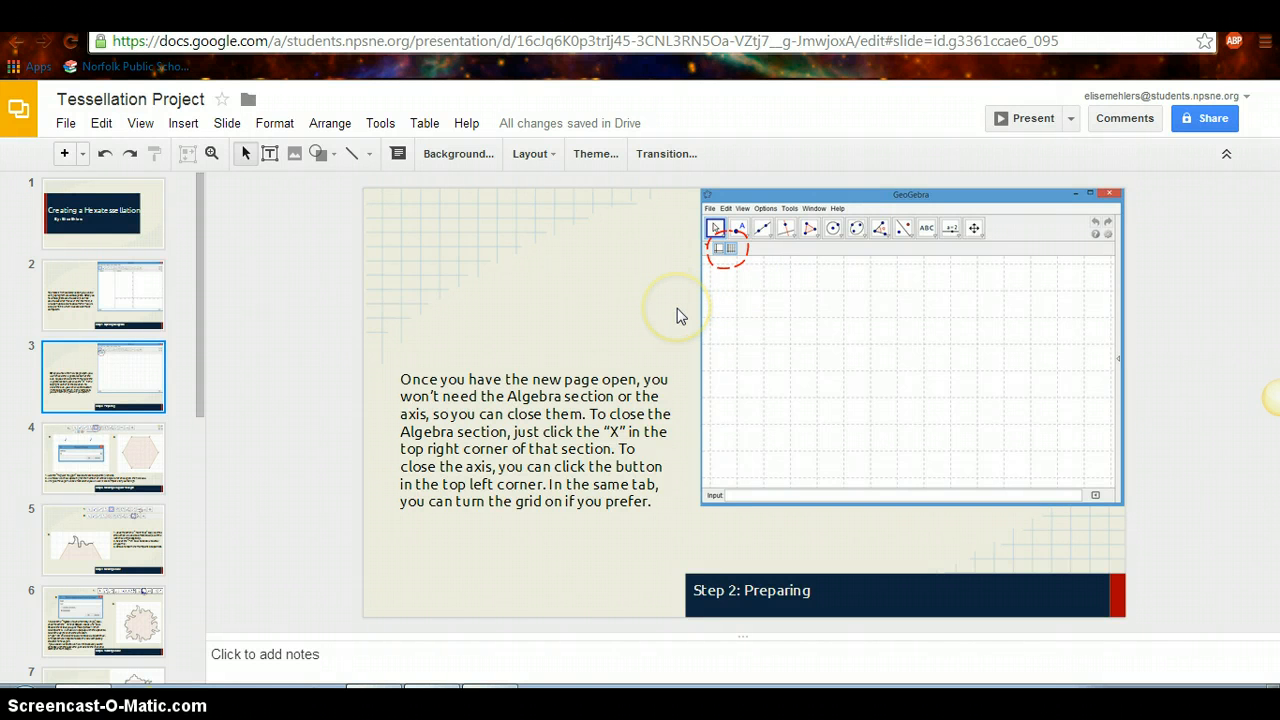
- Show the tutorial slides for Step 3: Creating a Regular Hexagon and Step 4: Creating a Side
left_click(147, 457)
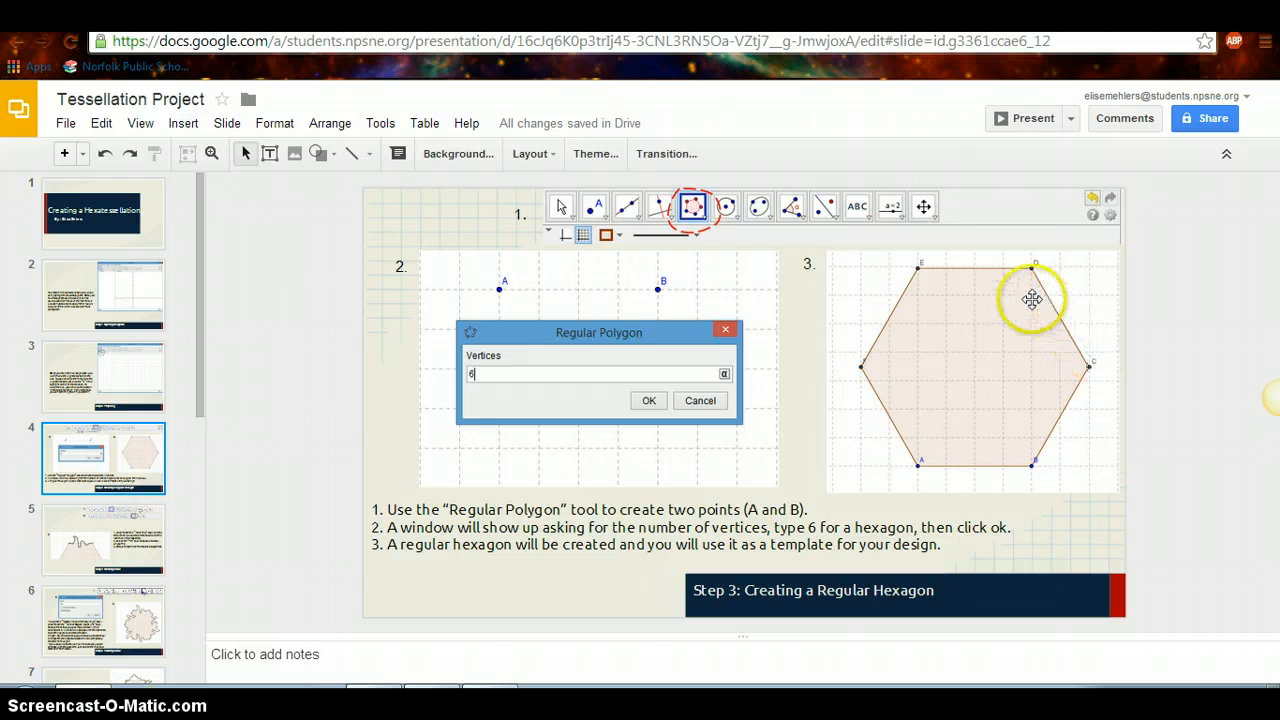
left_click(908, 370)
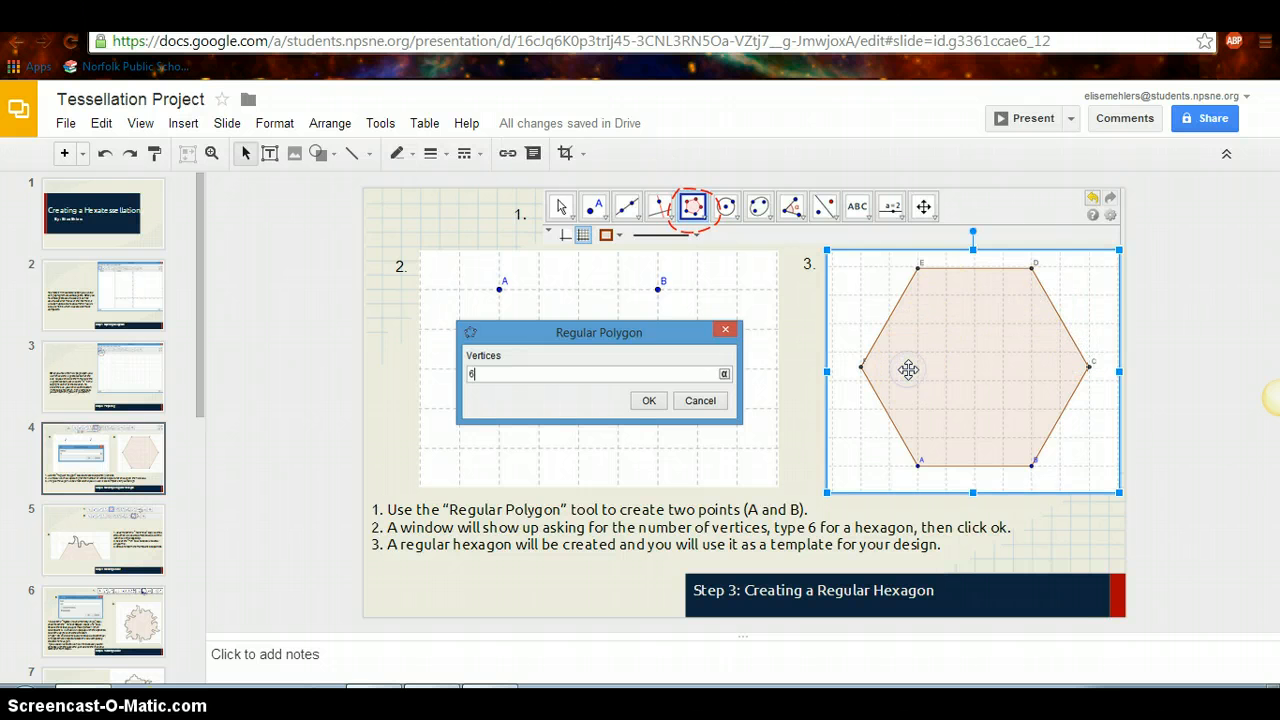
left_click(1186, 372)
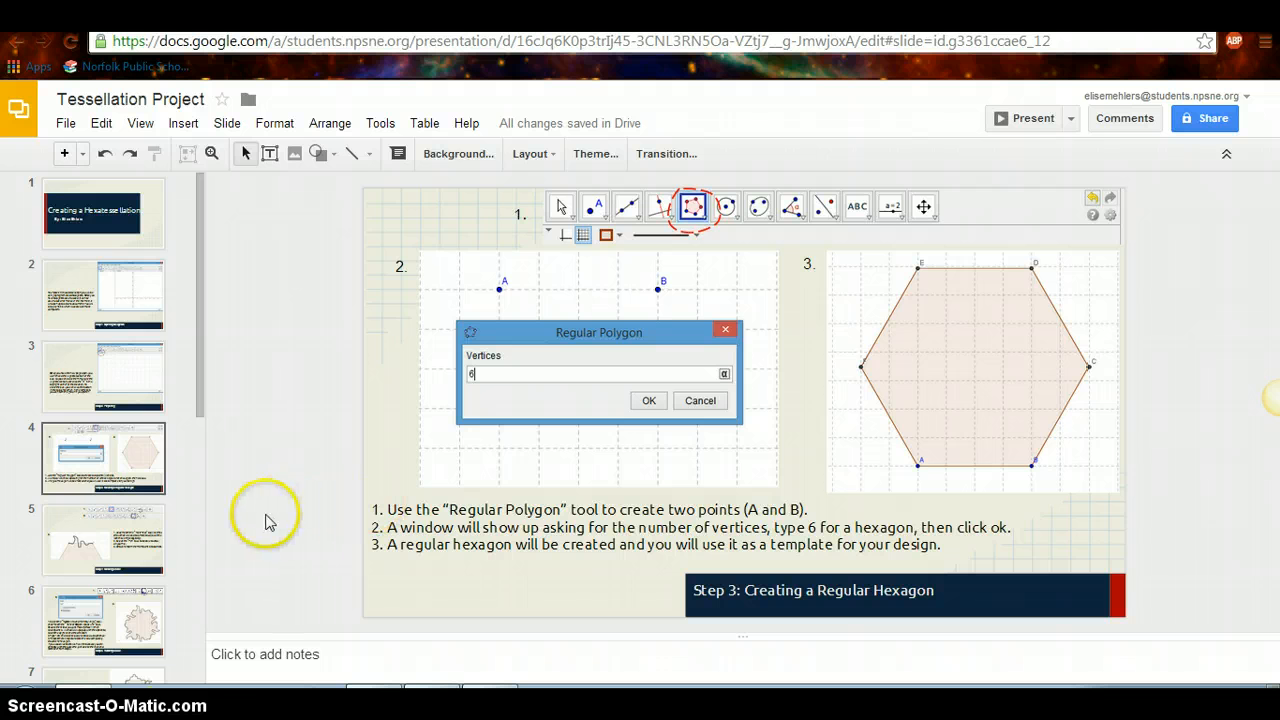
left_click(140, 548)
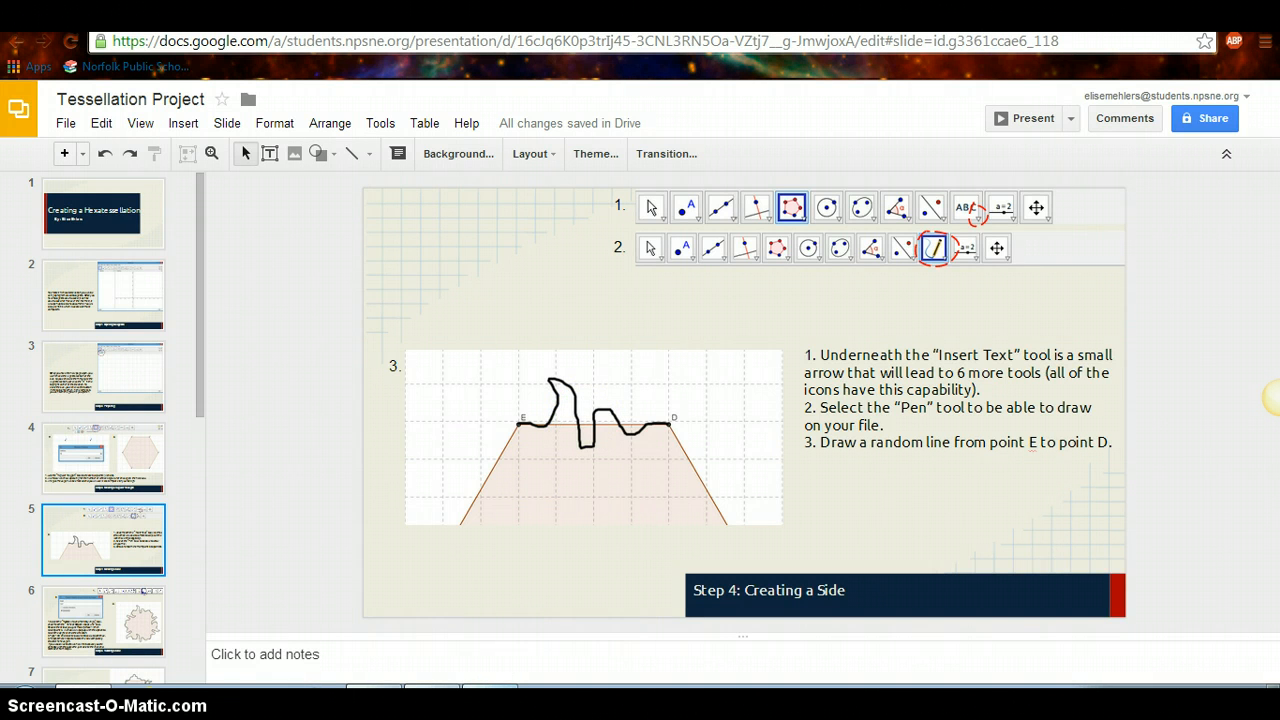
- Switch to GeoGebra and draw a wavy freehand line with the Pen tool along the hexagon's side from point E to point D
left_click(432, 687)
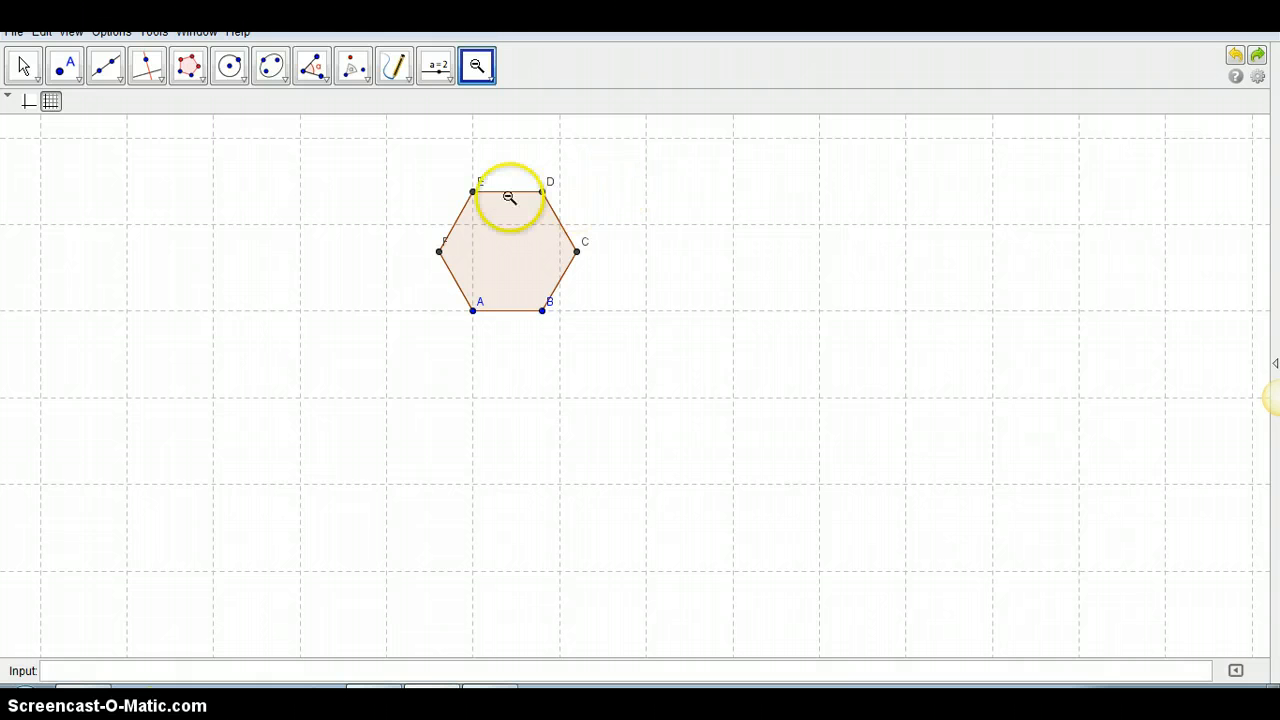
left_click(407, 82)
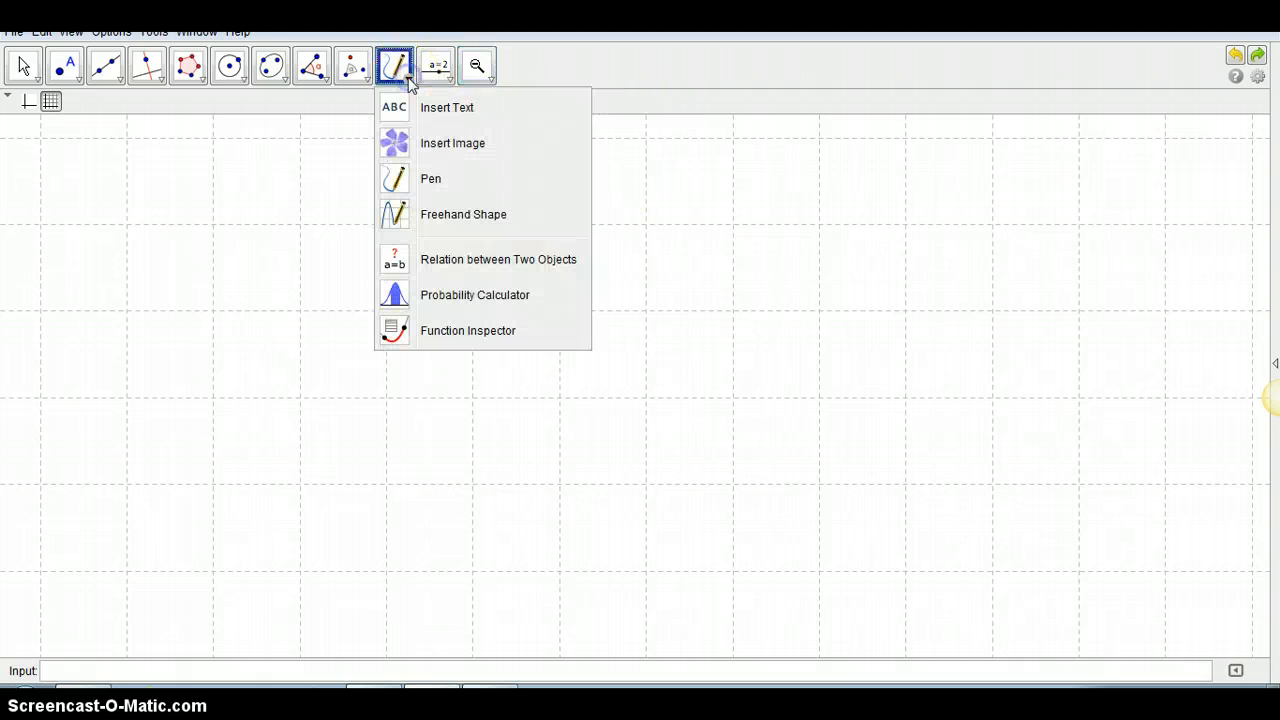
left_click(425, 107)
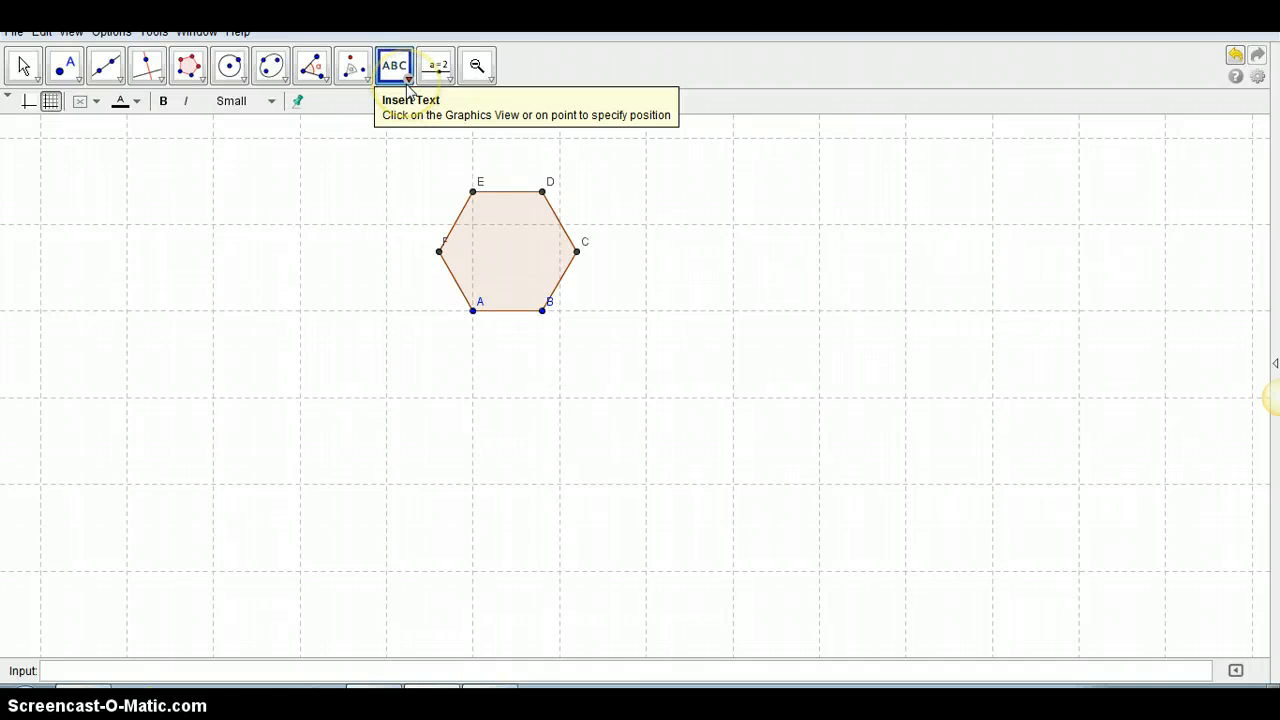
left_click(408, 80)
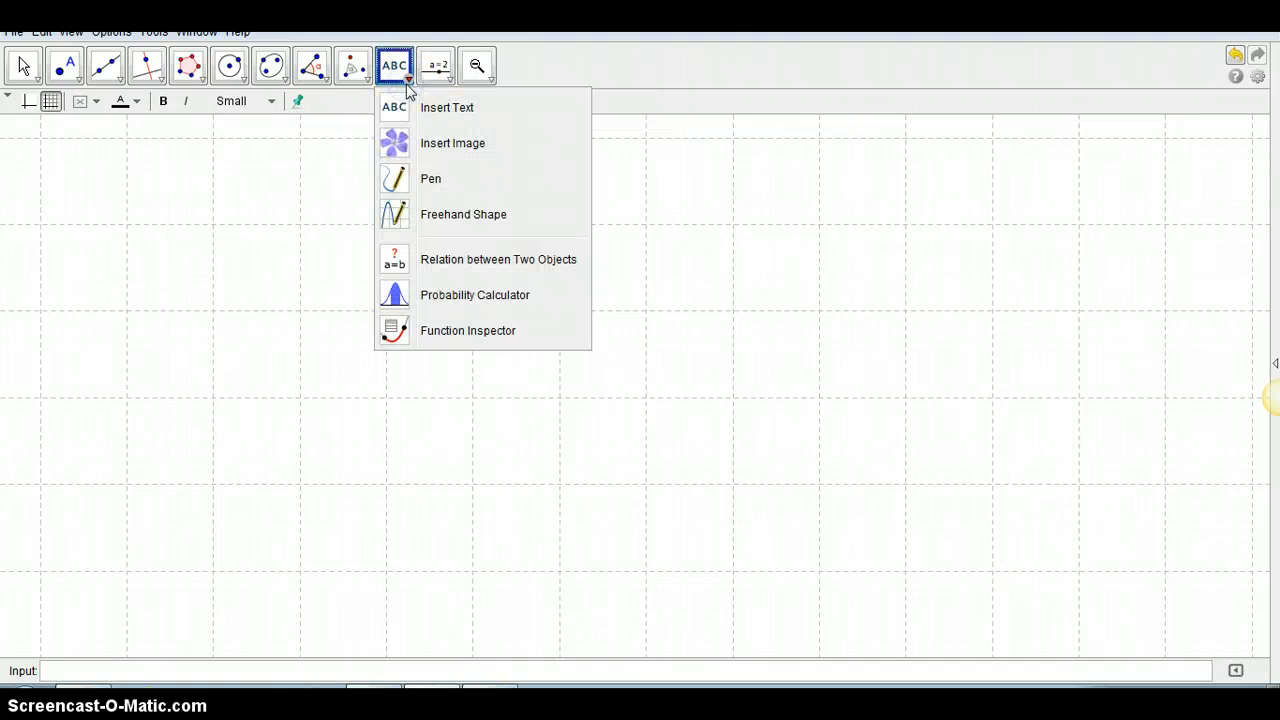
left_click(405, 182)
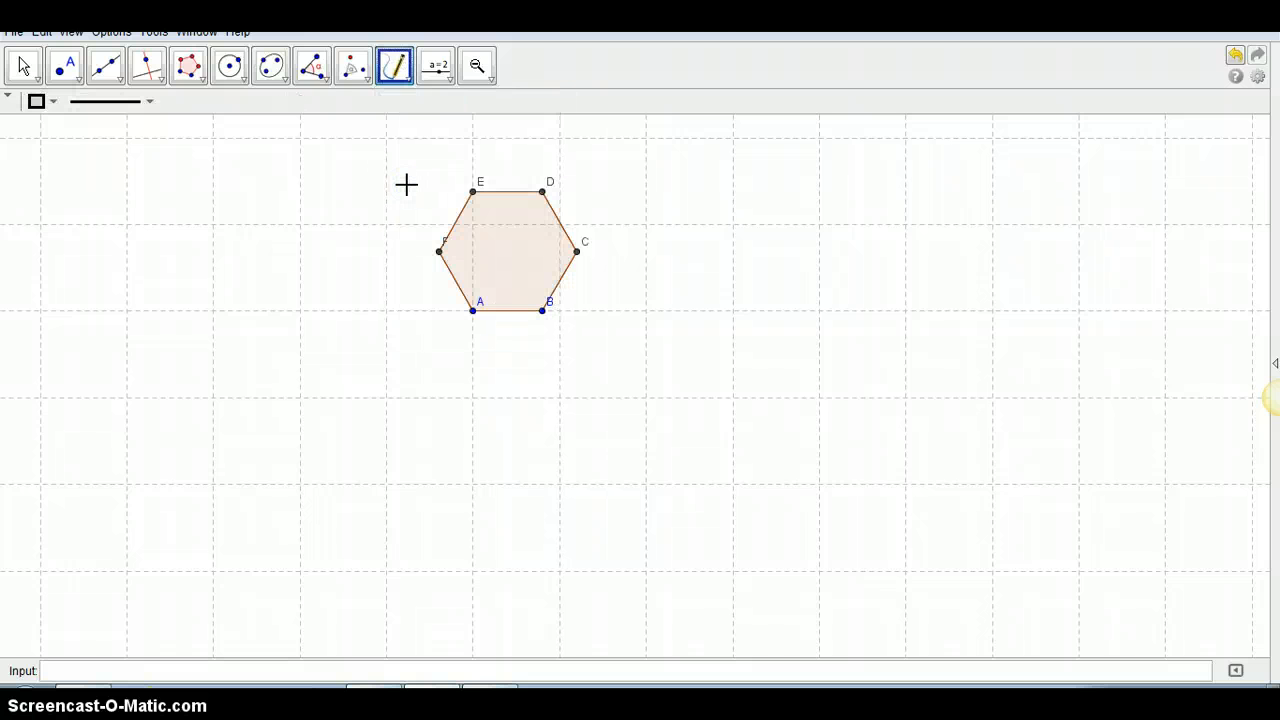
left_click(473, 191)
mouse_move(473, 191)
left_mouse_down()
mouse_move(489, 180)
mouse_move(503, 194)
mouse_move(542, 192)
left_mouse_up()
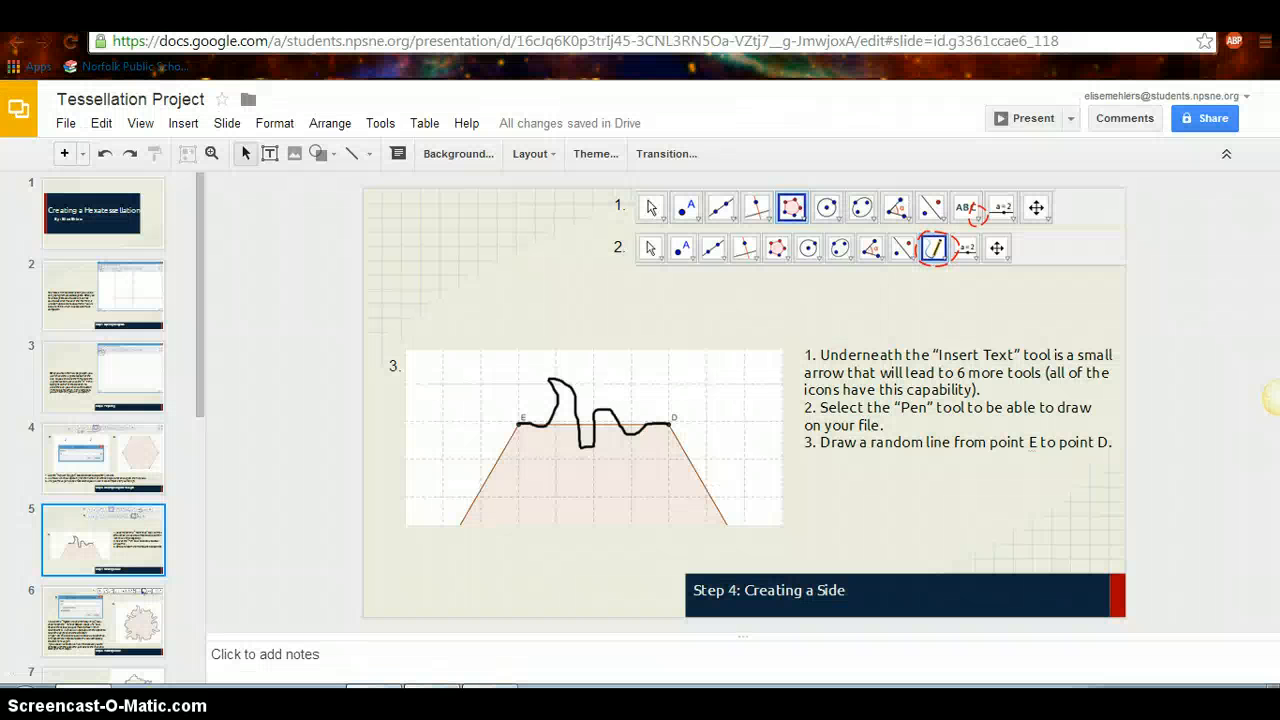
- Show the Step 5: Rotating a Side slide, and in GeoGebra rotate the wavy stroke on side ED 120° clockwise around point E
left_click(143, 628)
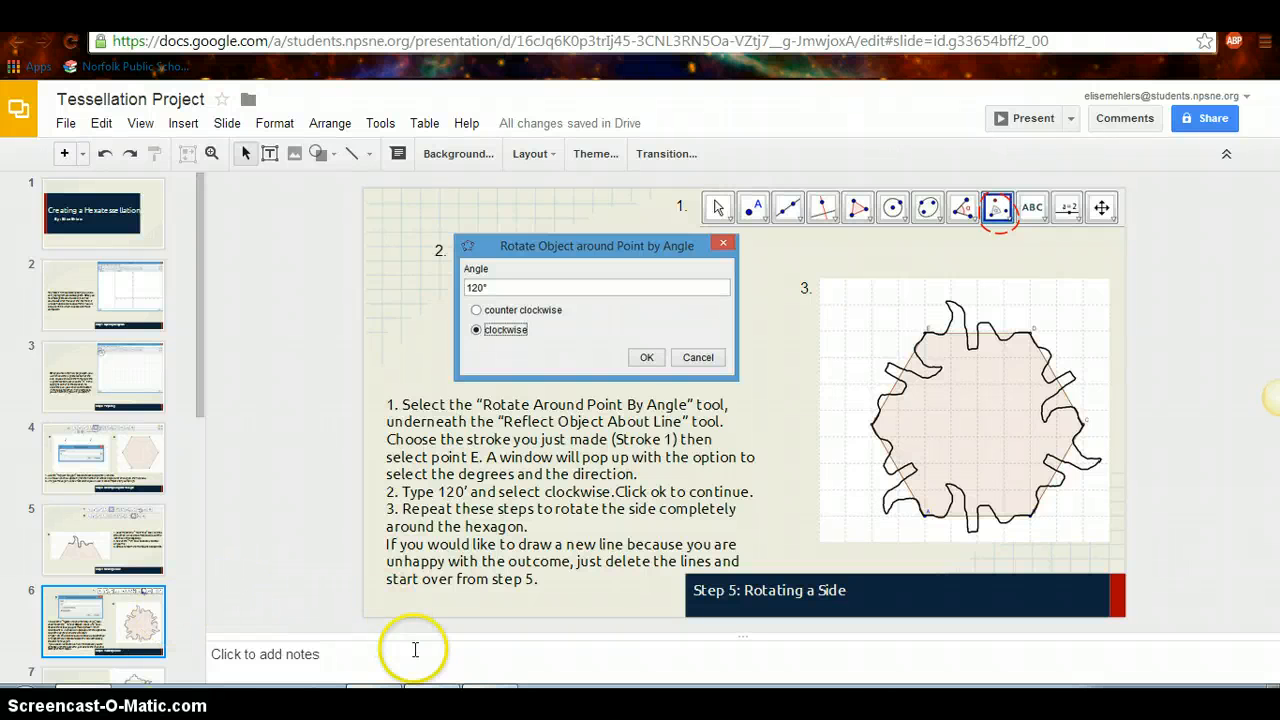
left_click(432, 686)
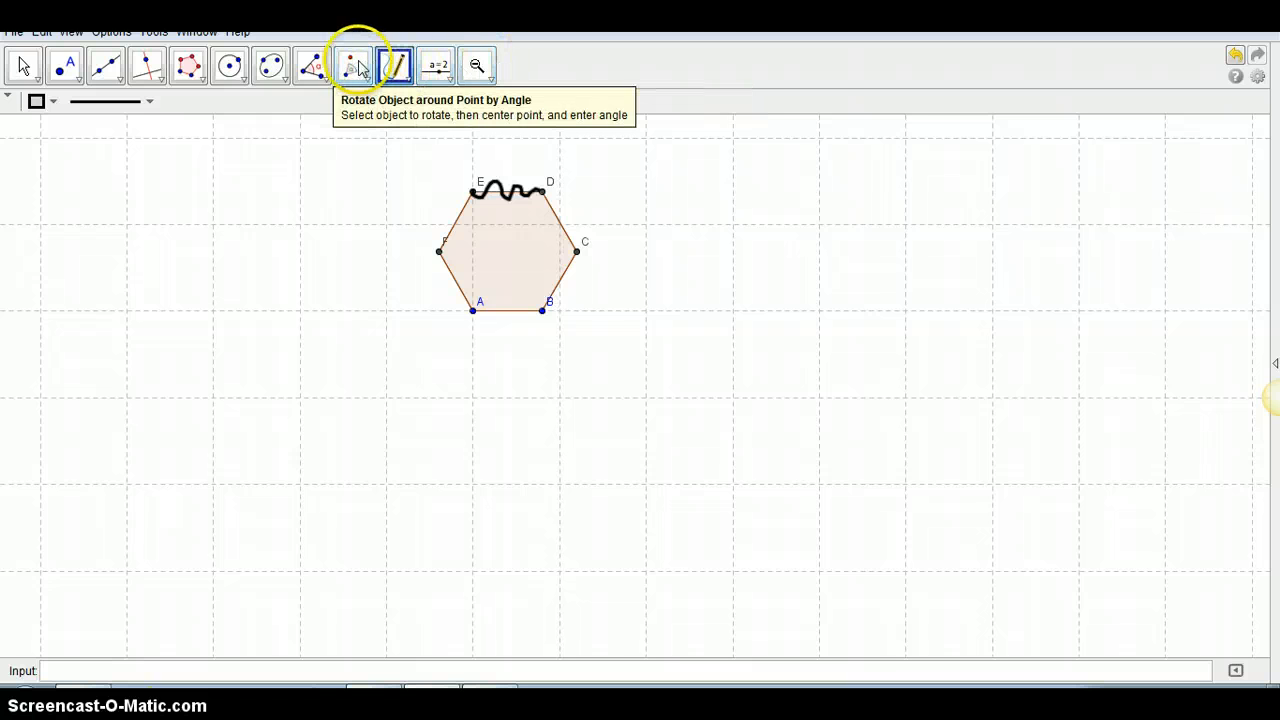
left_click(358, 66)
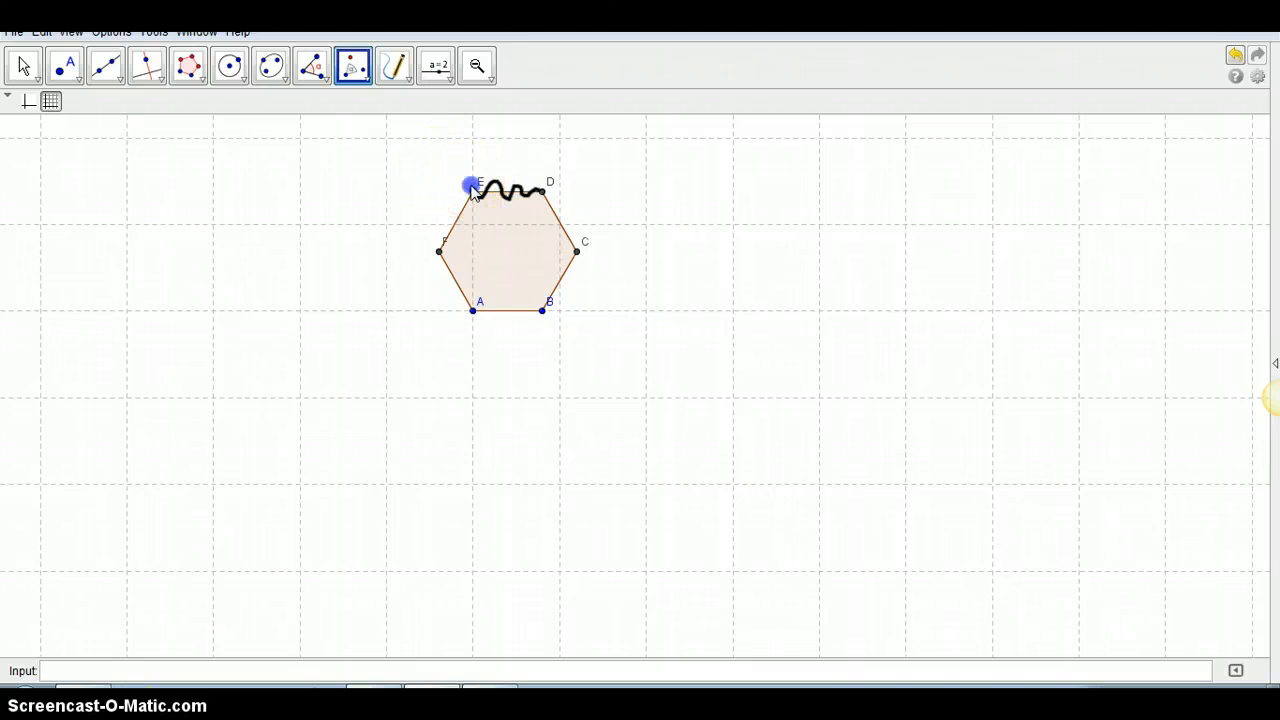
left_click(468, 183)
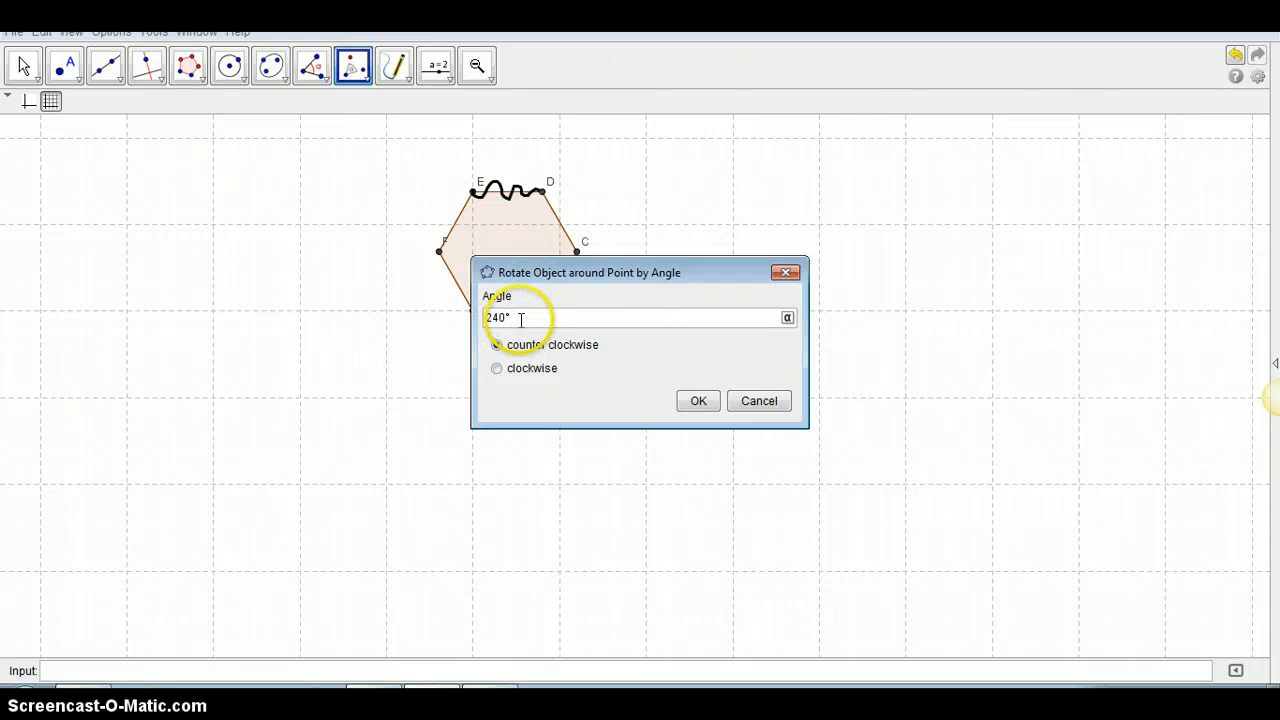
left_click_drag(520, 319, 483, 318)
key("BackSpace")
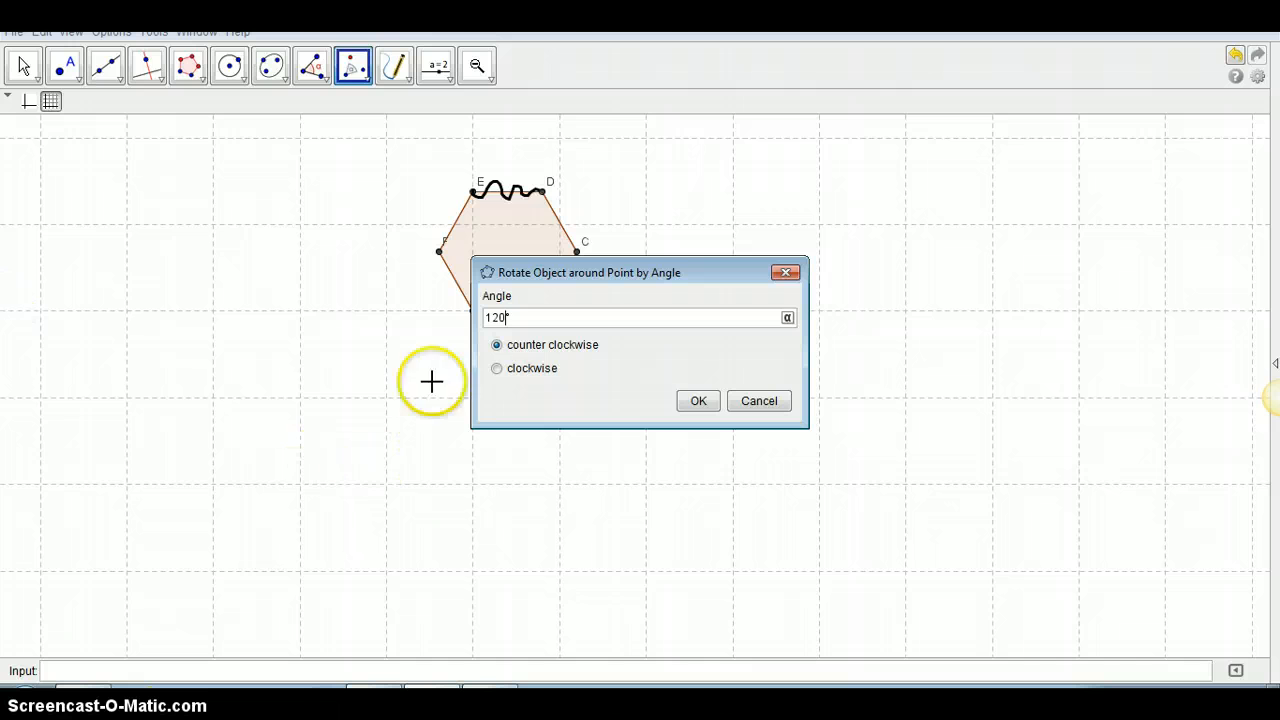
left_click(498, 369)
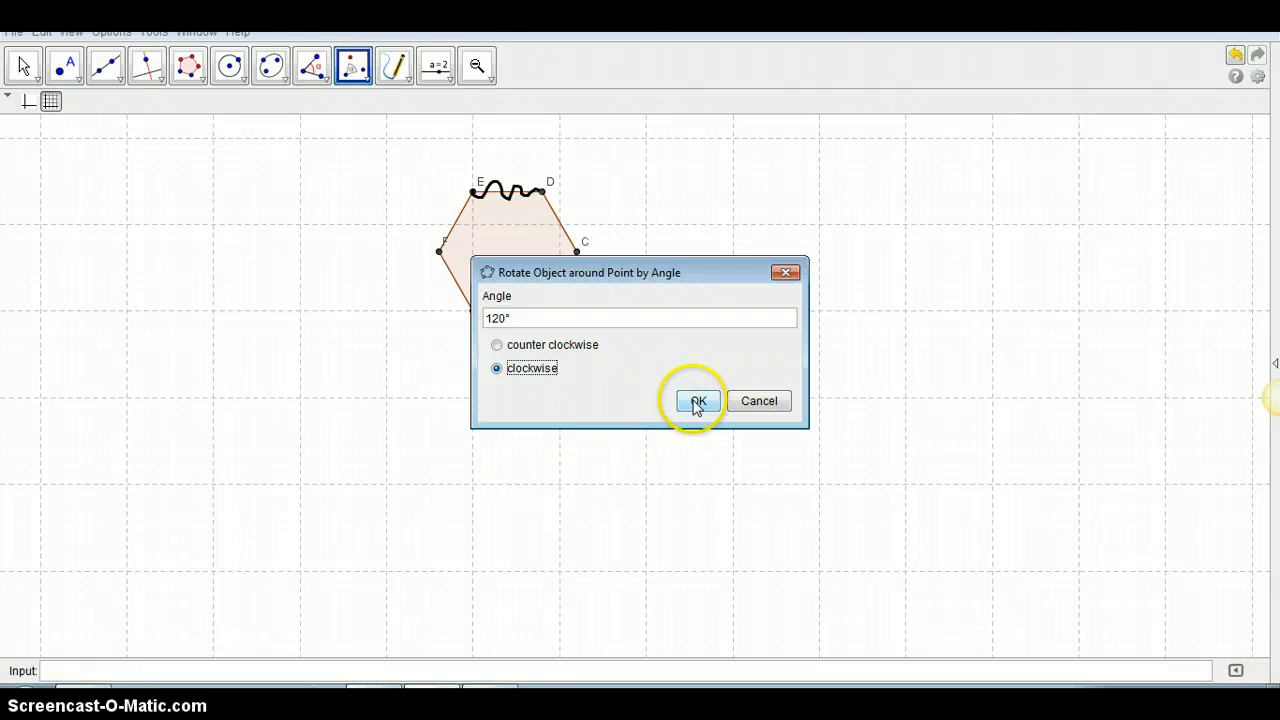
left_click(697, 402)
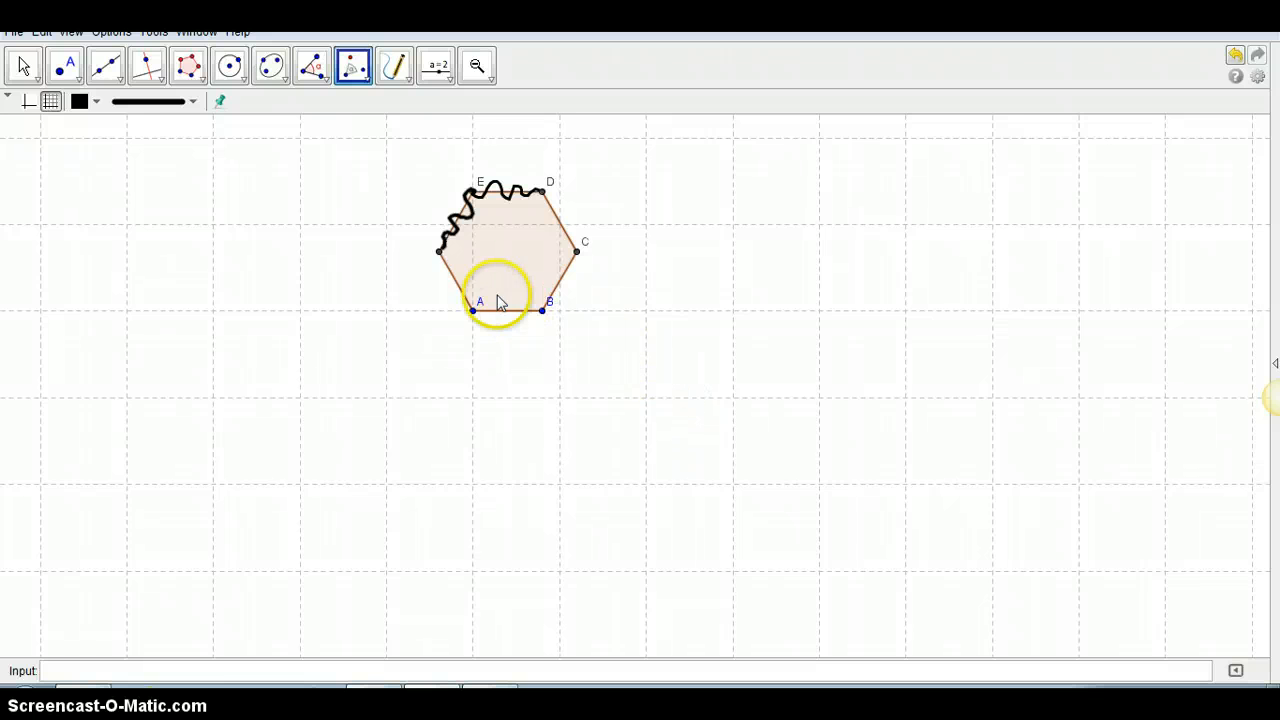
- Rotate the wavy stroke on side EF 120° clockwise around point F
left_click(449, 219)
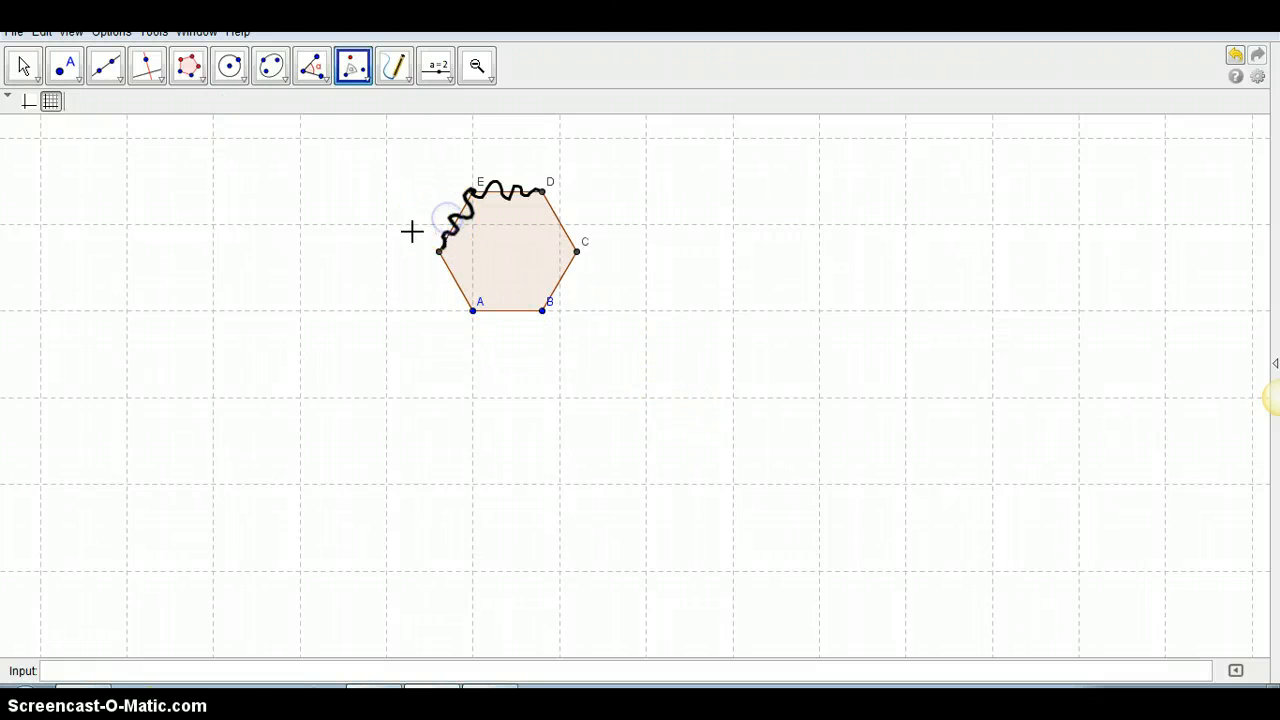
left_click(437, 253)
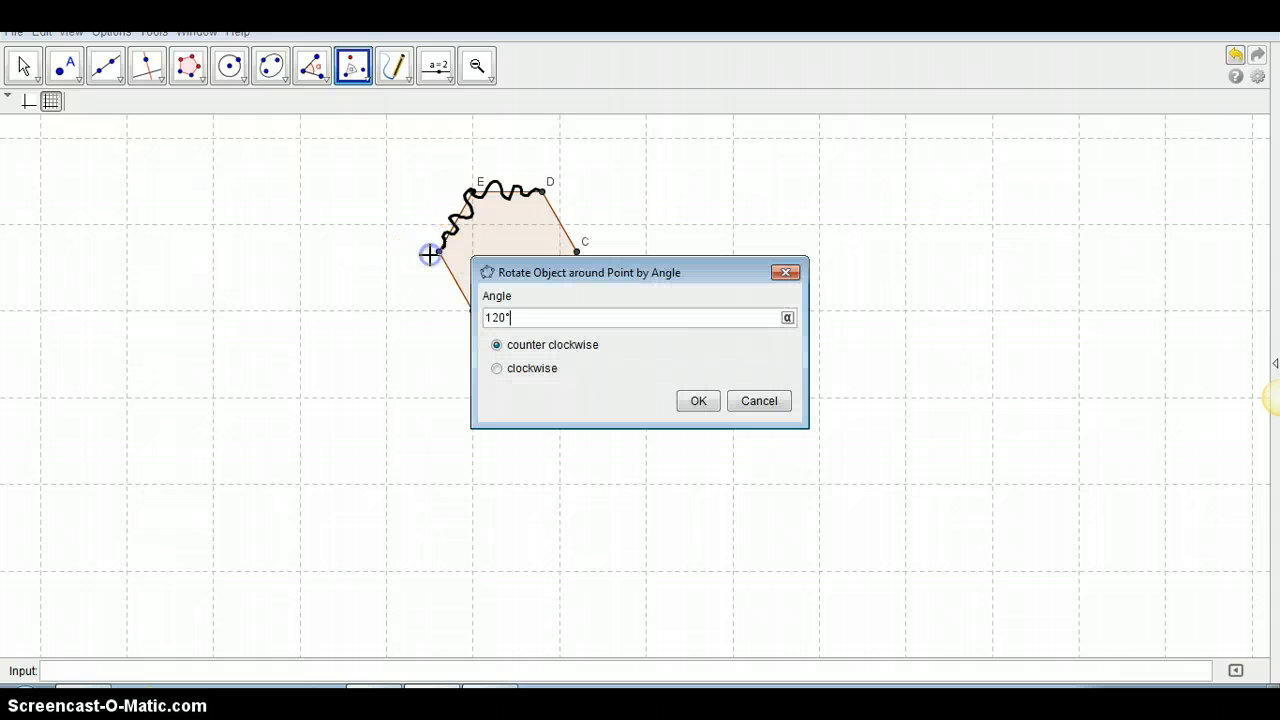
left_click(503, 369)
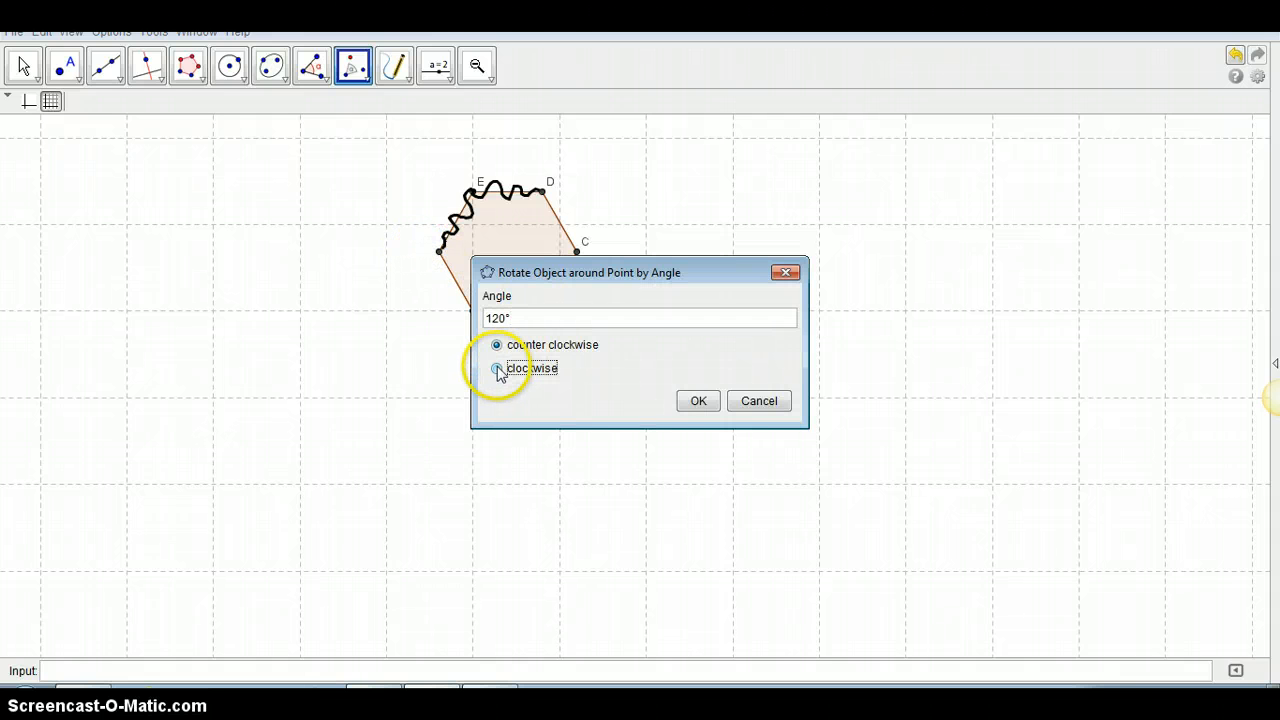
left_click(697, 401)
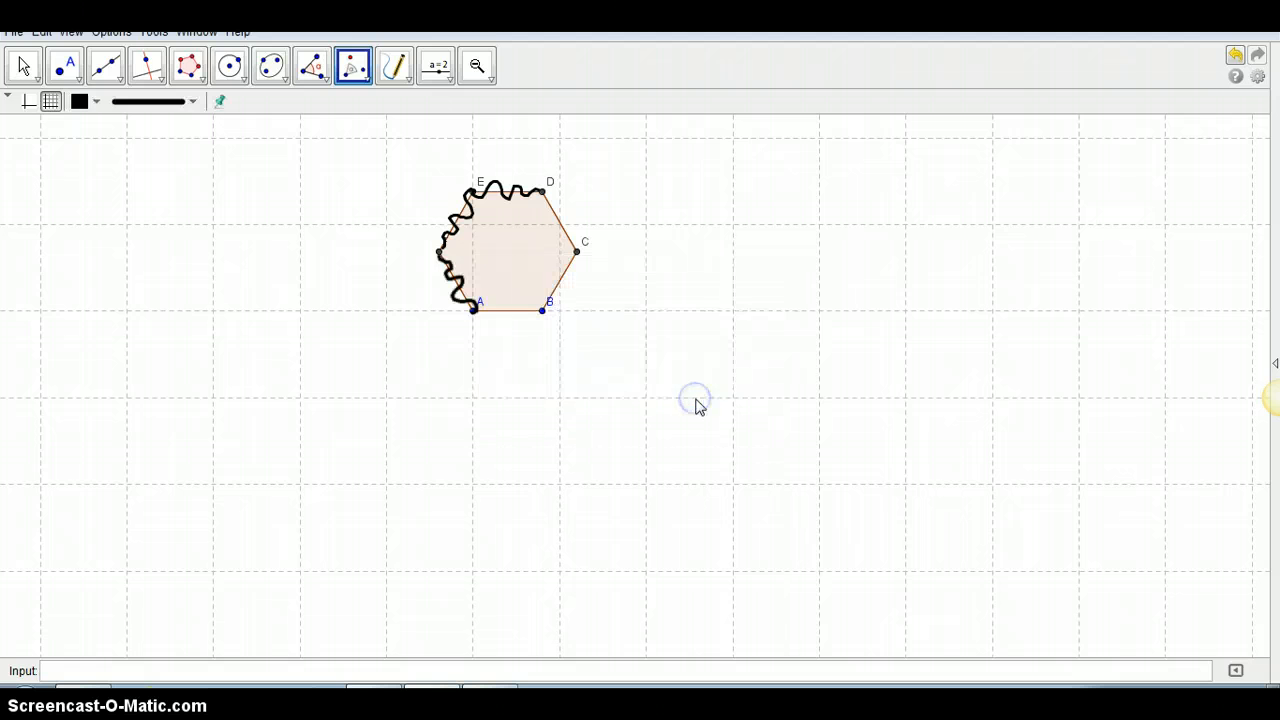
- Rotate the wavy stroke on side FA 120° clockwise around point A
left_click(456, 310)
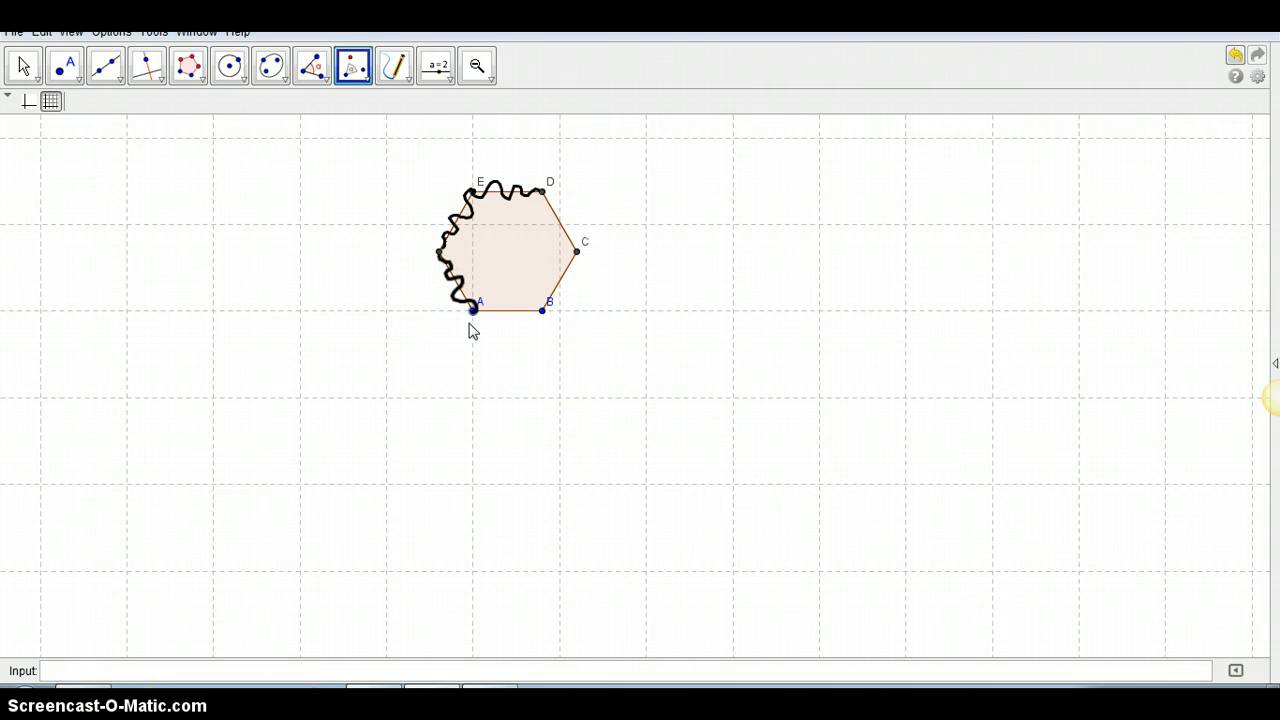
left_click(471, 312)
left_click(498, 368)
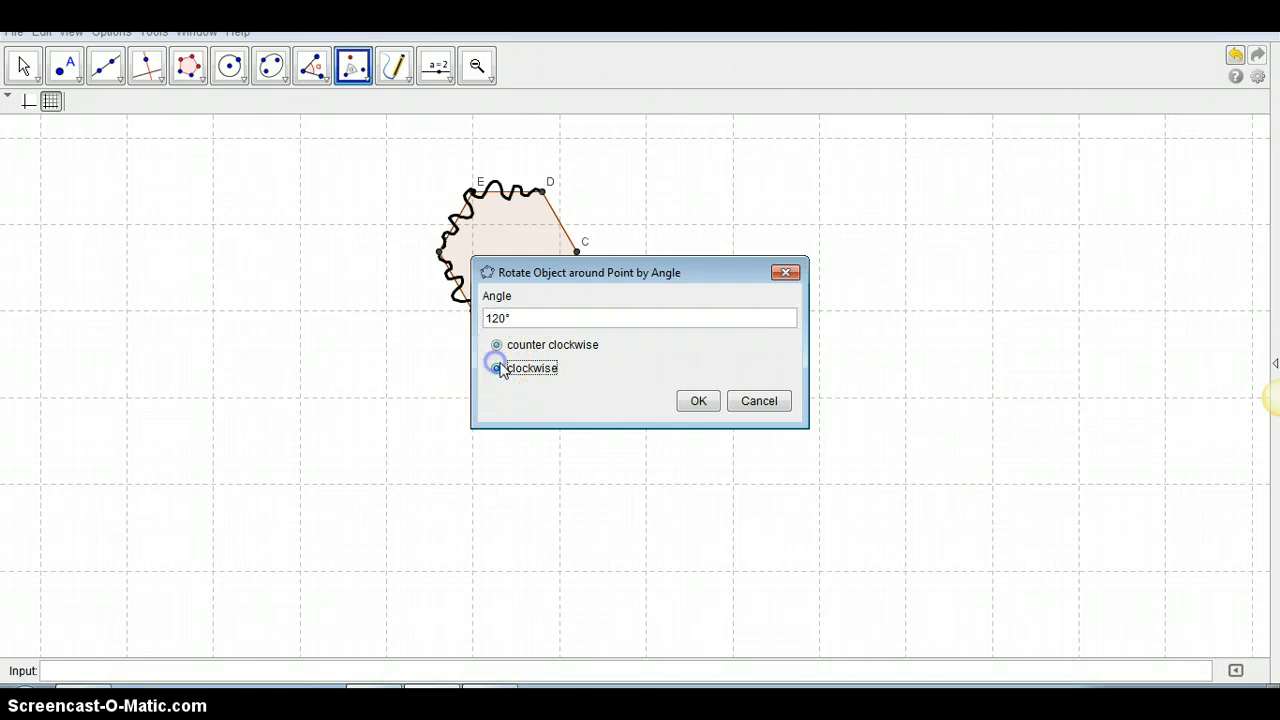
left_click(697, 401)
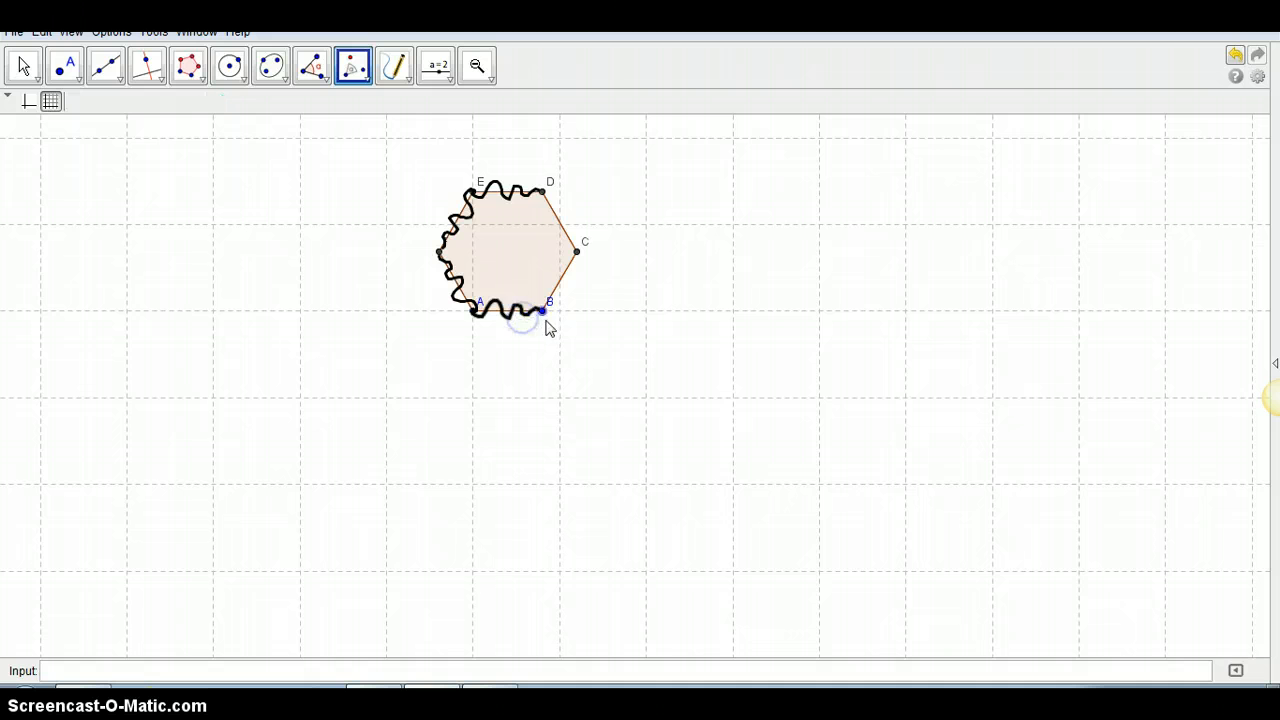
- Rotate the wavy stroke on side AB 120° clockwise around point B
left_click(542, 312)
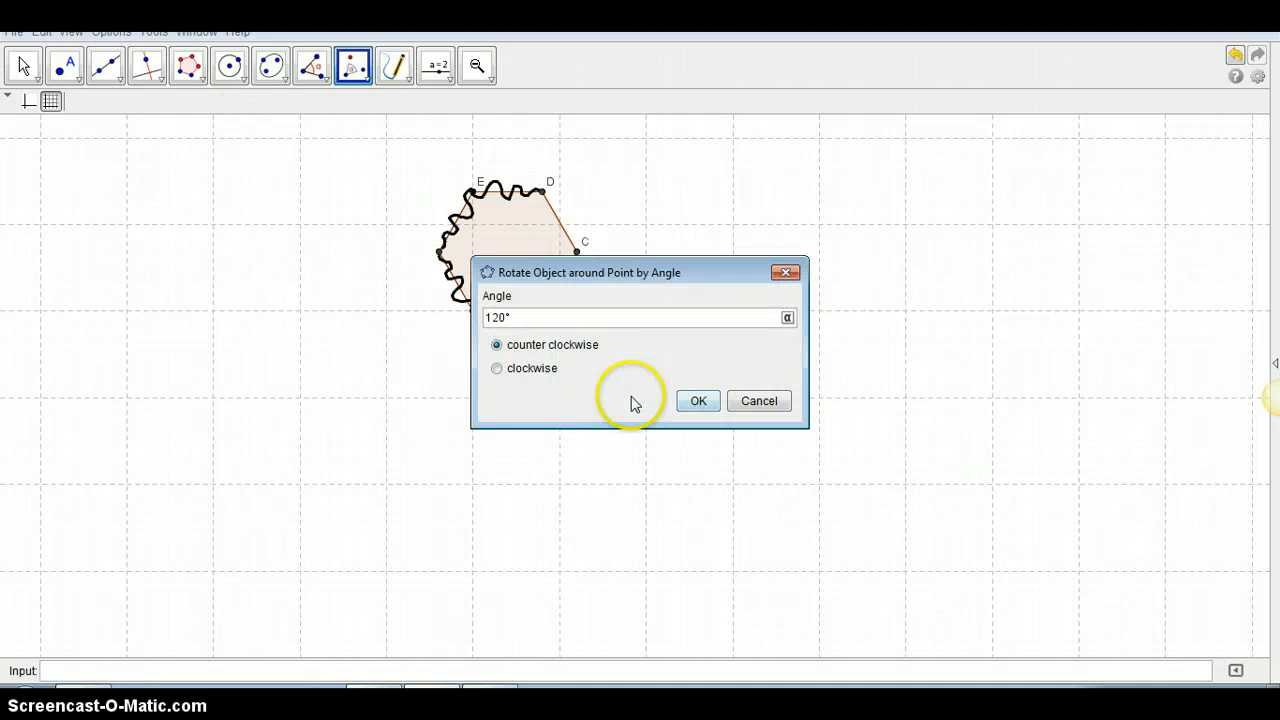
left_click(496, 368)
left_click(698, 403)
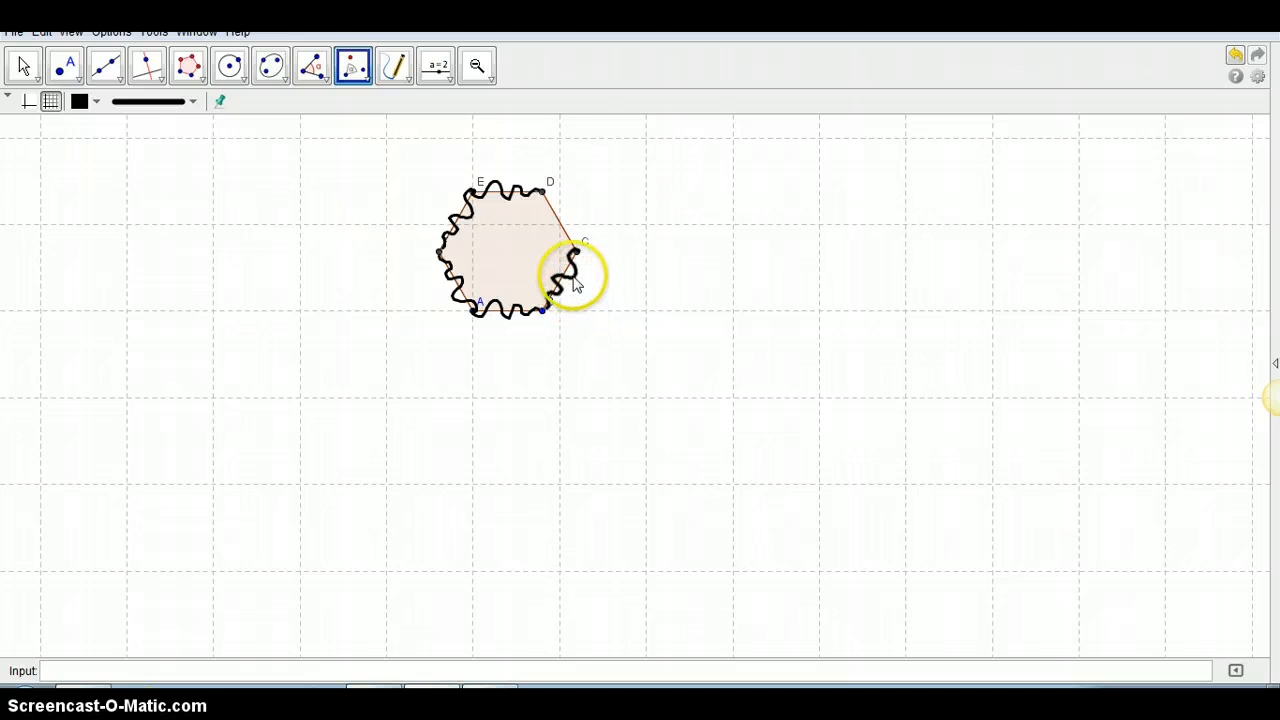
- Rotate the wavy stroke on side BC 120° clockwise around point C and leave the rotation tool
left_click(600, 264)
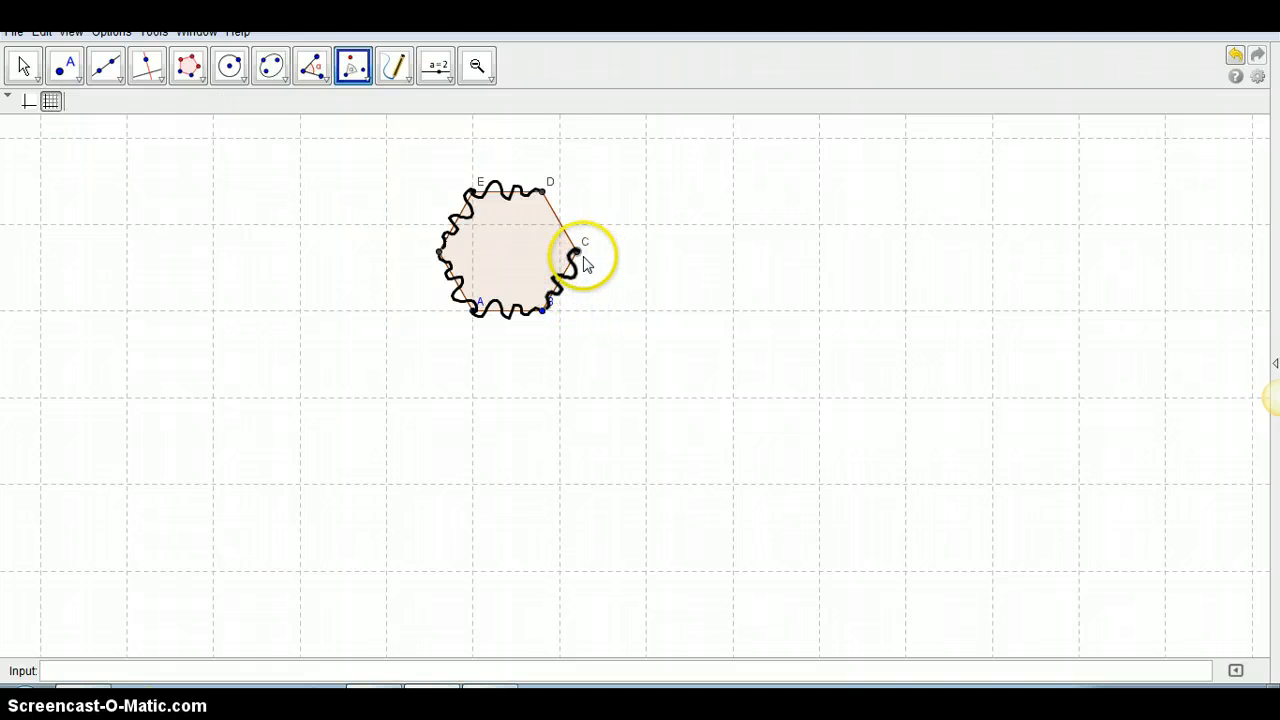
left_click(580, 262)
left_click(503, 369)
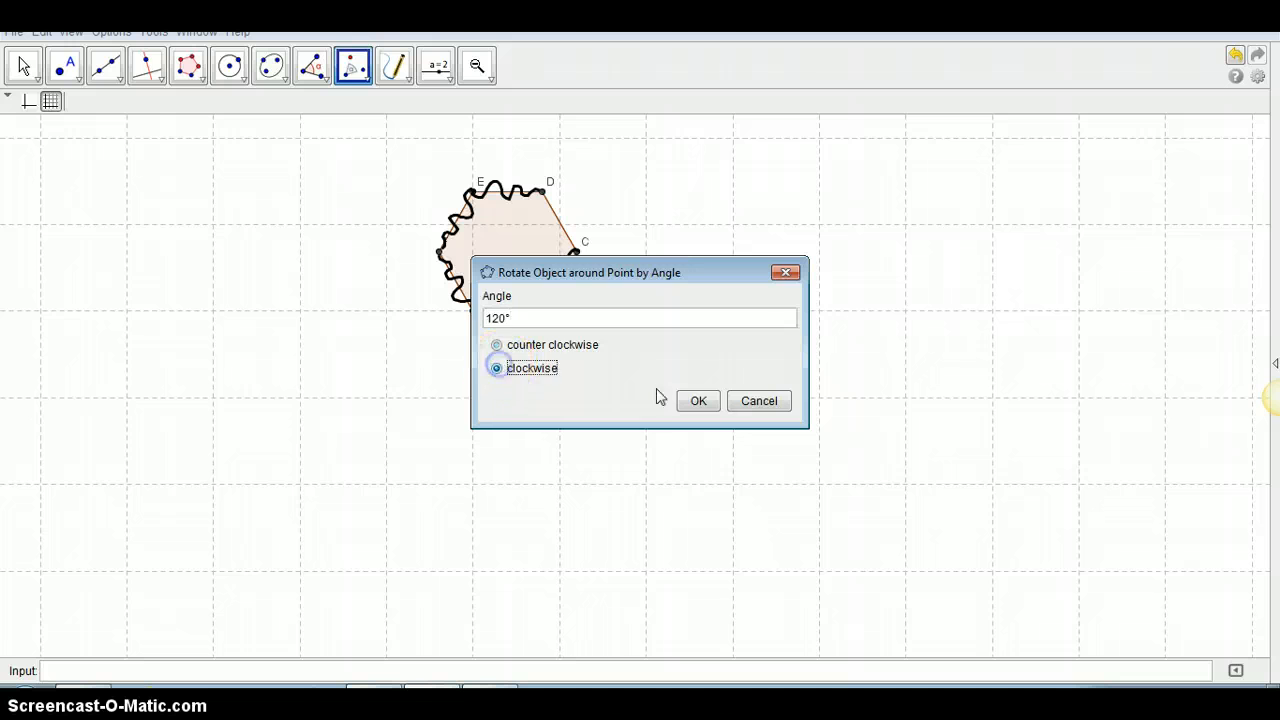
left_click(697, 400)
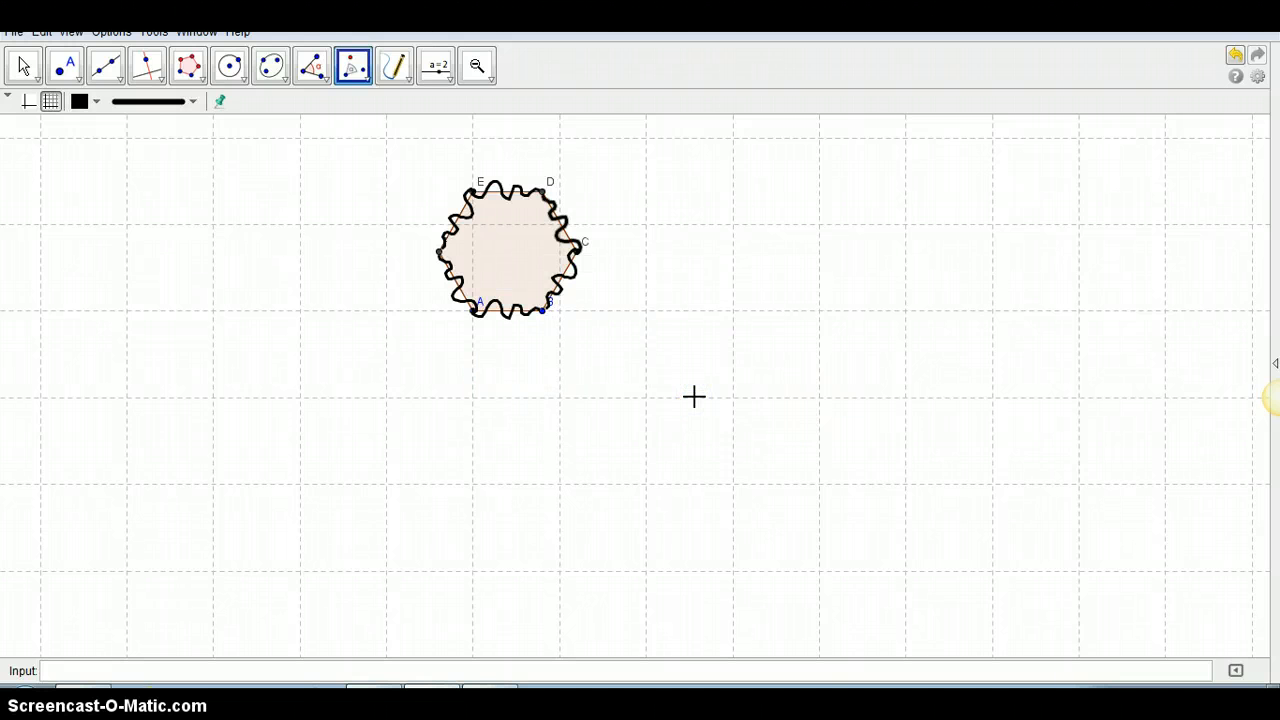
left_click(22, 66)
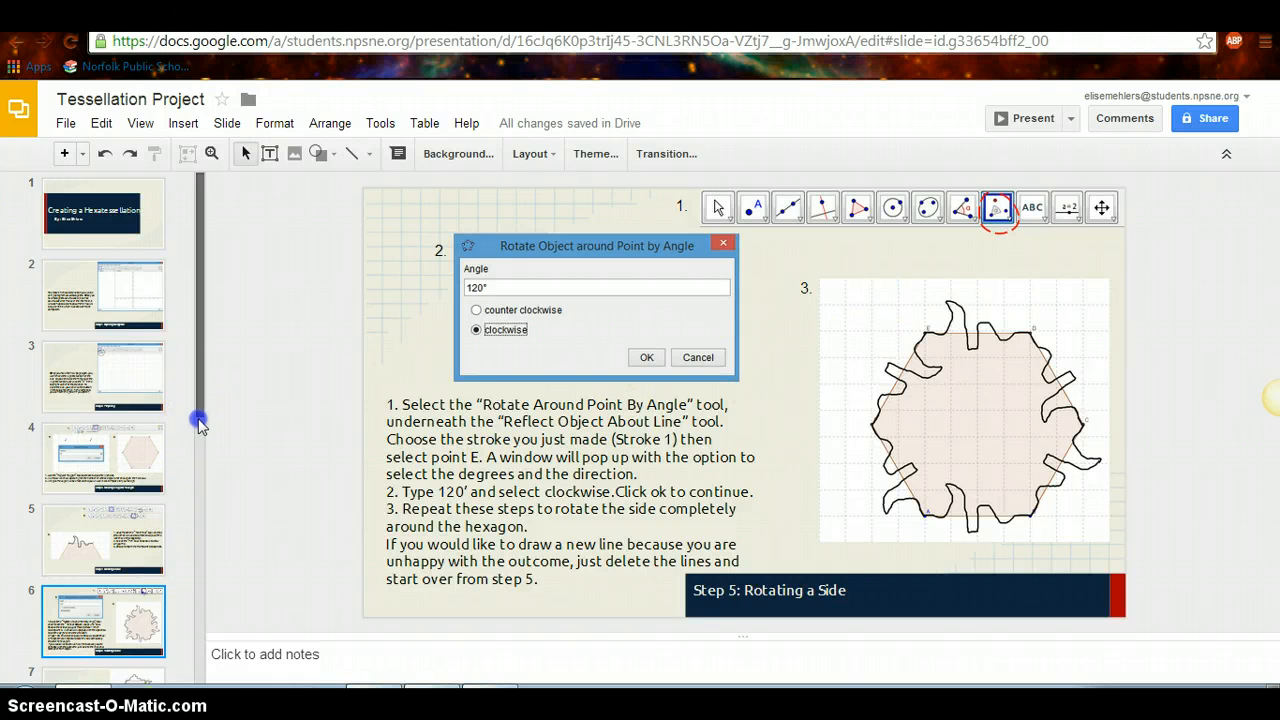
- Switch to the presentation and show the slides for Step 6: Drawing a Design (Optional) and Step 7: Rotating the Object
left_click_drag(199, 424, 197, 567)
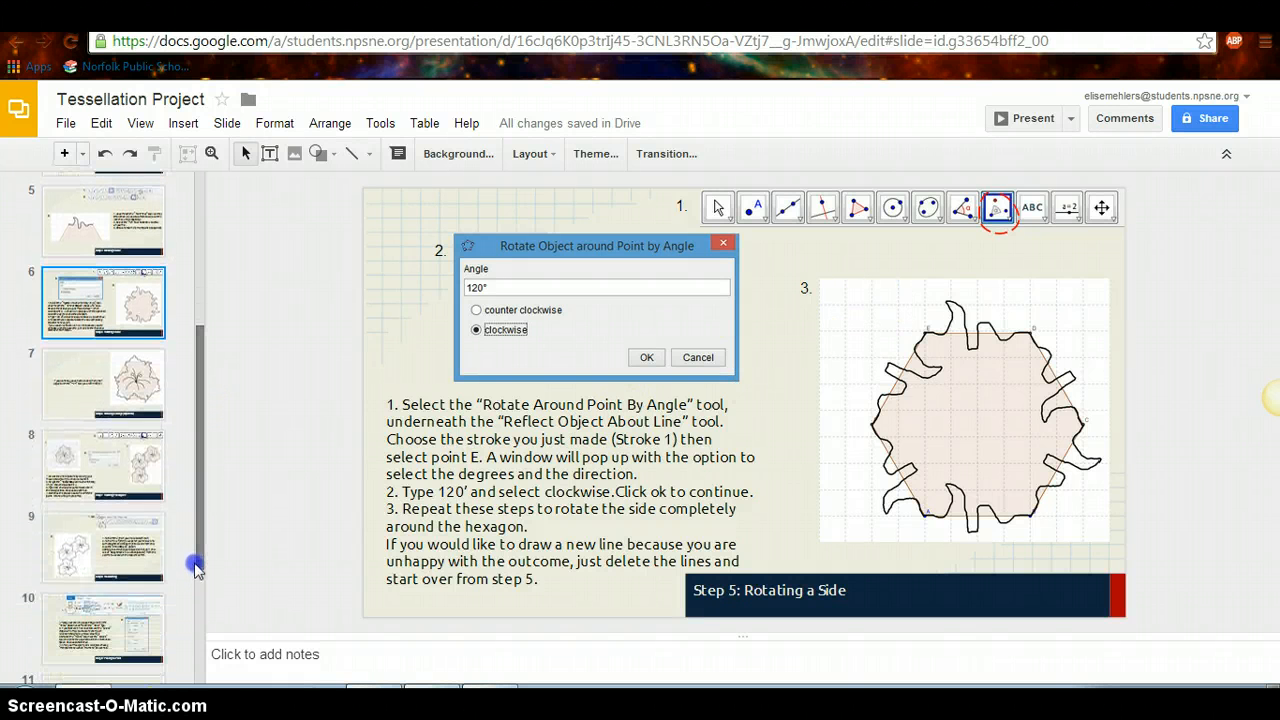
left_click(125, 392)
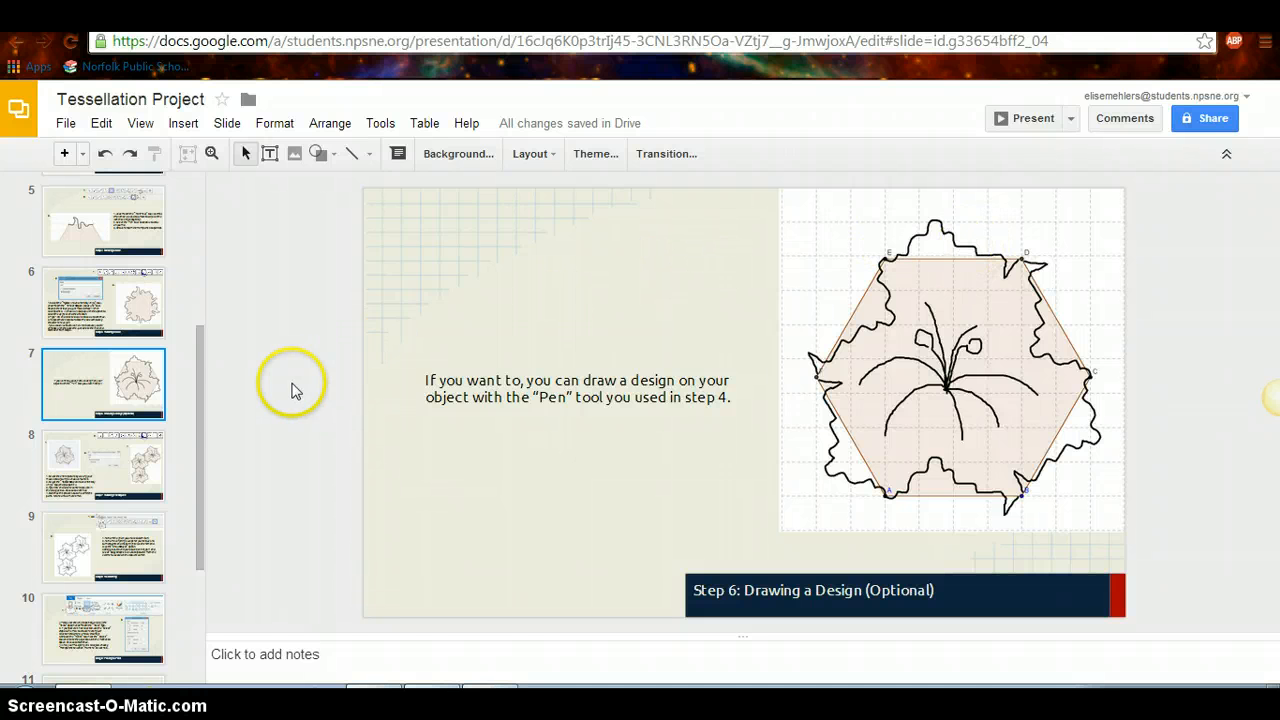
left_click_drag(200, 398, 213, 465)
left_click(143, 344)
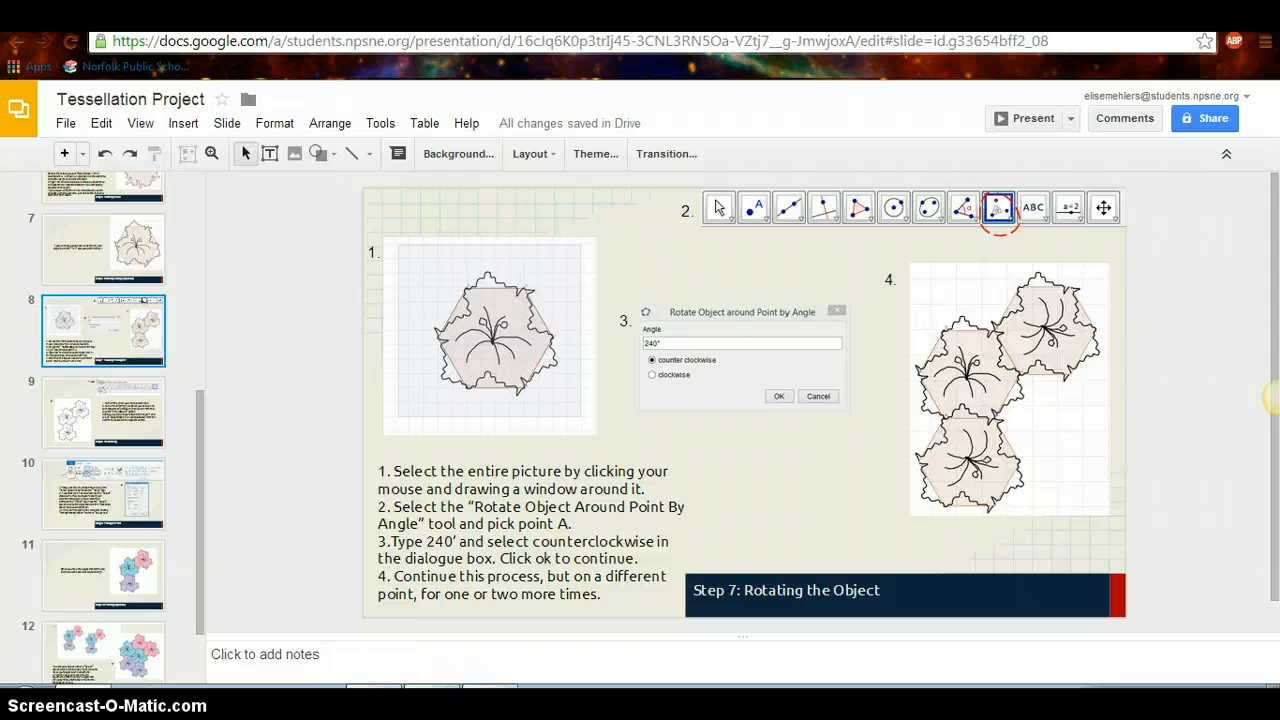
- Switch to GeoGebra and rotate the entire wavy hexagon 240° counterclockwise around point A
mouse_move(430, 695)
left_click(430, 660)
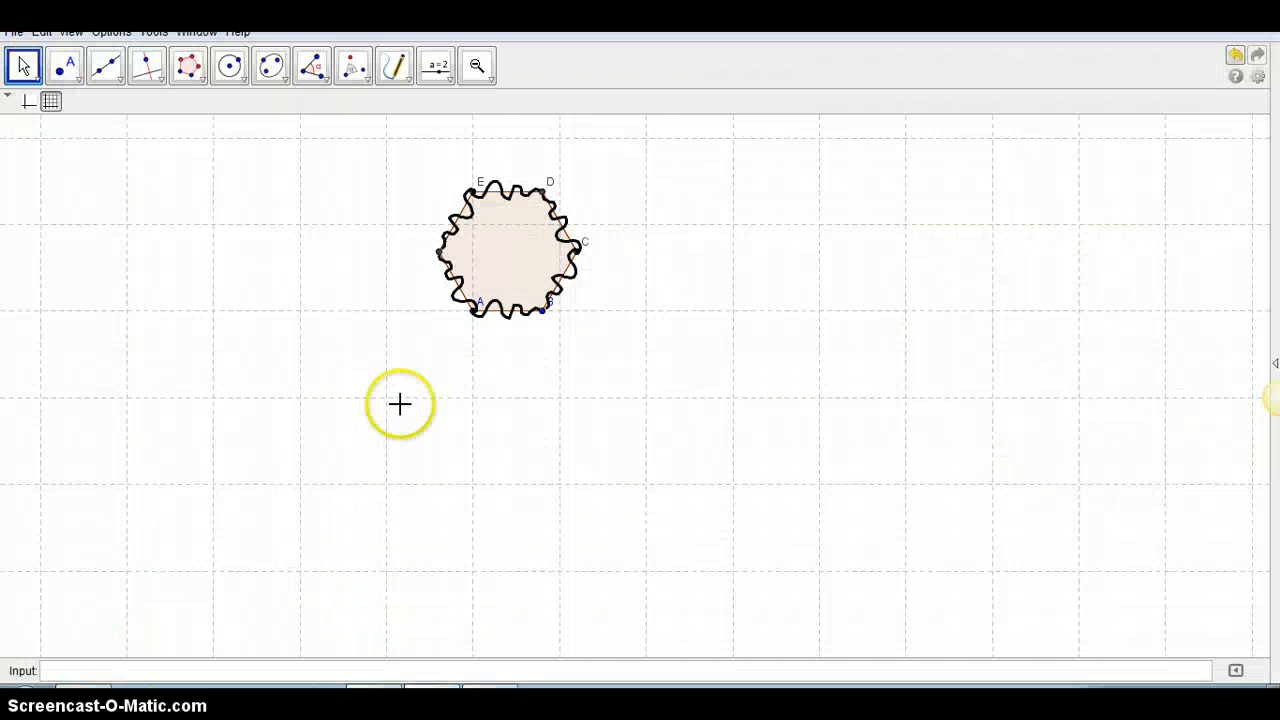
mouse_move(717, 441)
left_mouse_down()
mouse_move(623, 446)
mouse_move(360, 337)
mouse_move(340, 194)
mouse_move(297, 134)
left_mouse_up()
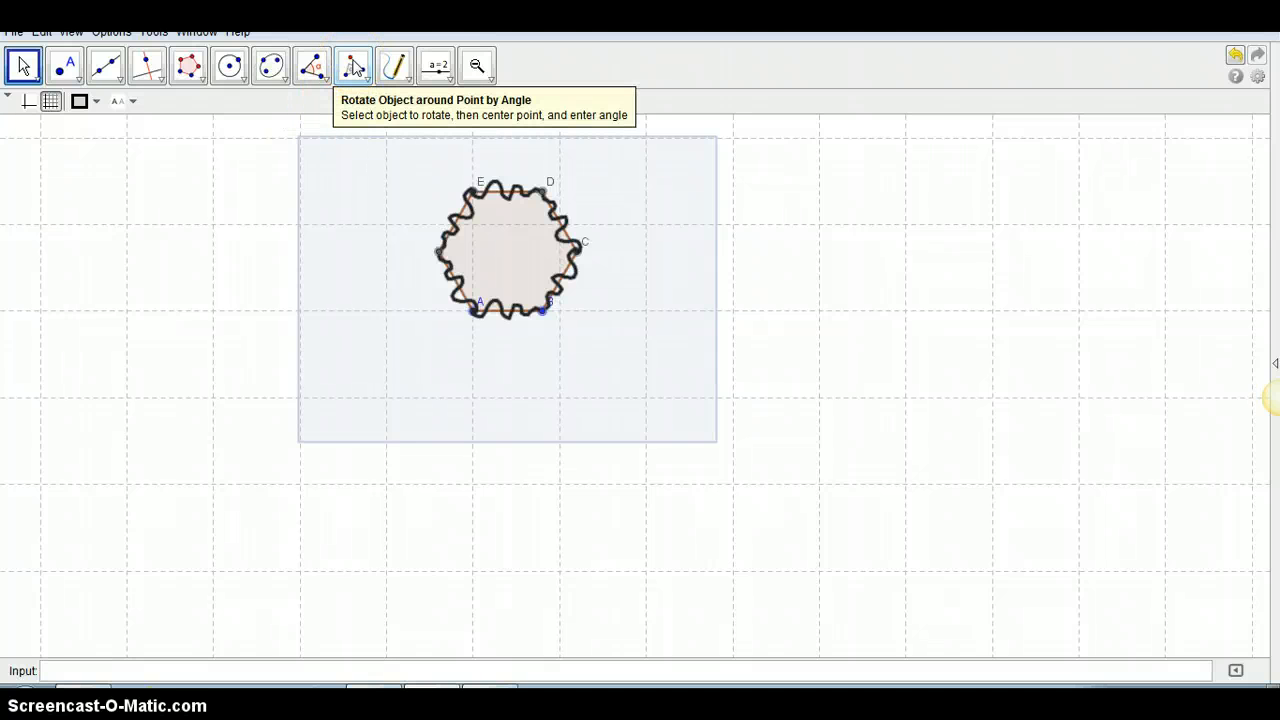
left_click(354, 66)
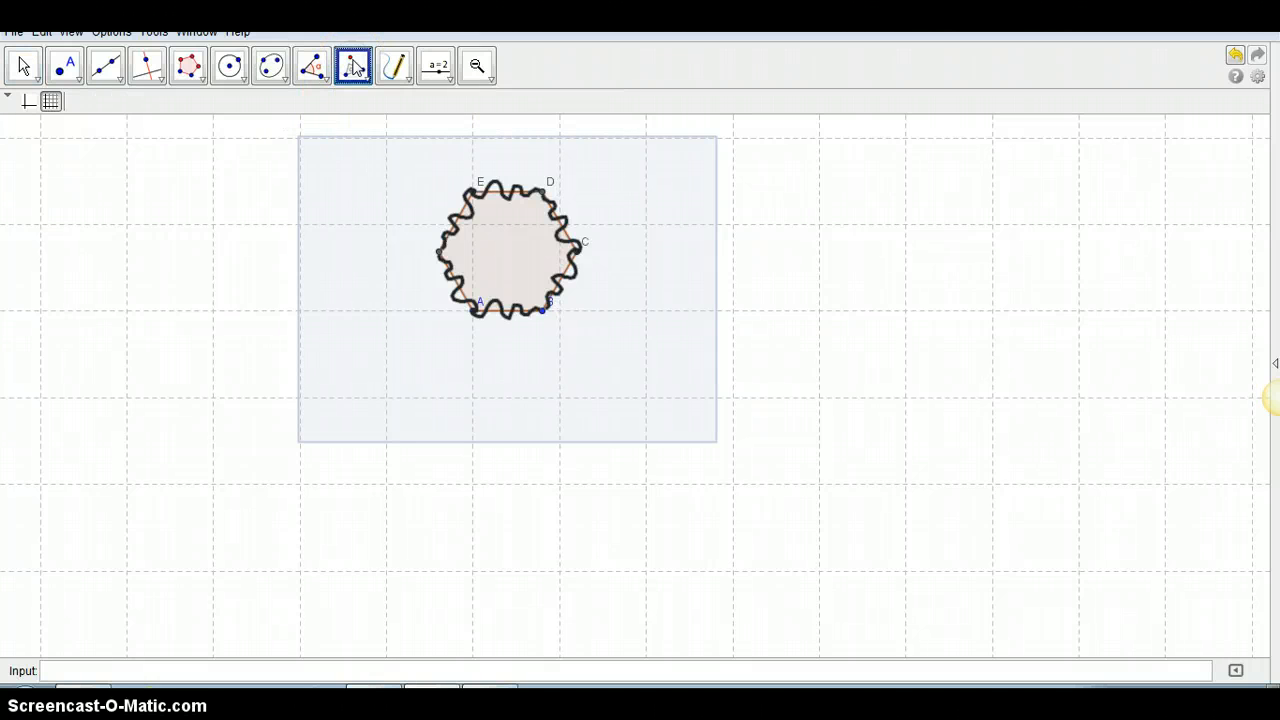
left_click(470, 314)
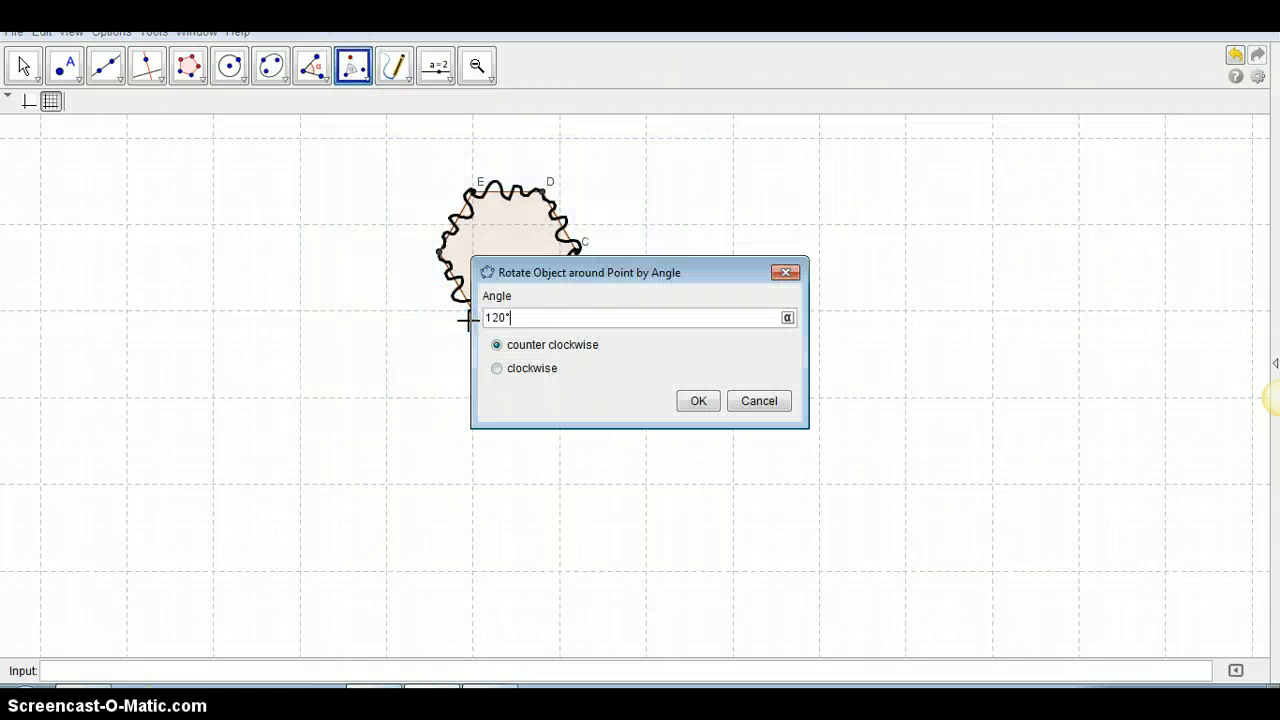
key("BackSpace")
key("BackSpace")
key("BackSpace")
type("240")
left_click(697, 403)
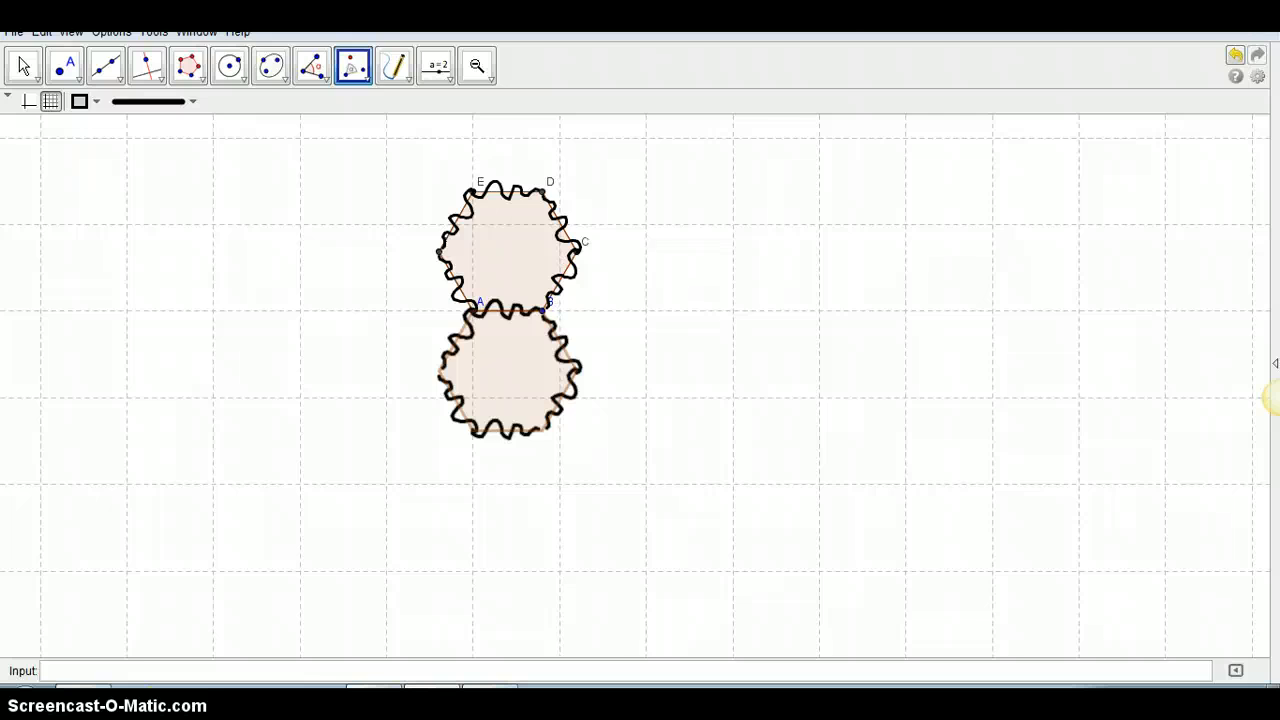
- Switch to the presentation and show the slide for Step 8: Transferring
left_click(1204, 18)
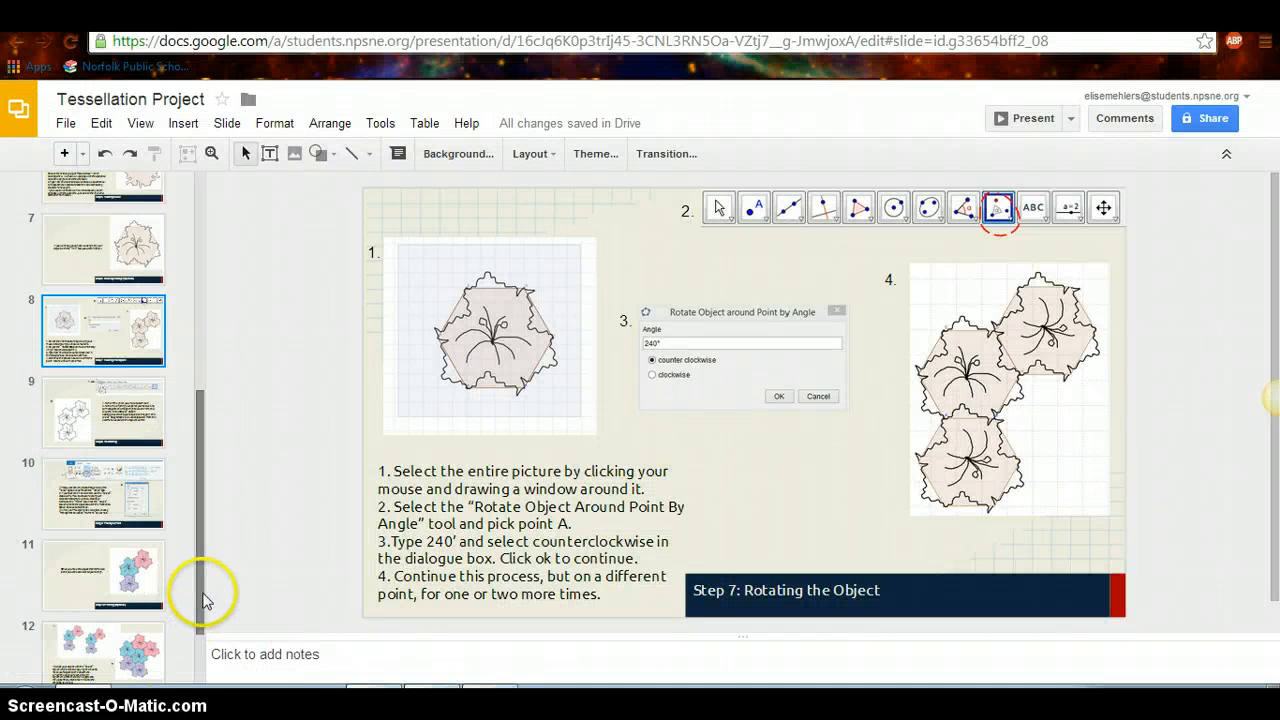
left_click_drag(189, 591, 205, 650)
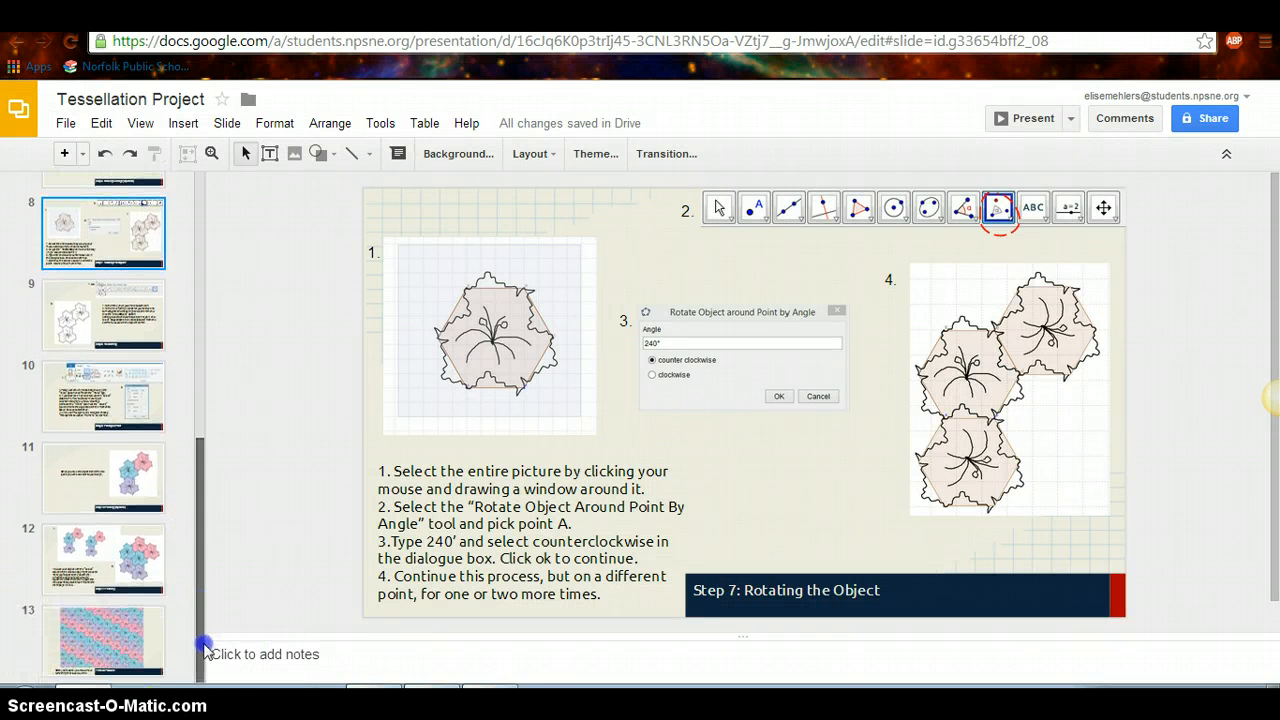
left_click(97, 341)
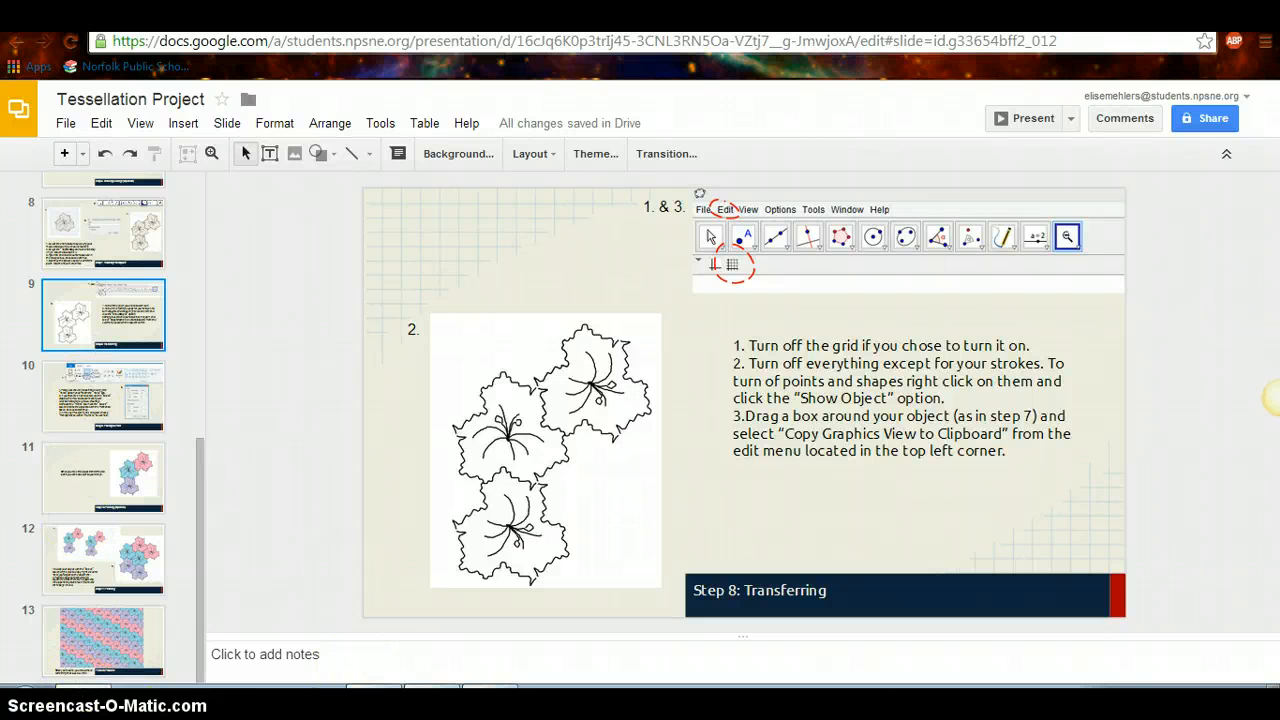
- Switch to GeoGebra, turn off the grid and hide both the original and the rotated hexagon polygons
left_click(432, 700)
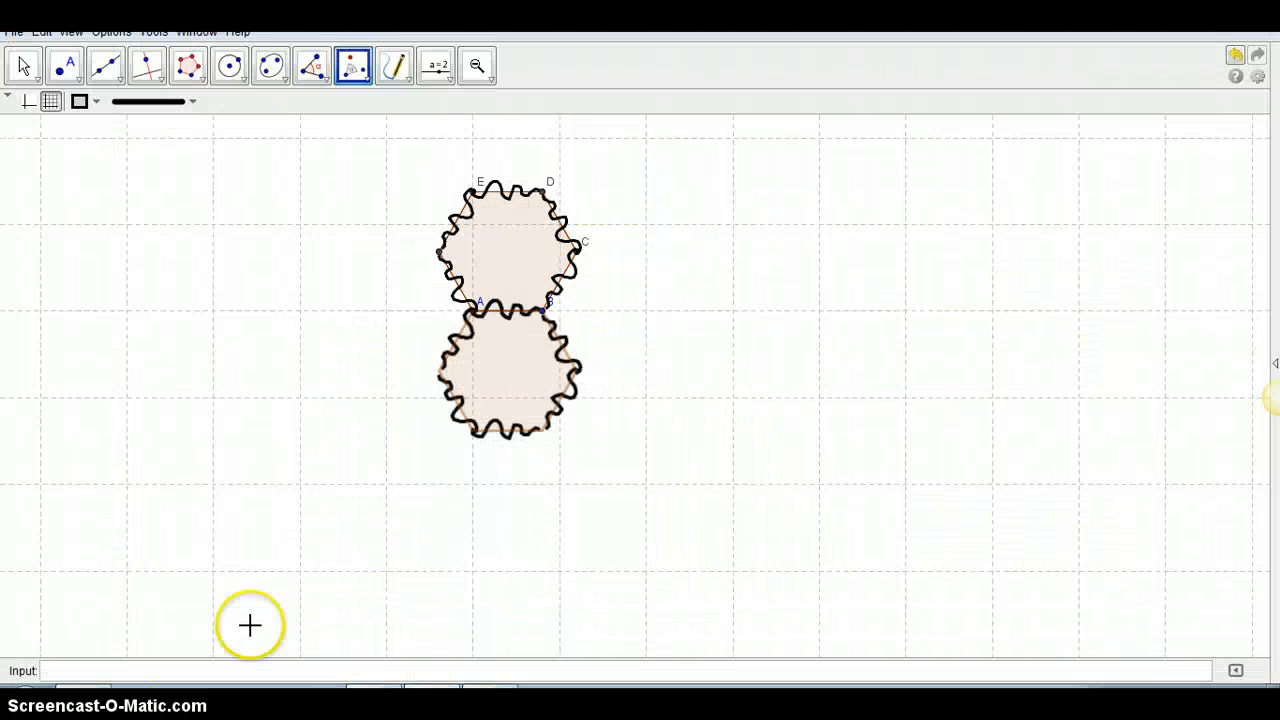
left_click(51, 102)
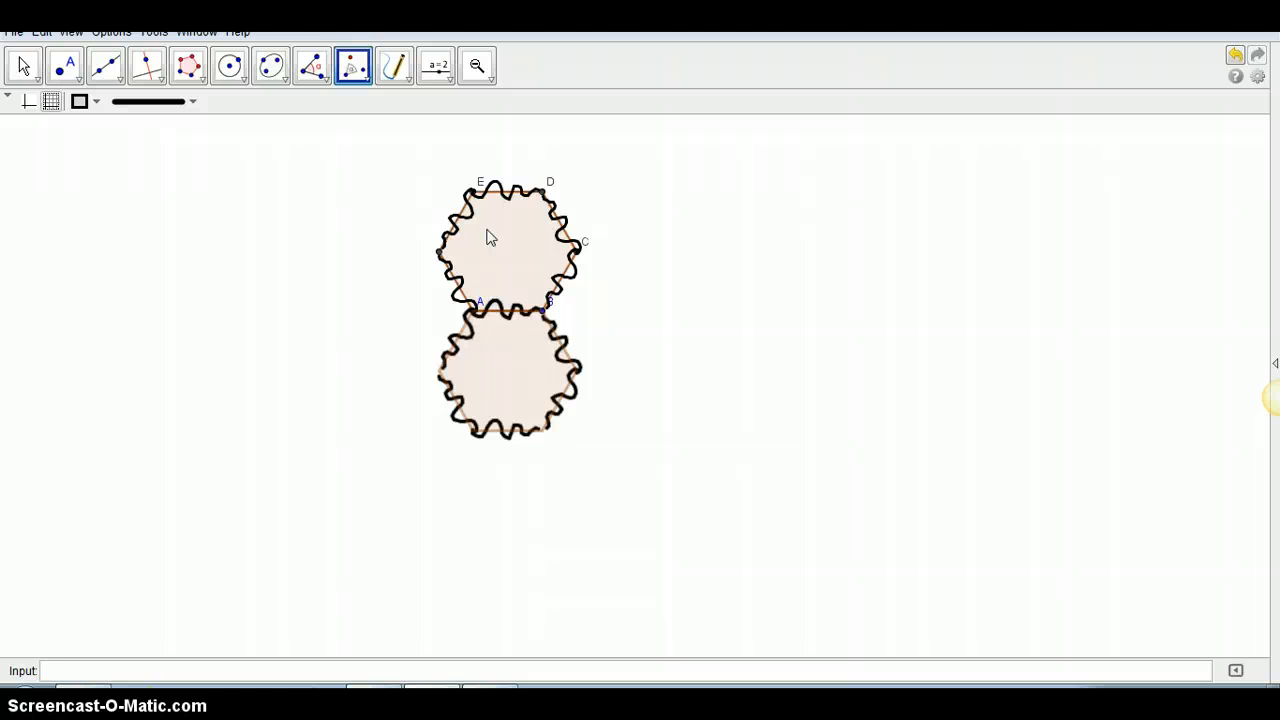
right_click(489, 237)
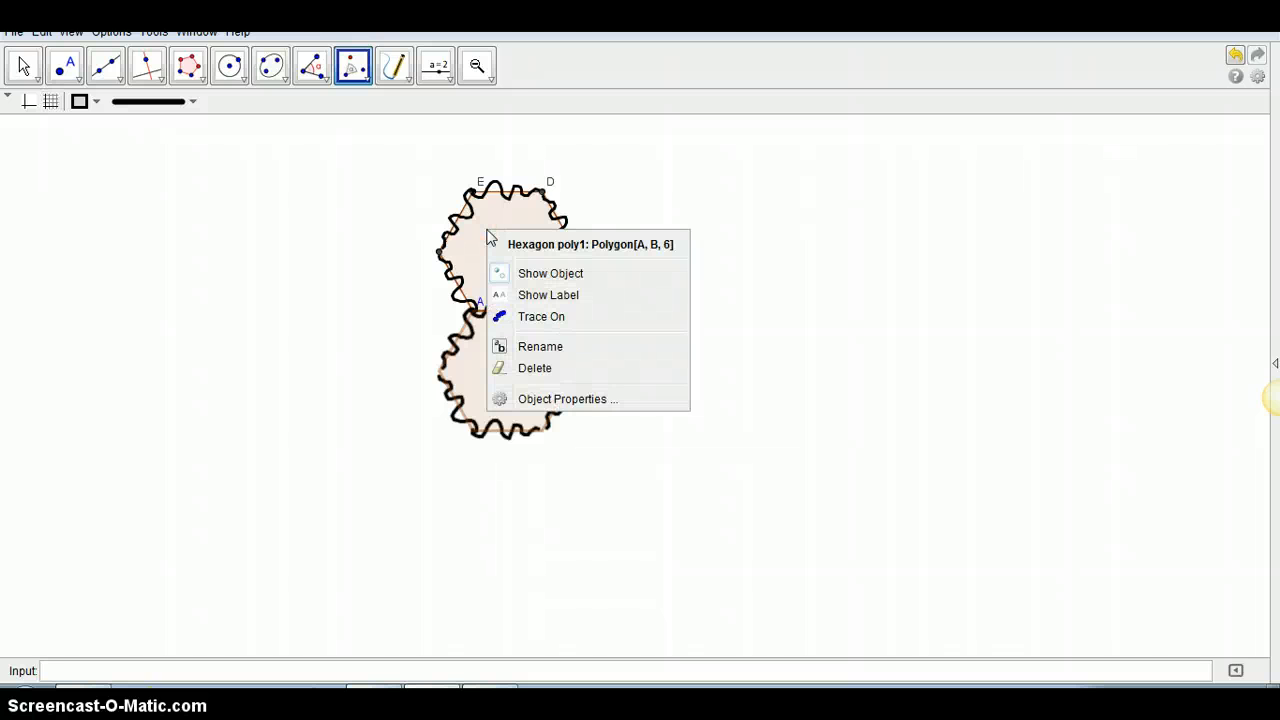
left_click(510, 273)
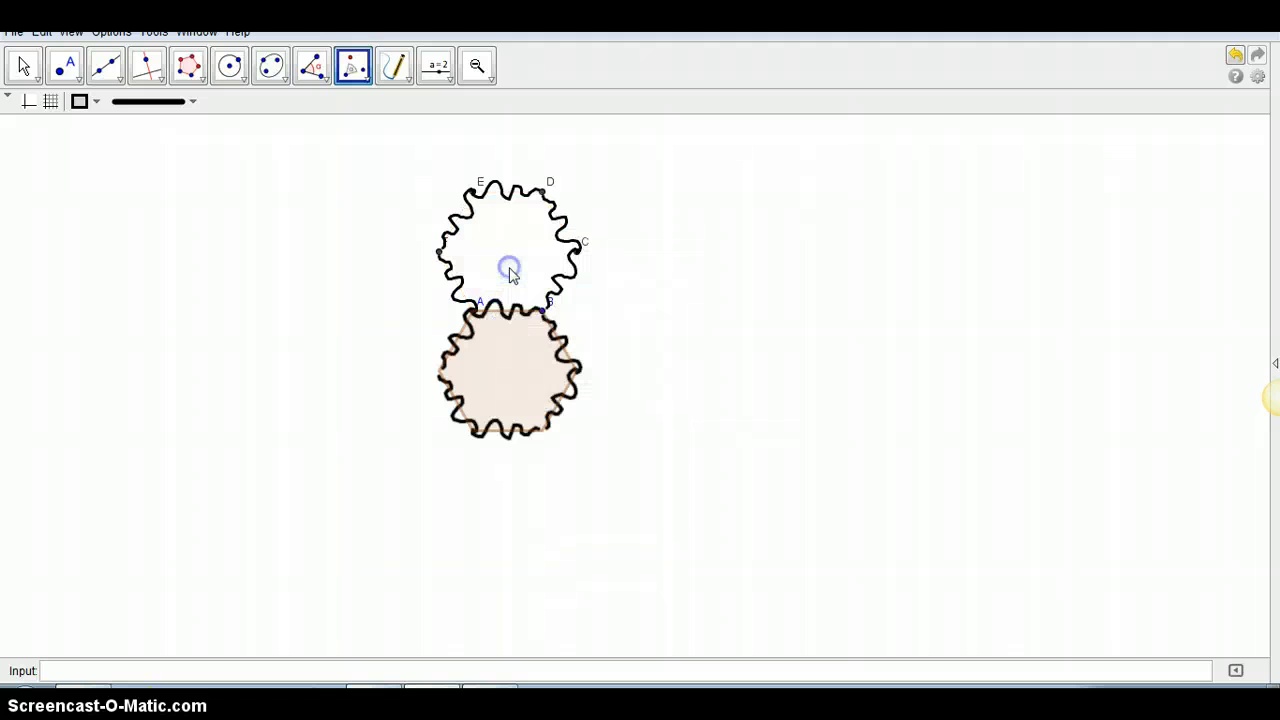
right_click(496, 365)
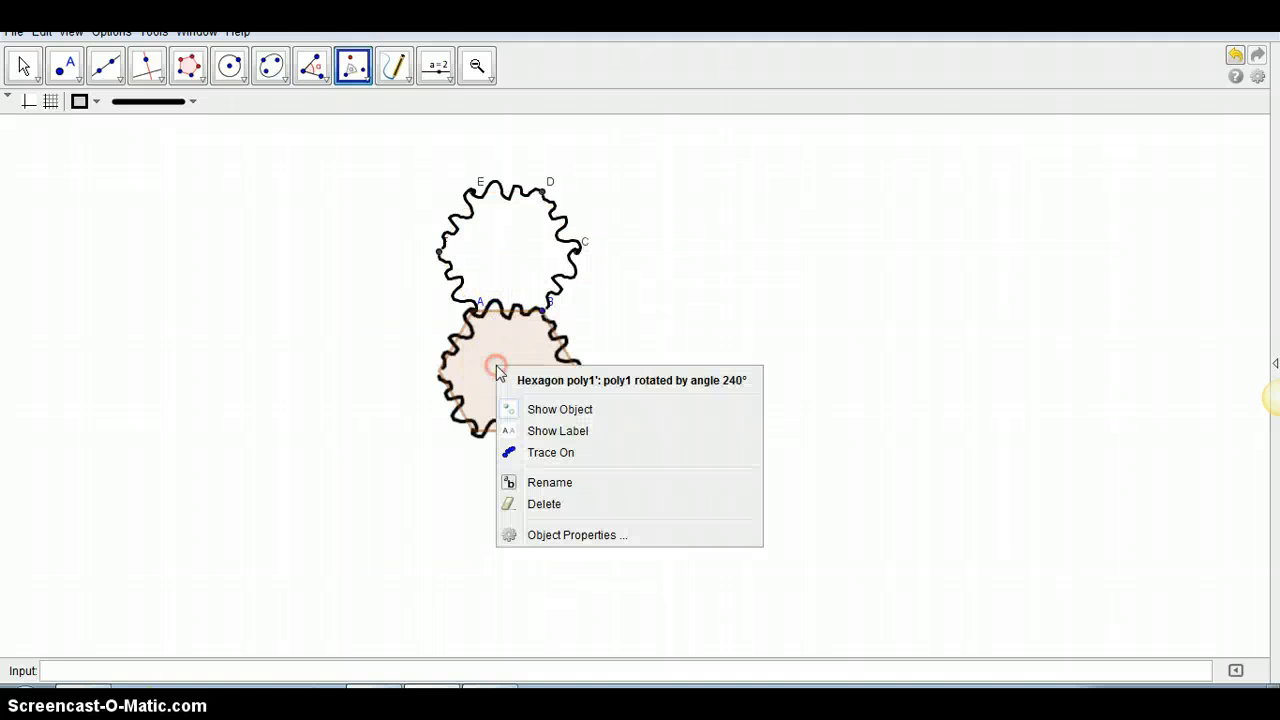
left_click(527, 409)
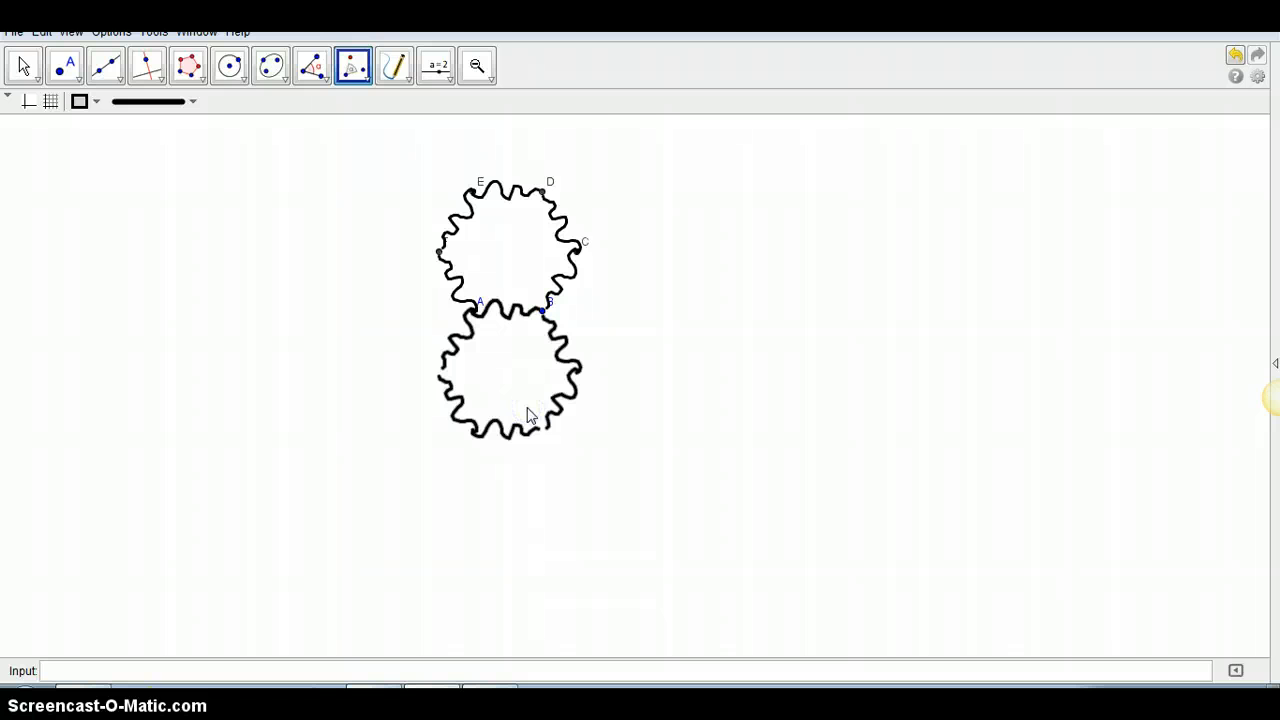
- Hide points D, E, C and F of the original hexagon
right_click(551, 192)
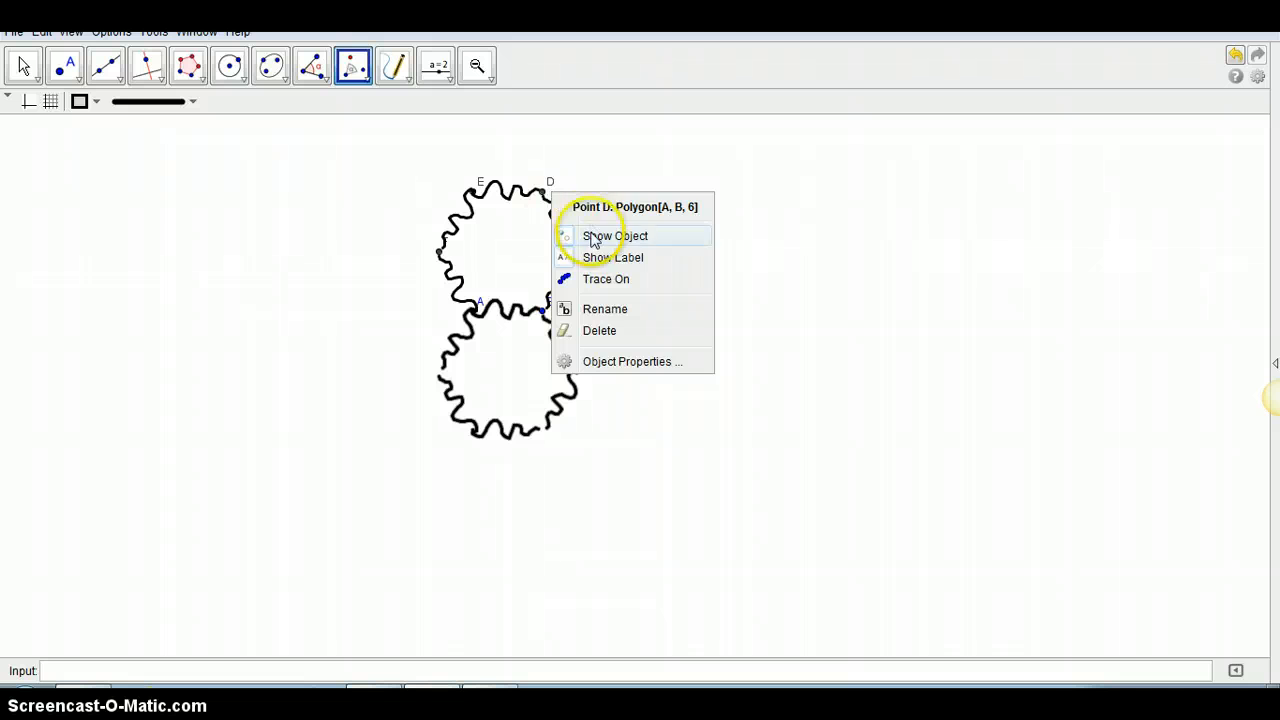
left_click(591, 238)
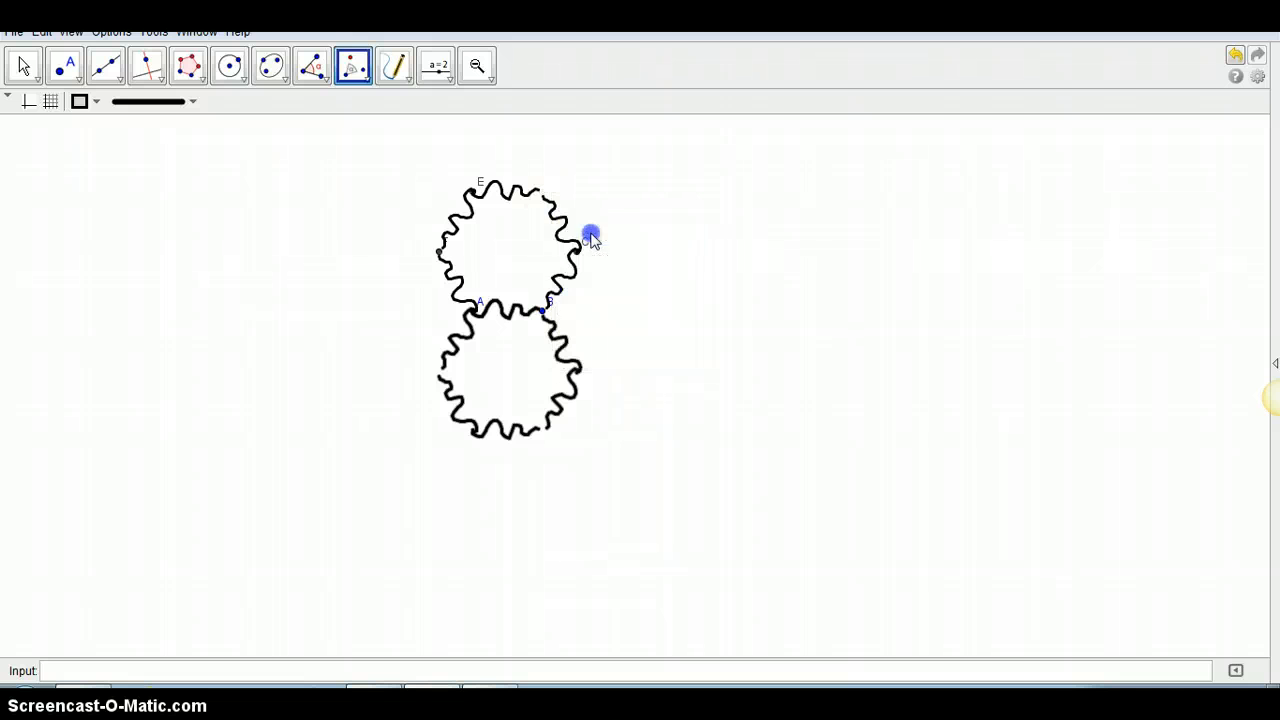
right_click(478, 190)
left_click(510, 223)
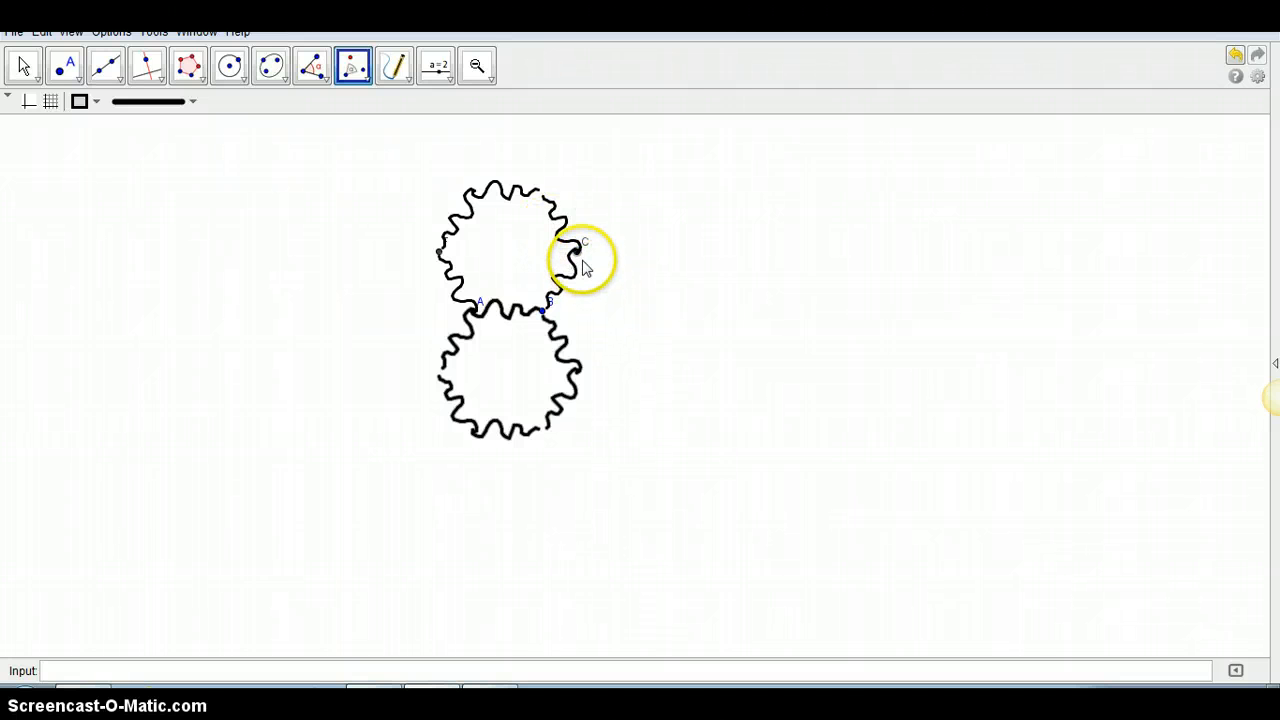
right_click(583, 261)
left_click(605, 300)
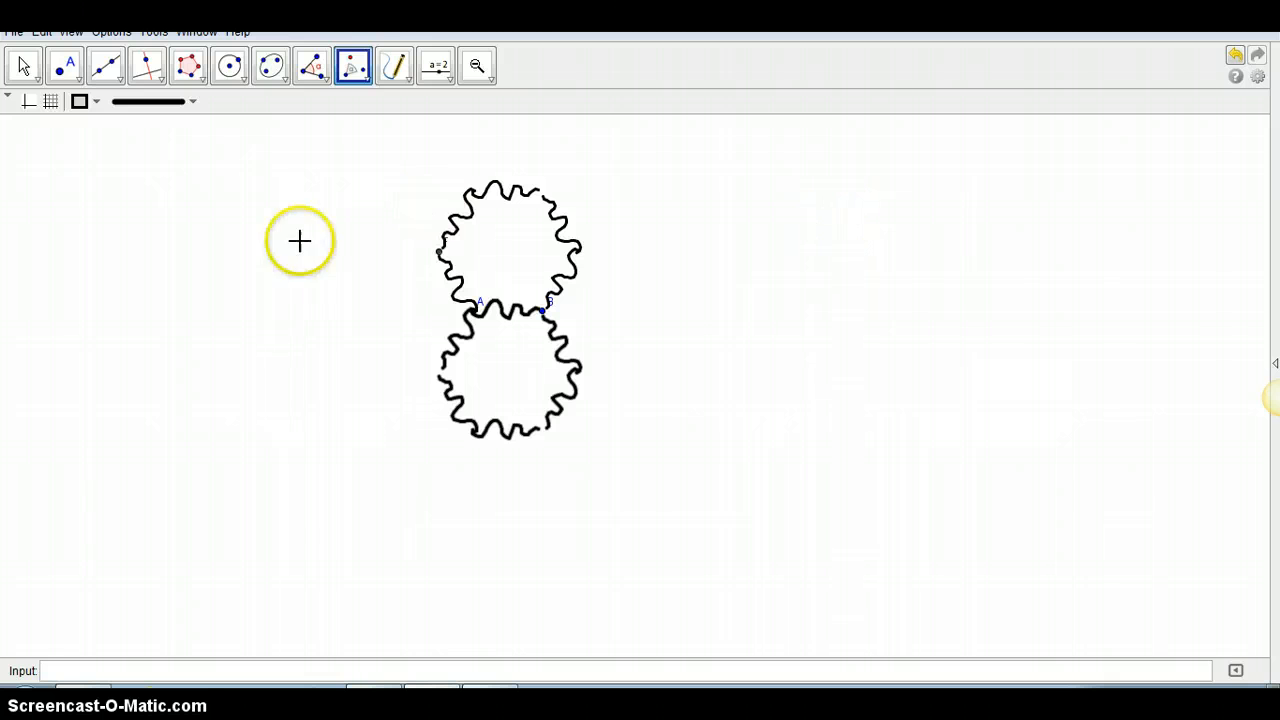
right_click(436, 256)
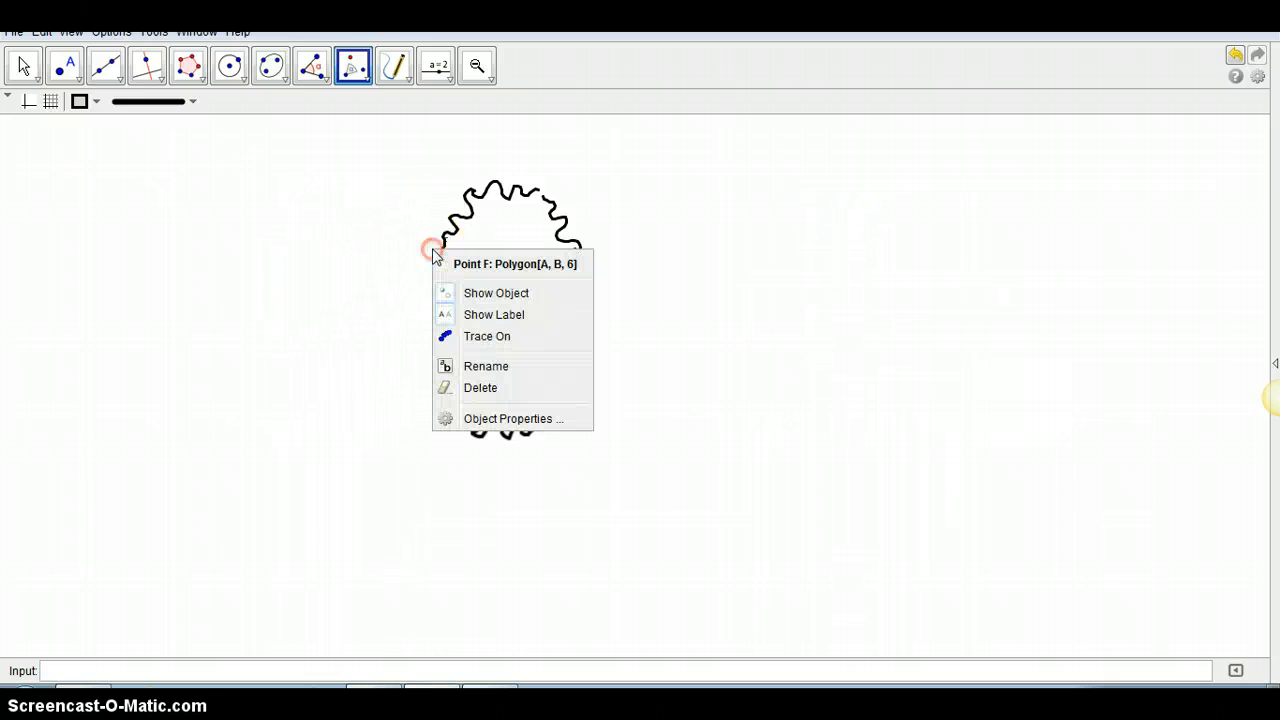
left_click(457, 291)
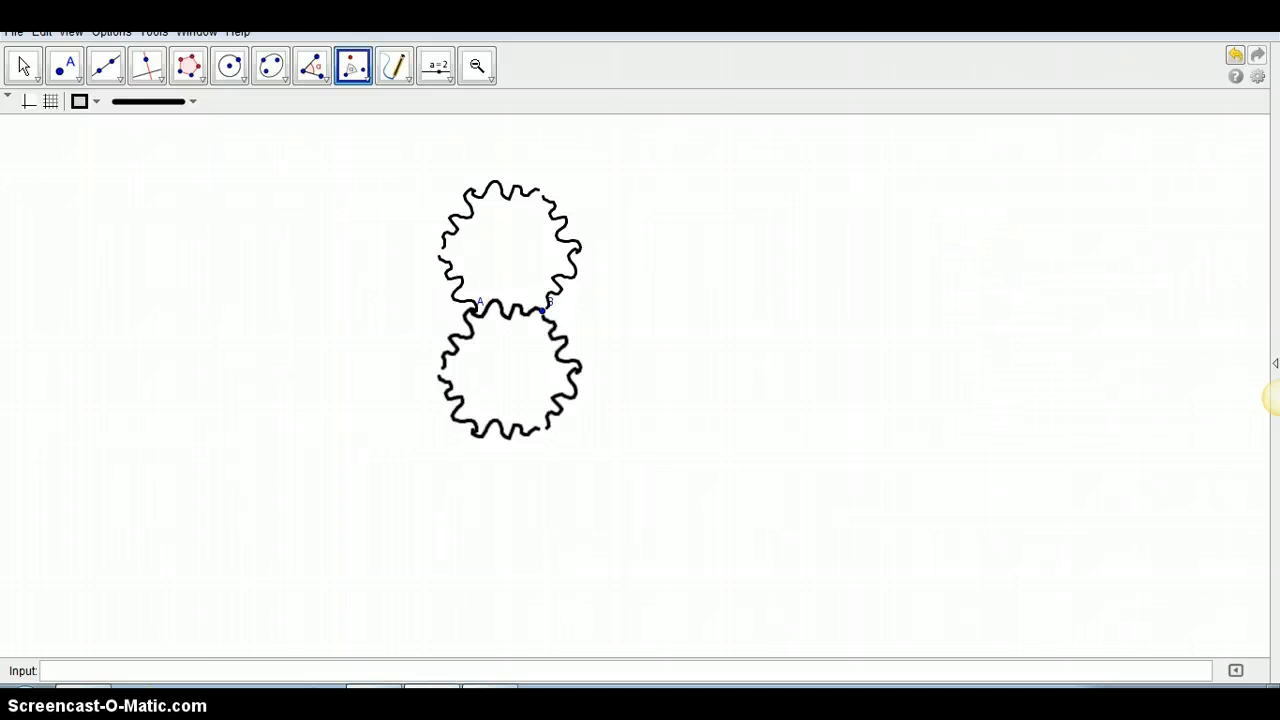
- Enclose both wavy outlines in a selection window and copy the graphics view to the clipboard
key("alt+Tab")
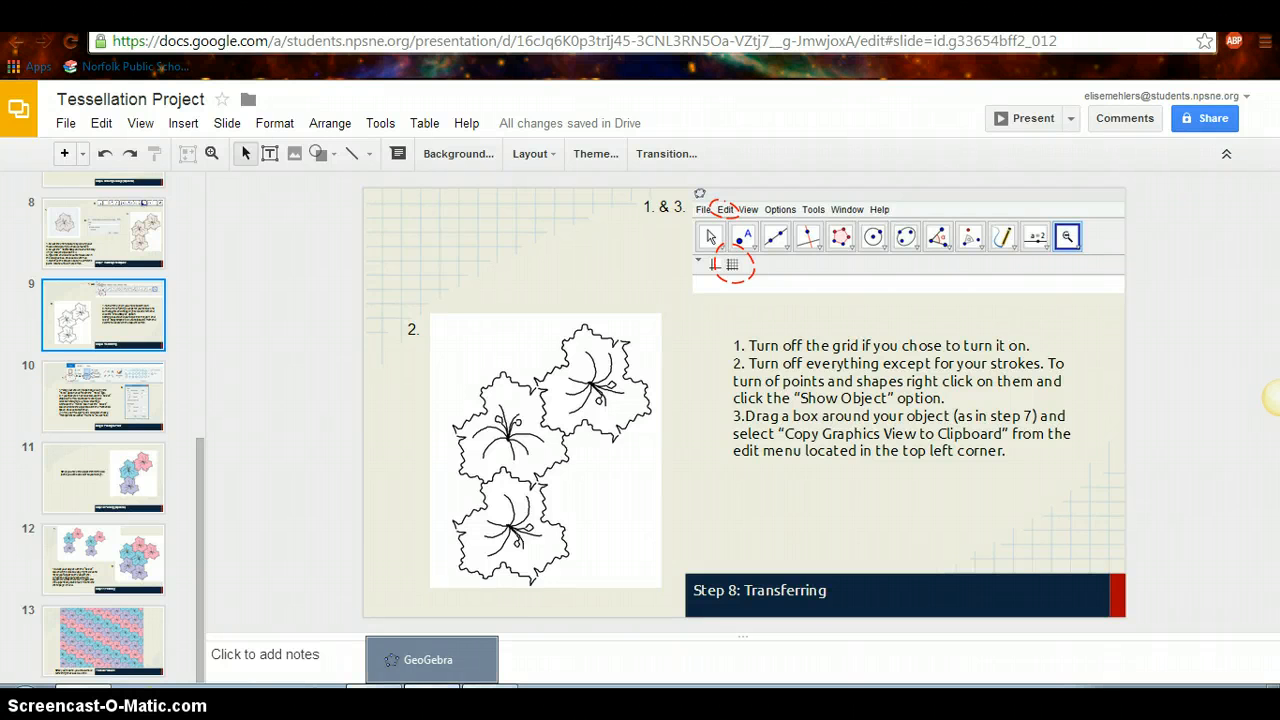
left_click(464, 690)
mouse_move(683, 498)
left_mouse_down()
mouse_move(391, 434)
mouse_move(263, 111)
mouse_move(312, 143)
left_mouse_up()
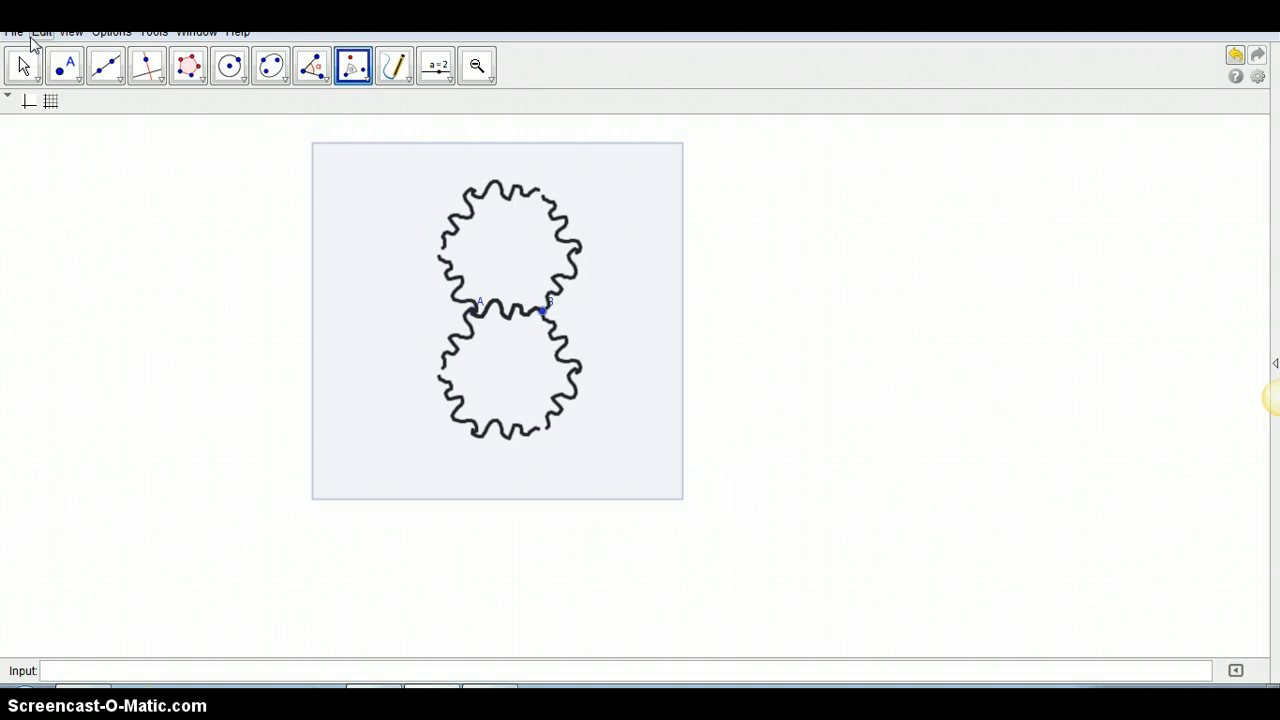
left_click(40, 32)
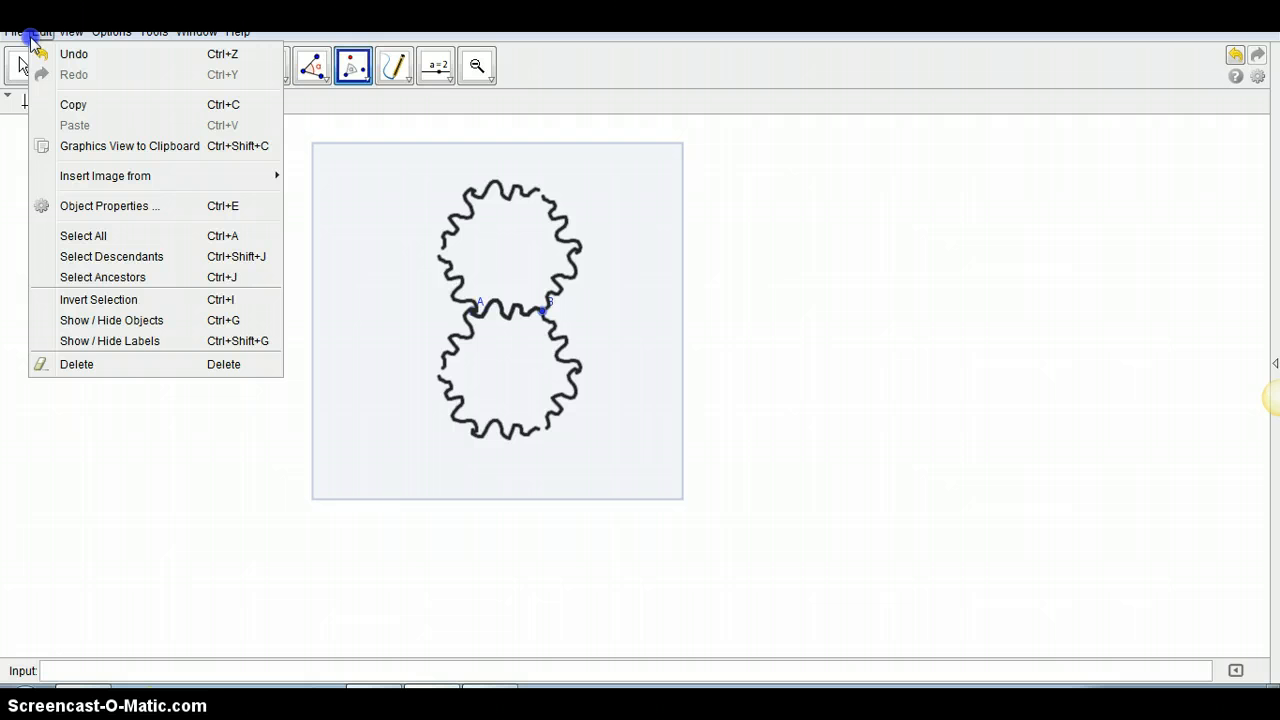
left_click(74, 150)
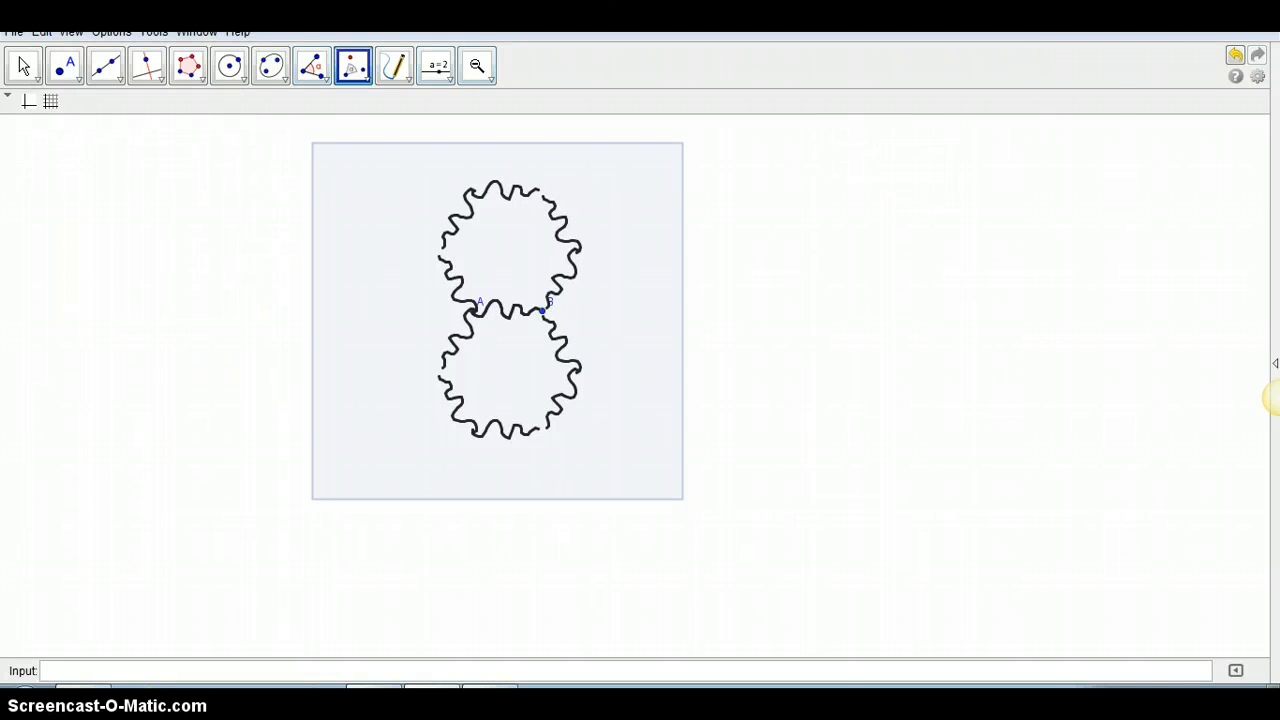
- Show the slide for Step 9: Pasting to Paint, and paste the copied drawing into Paint
left_click(1168, 10)
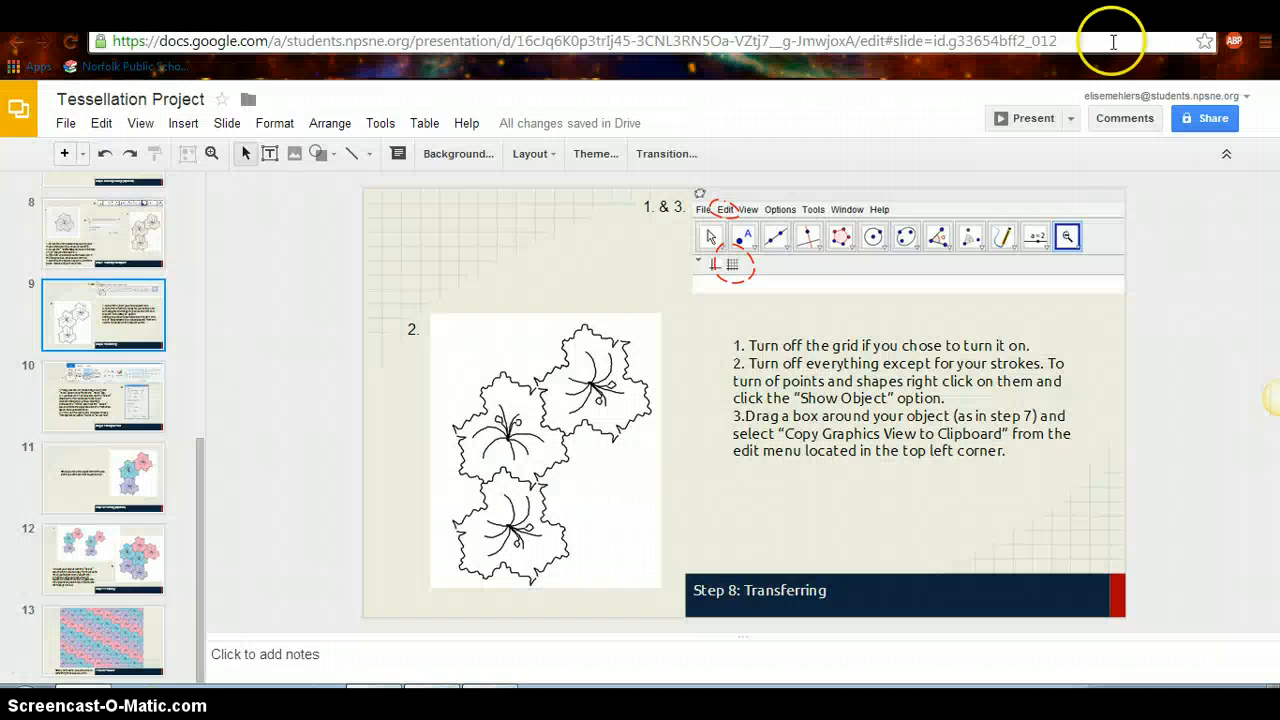
left_click(117, 420)
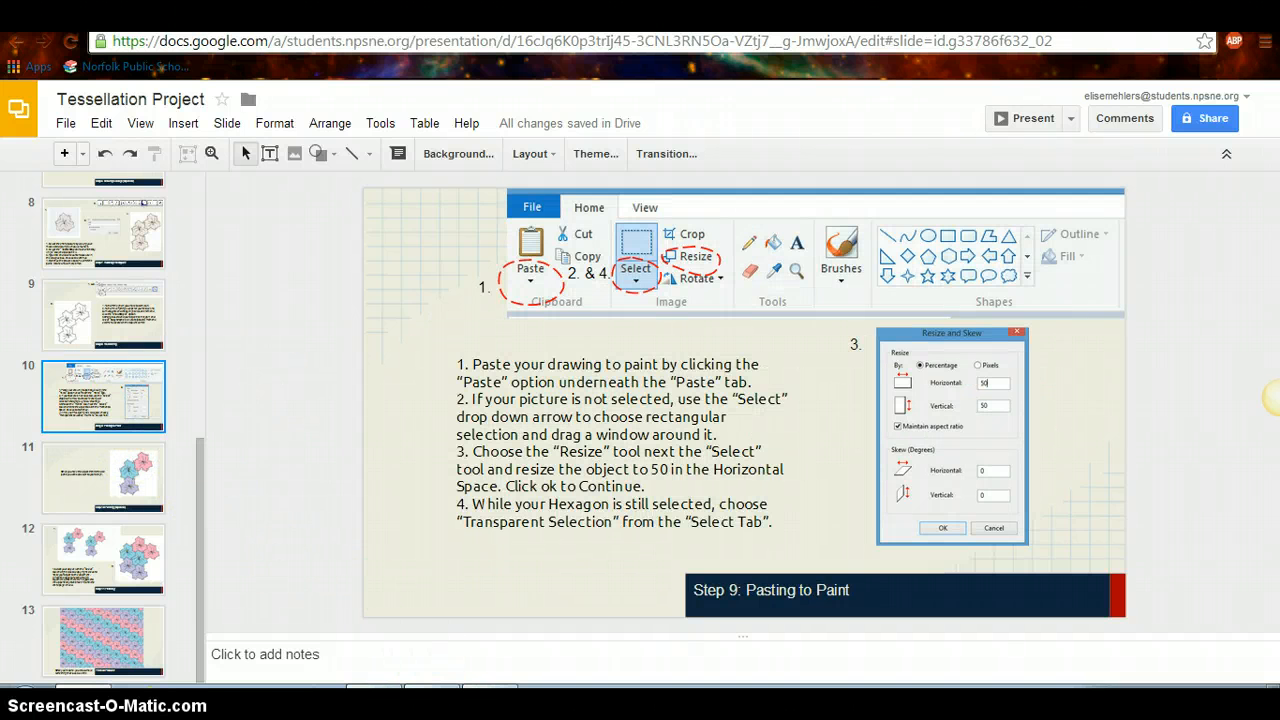
key("alt+Tab")
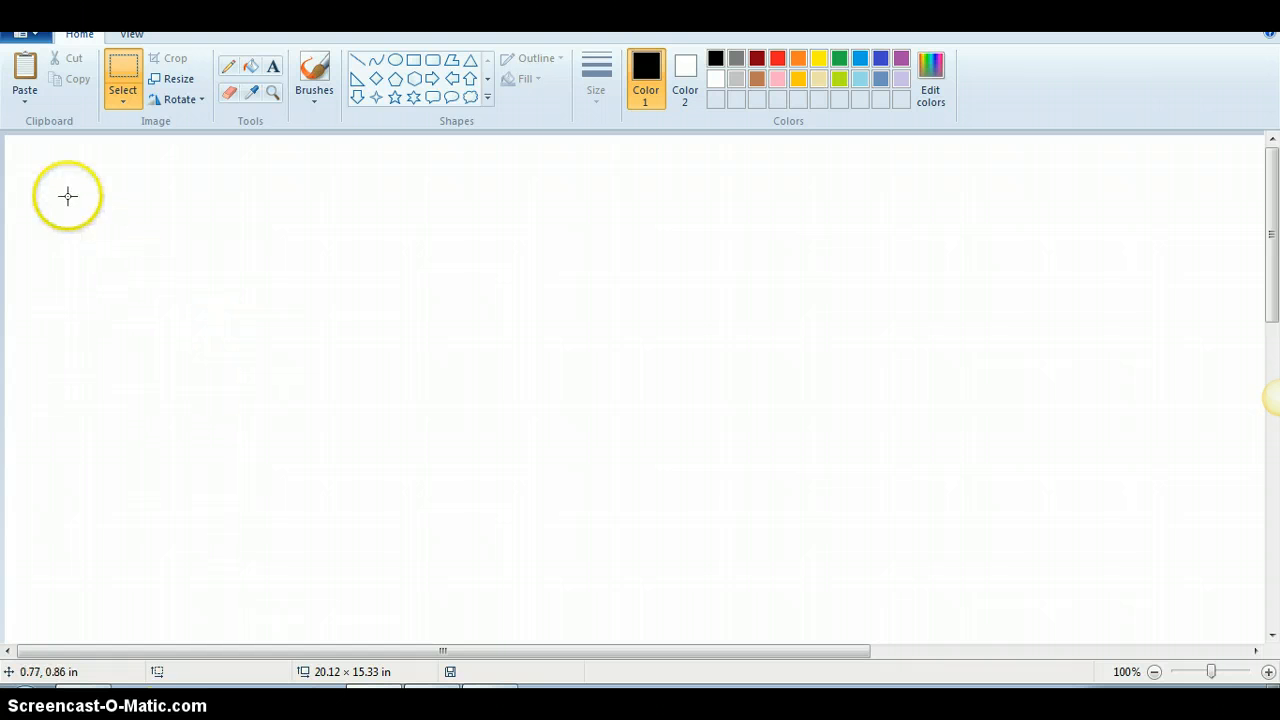
left_click(27, 97)
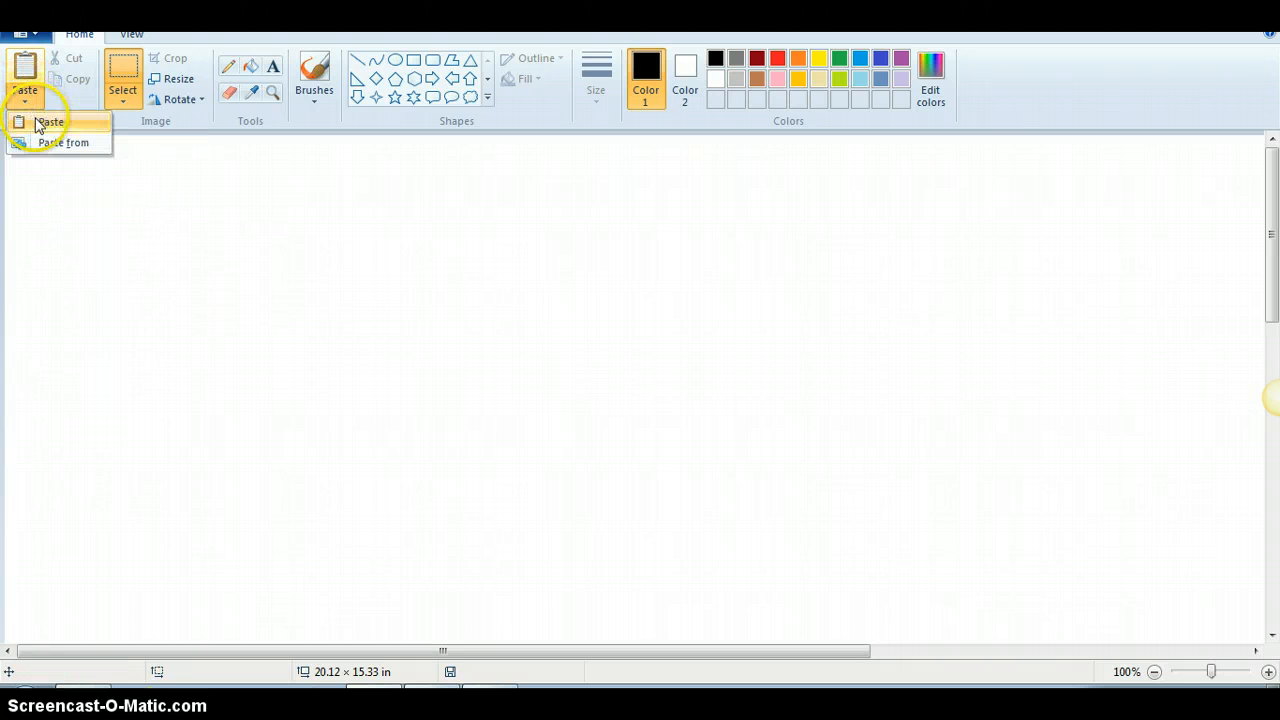
left_click(35, 120)
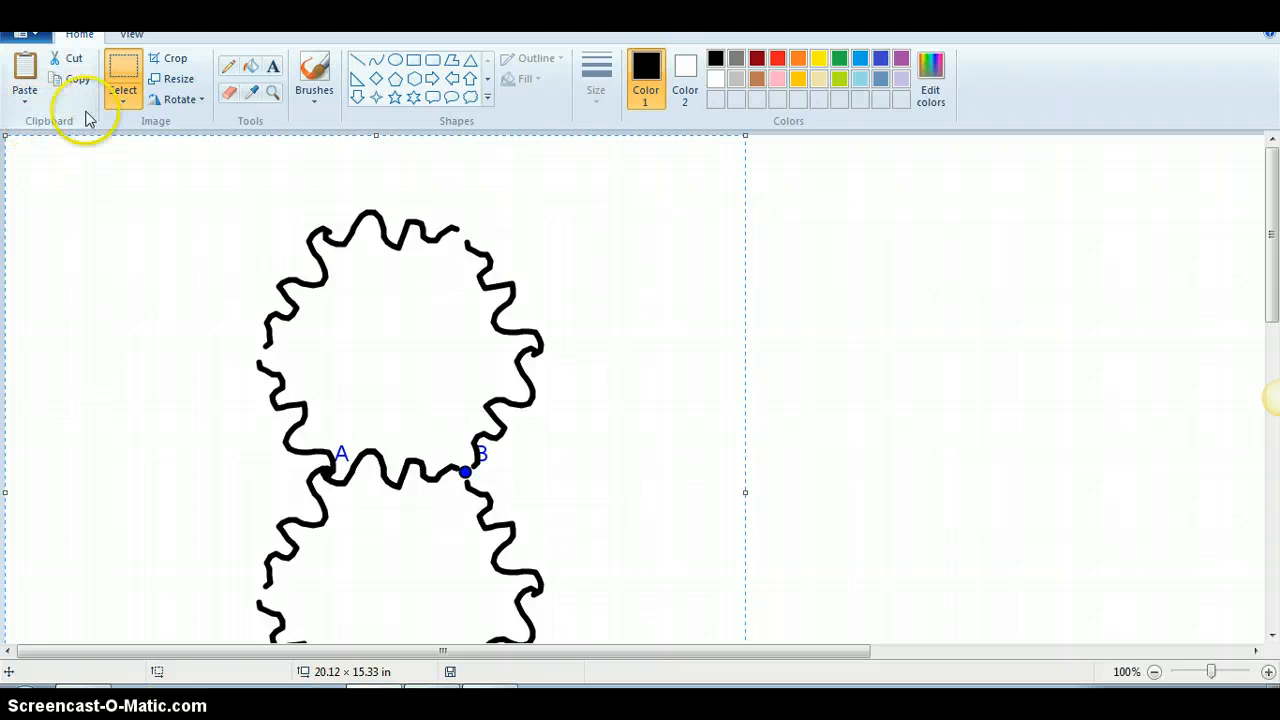
- Make a rectangular selection of about 8.5 × 7.5 in around the pasted drawing, leaving its size at 100 percent
left_click(1153, 673)
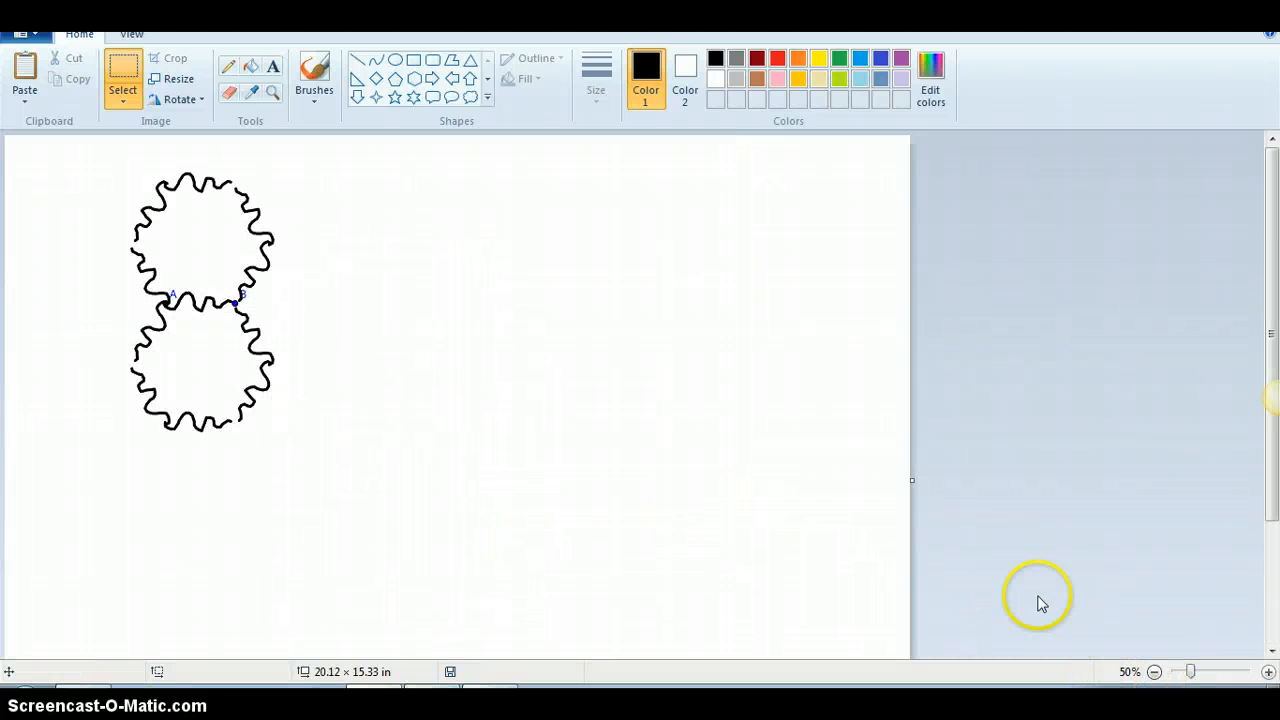
left_click(1154, 672)
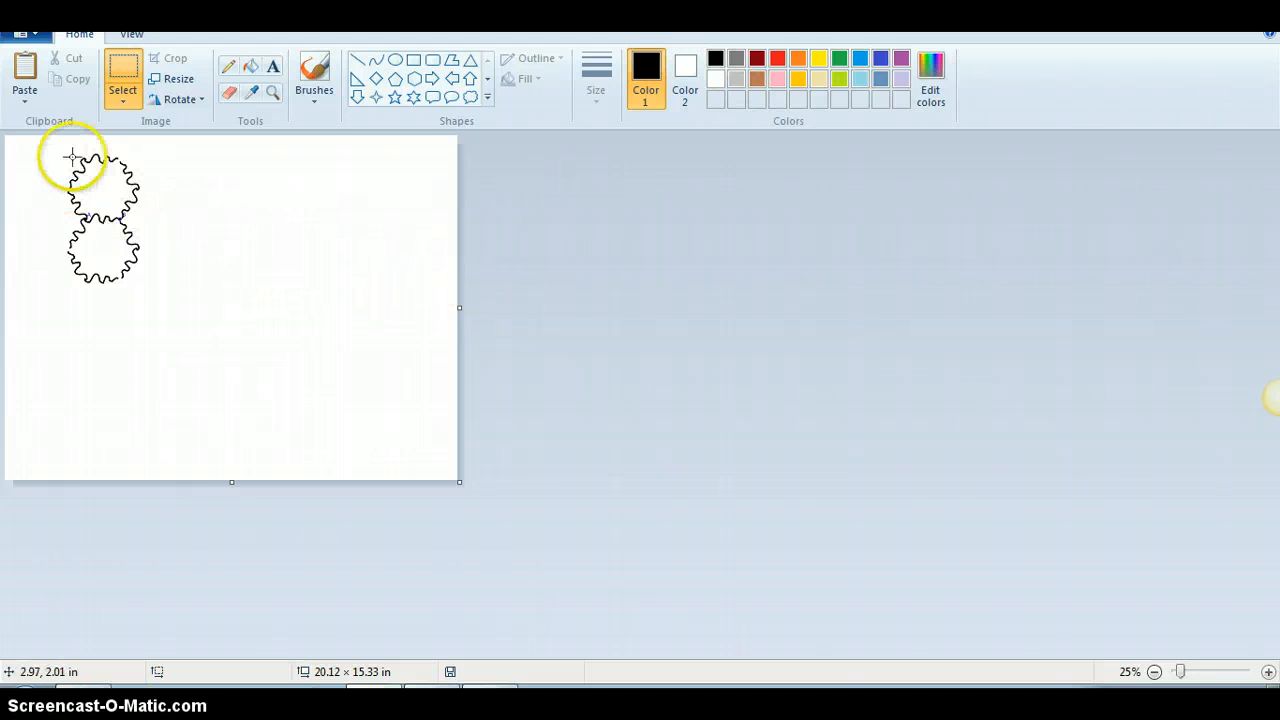
left_click(124, 103)
left_click(150, 142)
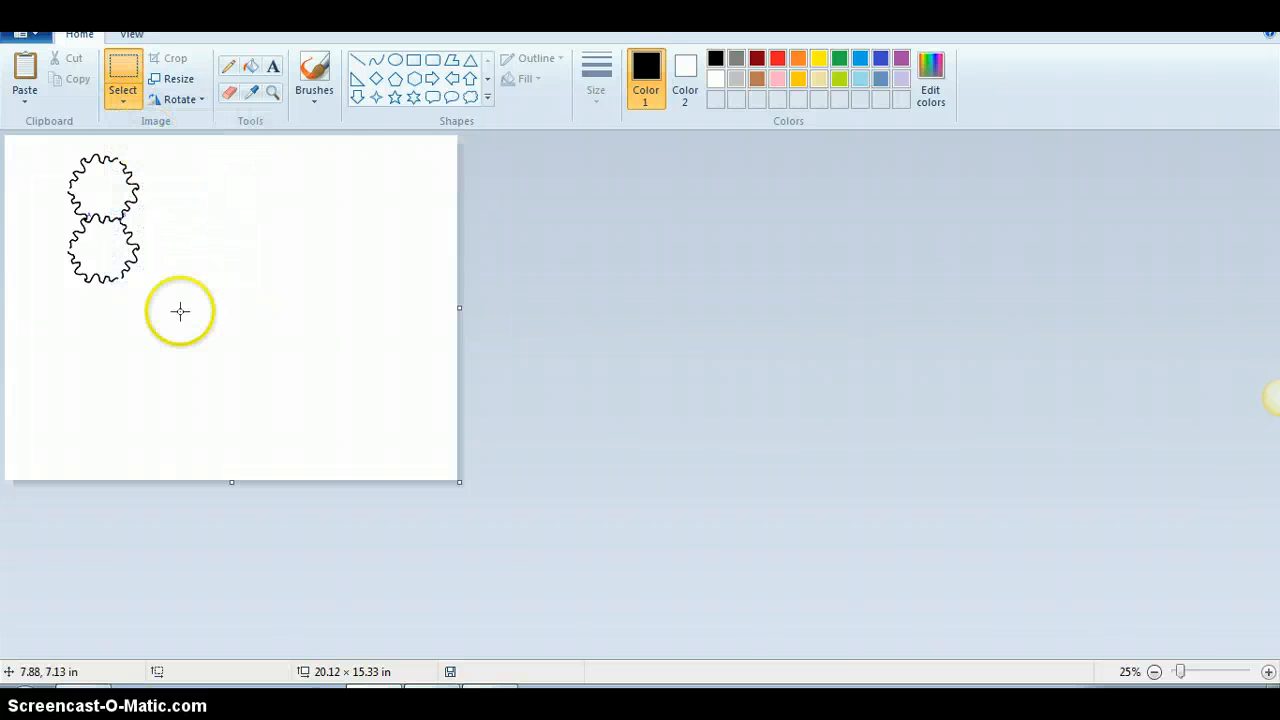
left_click_drag(209, 314, 17, 146)
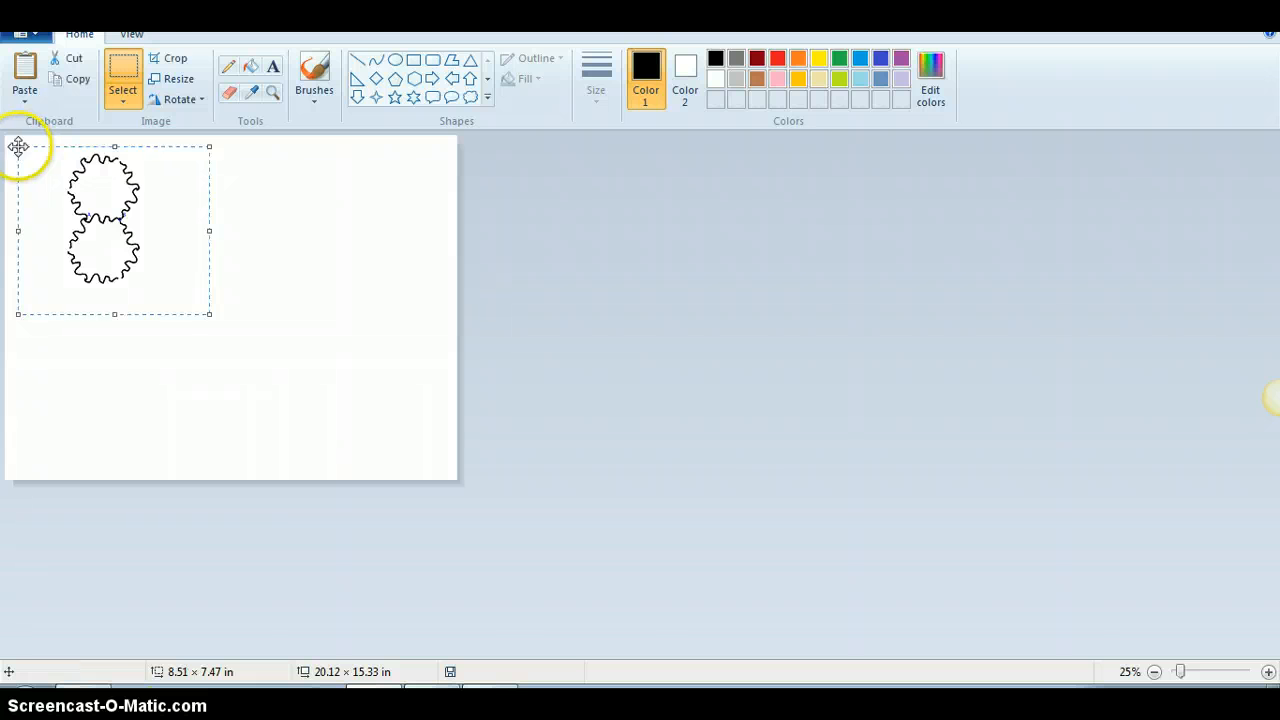
left_click(165, 81)
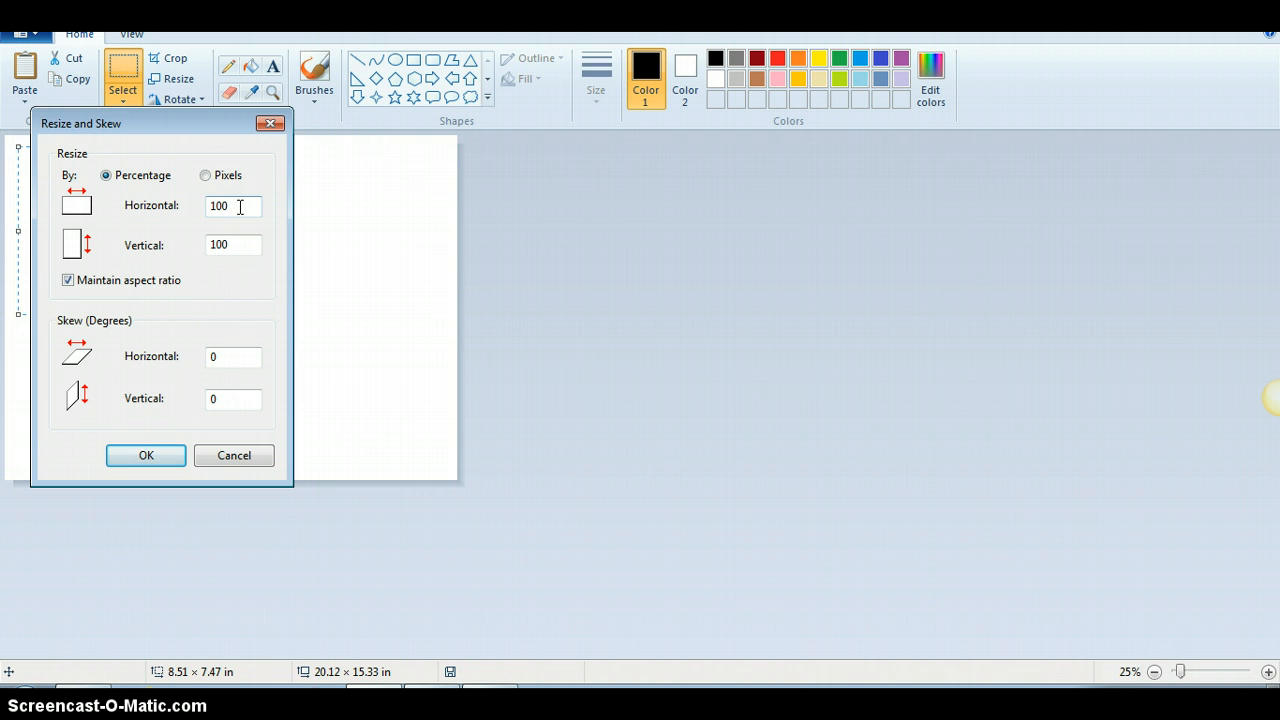
left_click(270, 123)
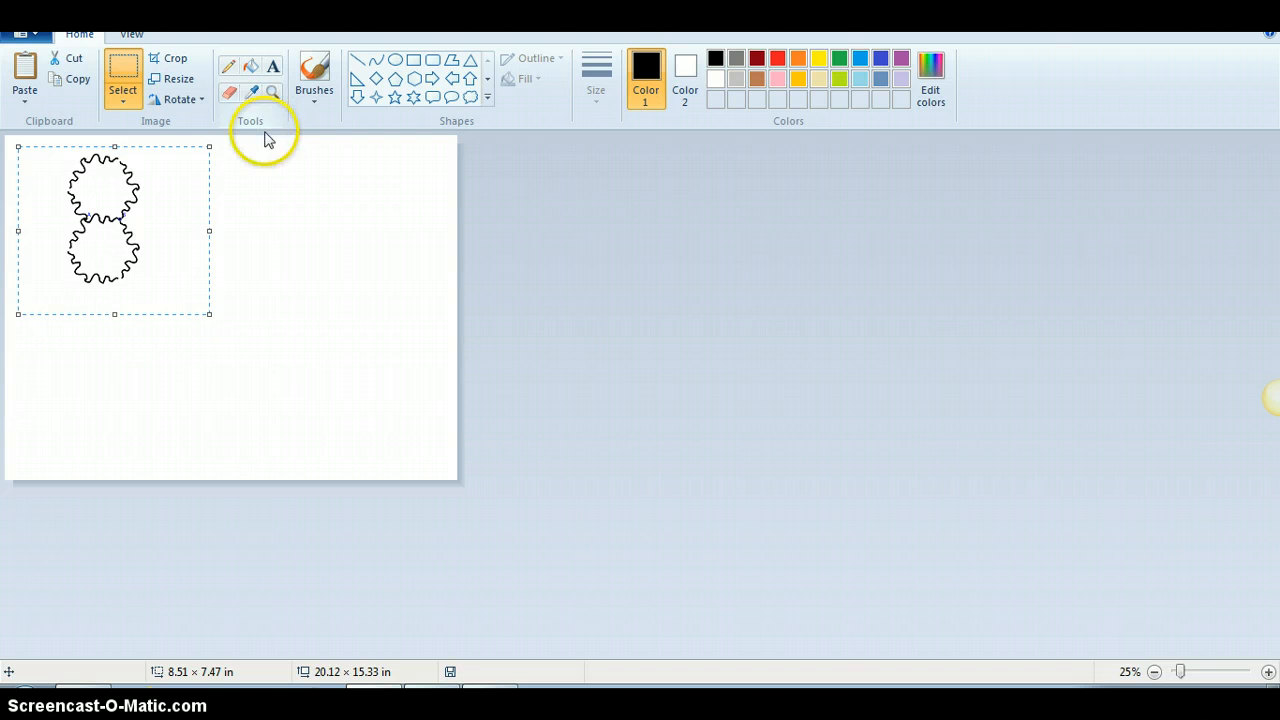
- Turn on Transparent selection for the pasted drawing and deselect it
left_click(134, 98)
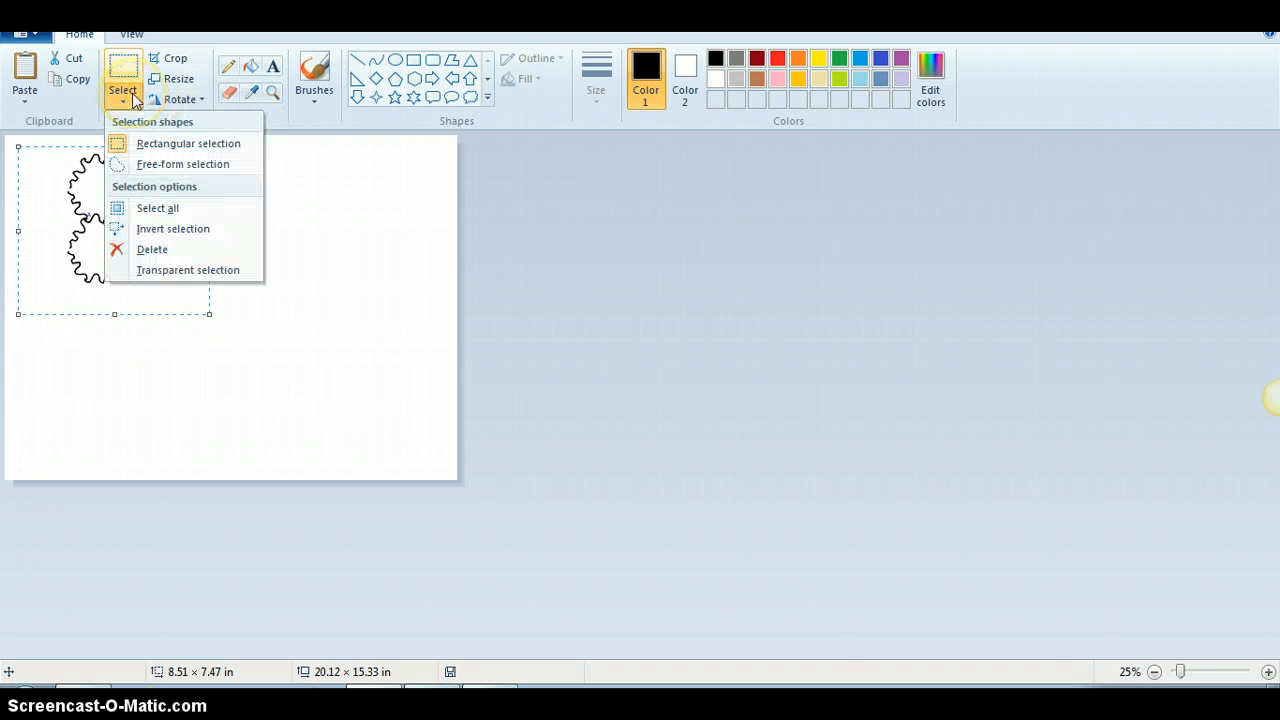
left_click(187, 276)
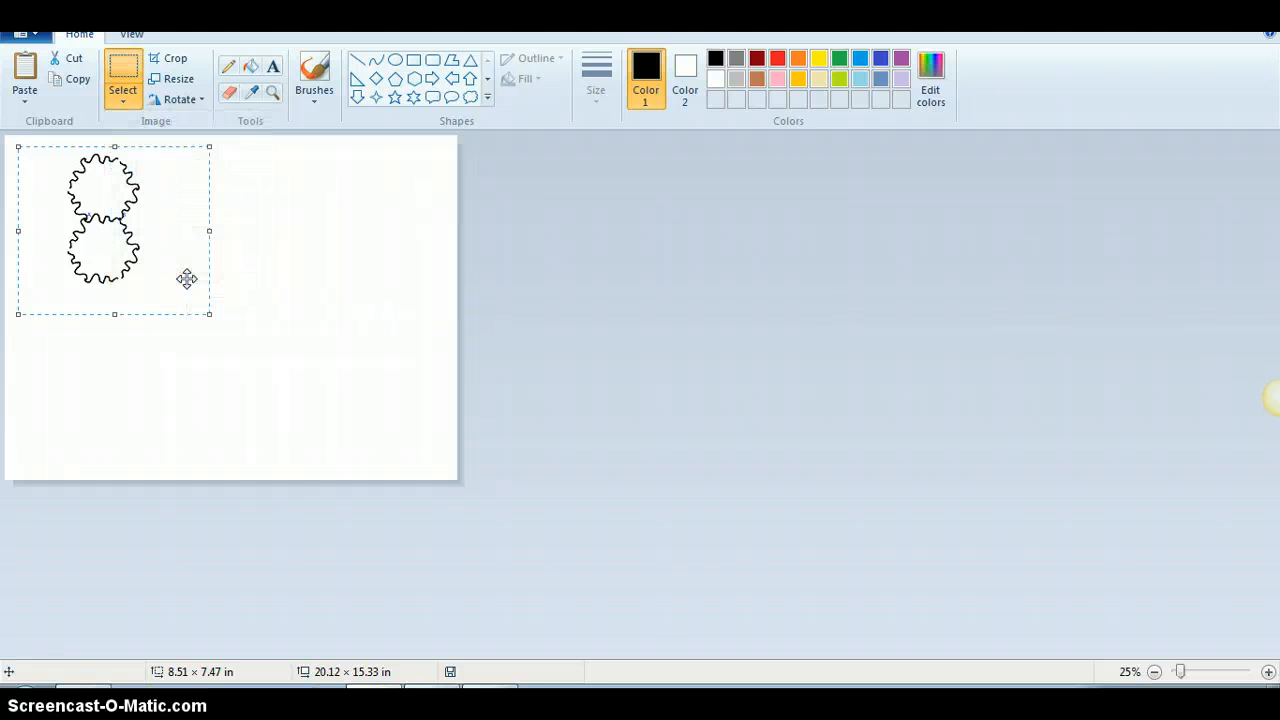
left_click(489, 314)
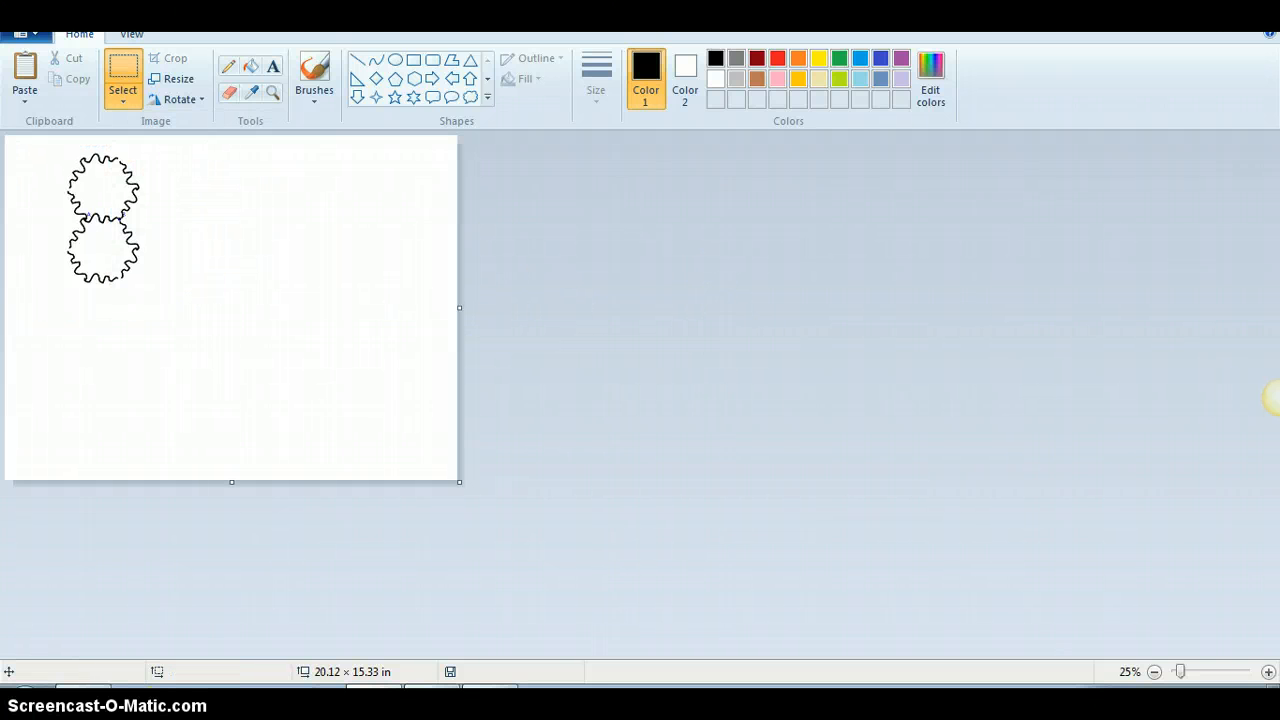
key("ctrl+n")
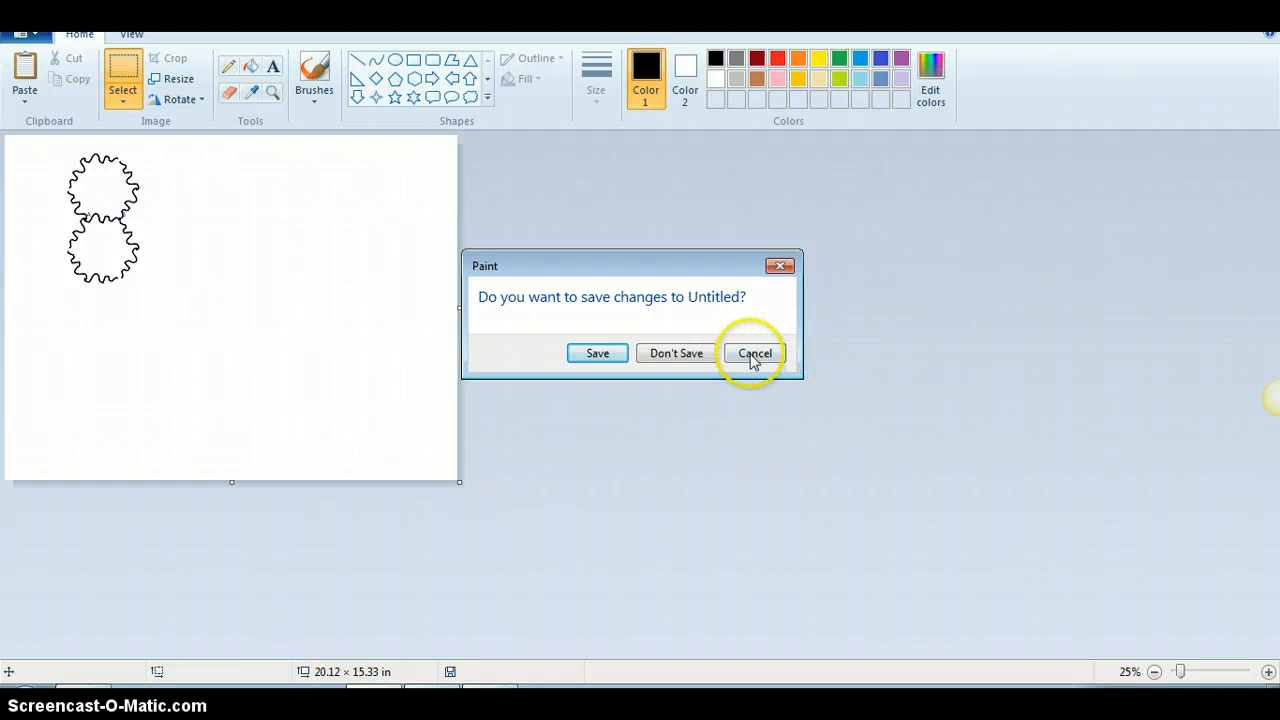
left_click(779, 267)
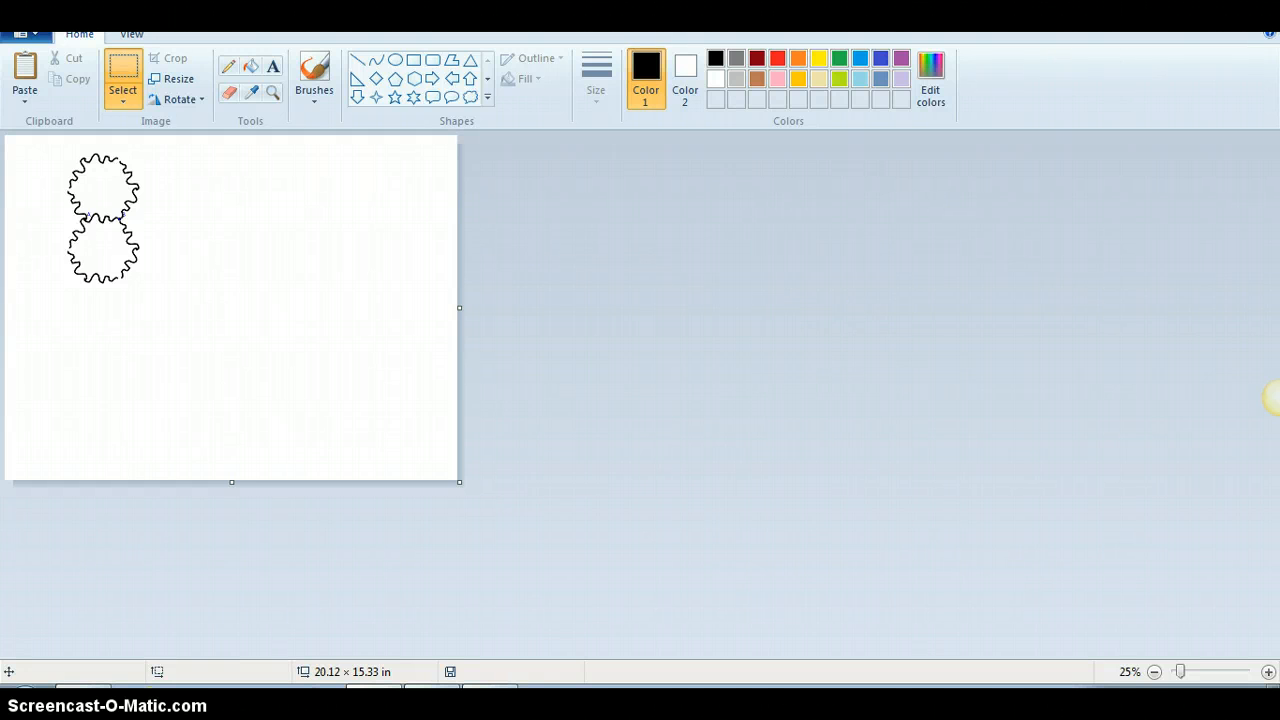
- Show the slide for Step 10: Painting (Optional), and choose a brush with dark red as Color 1 in Paint
left_click(1184, 12)
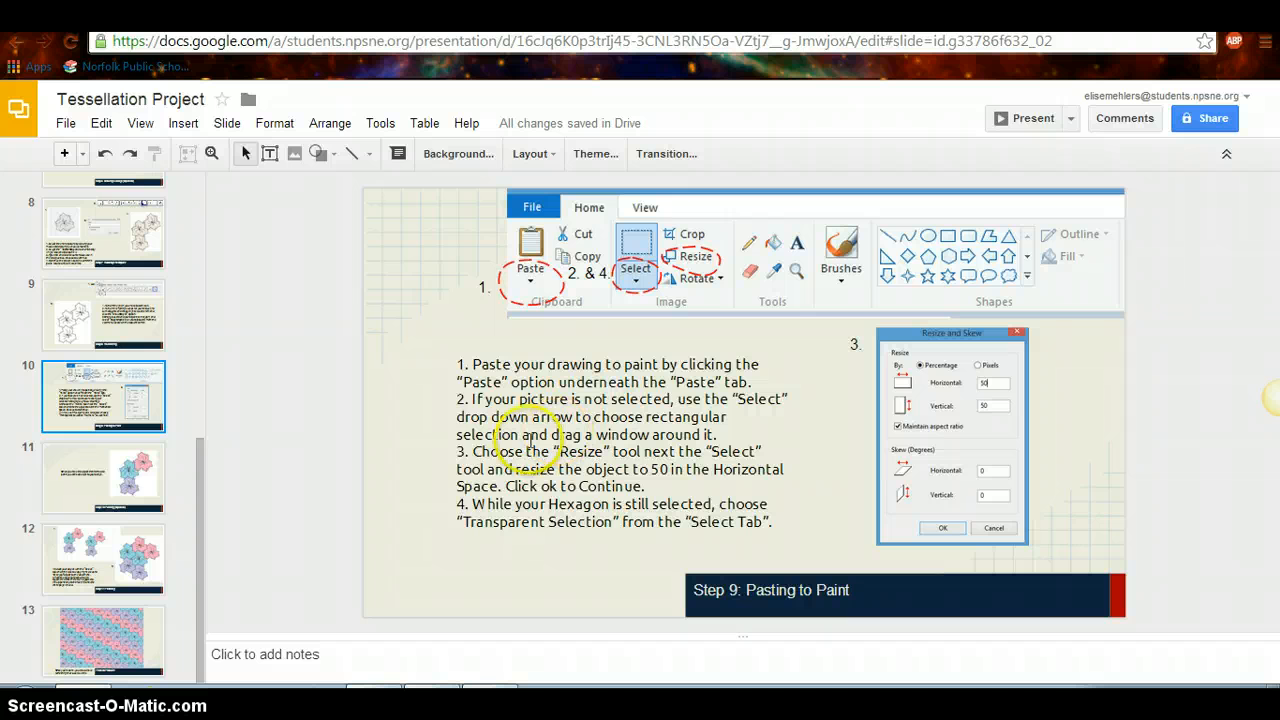
left_click(119, 482)
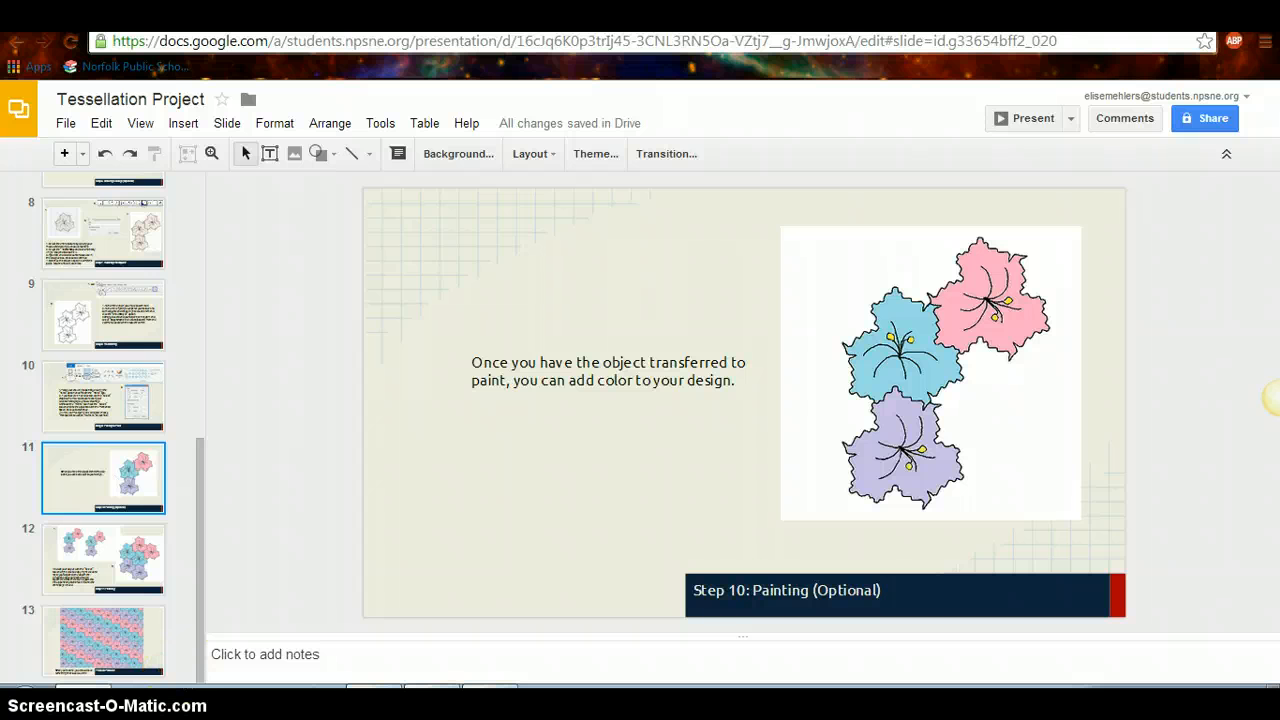
left_click(430, 687)
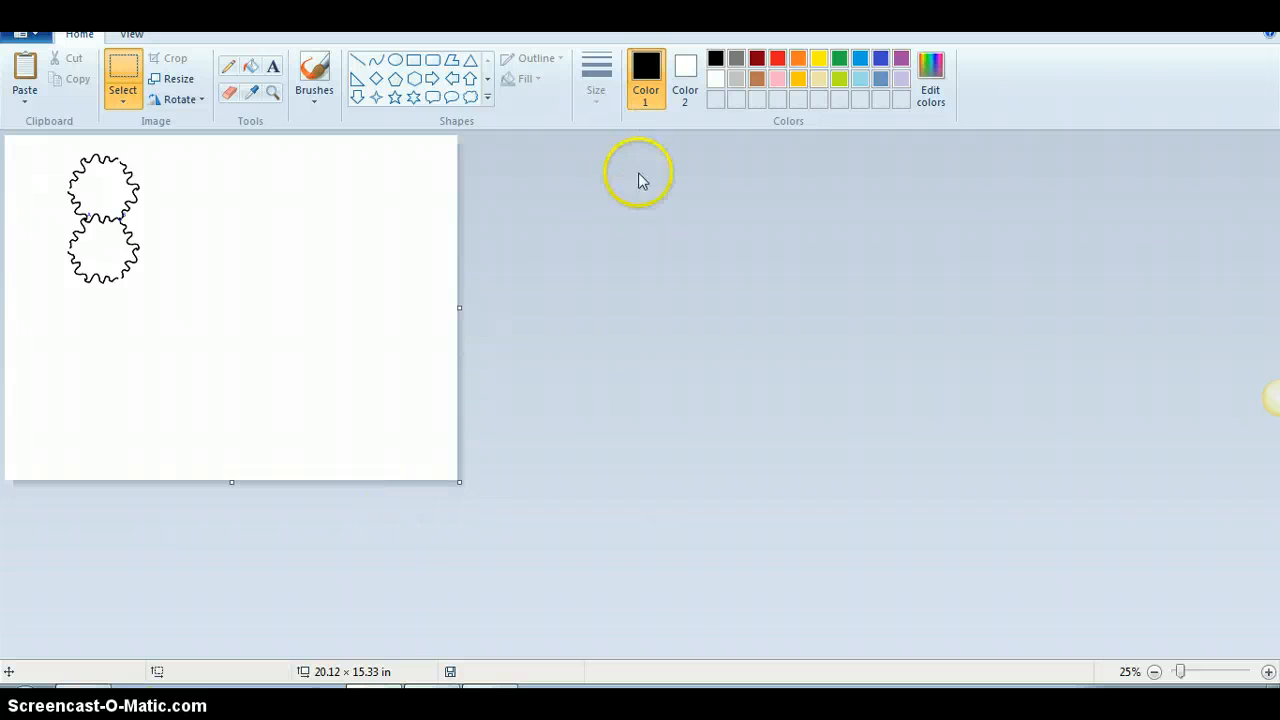
left_click(760, 59)
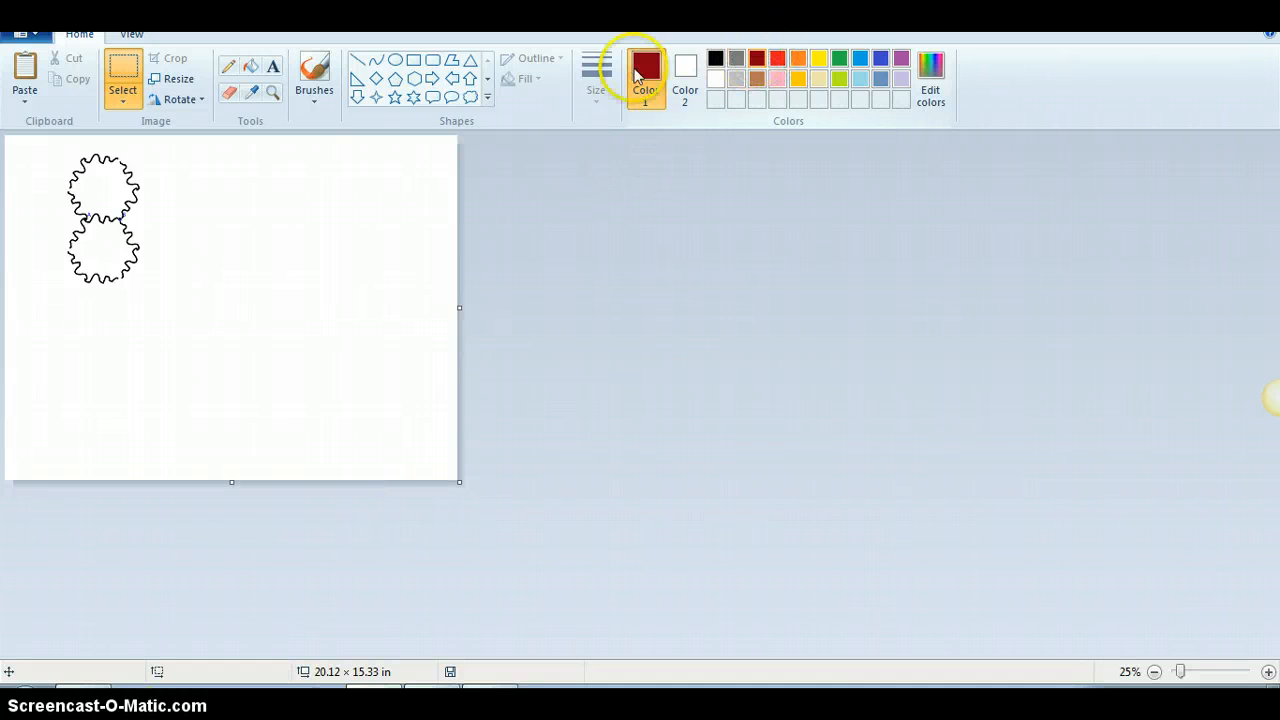
left_click(311, 78)
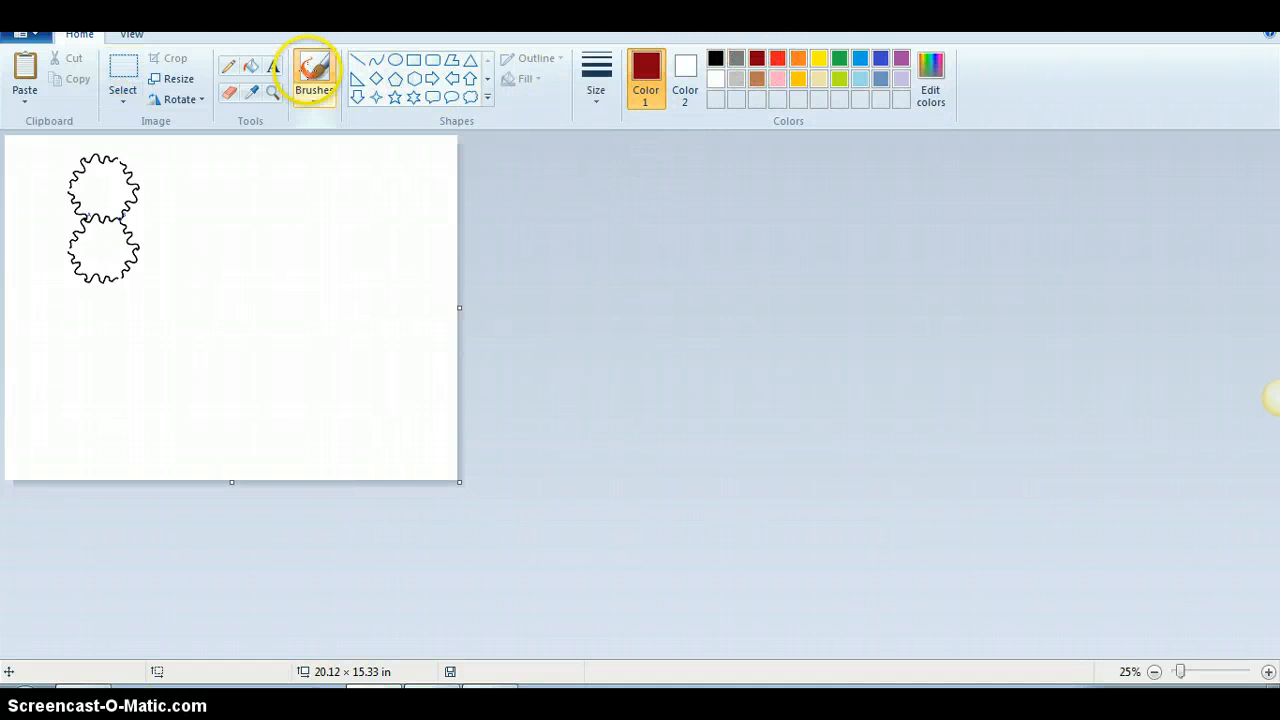
- Try to fill the upper wavy outline with dark red and undo the fill
left_click(250, 66)
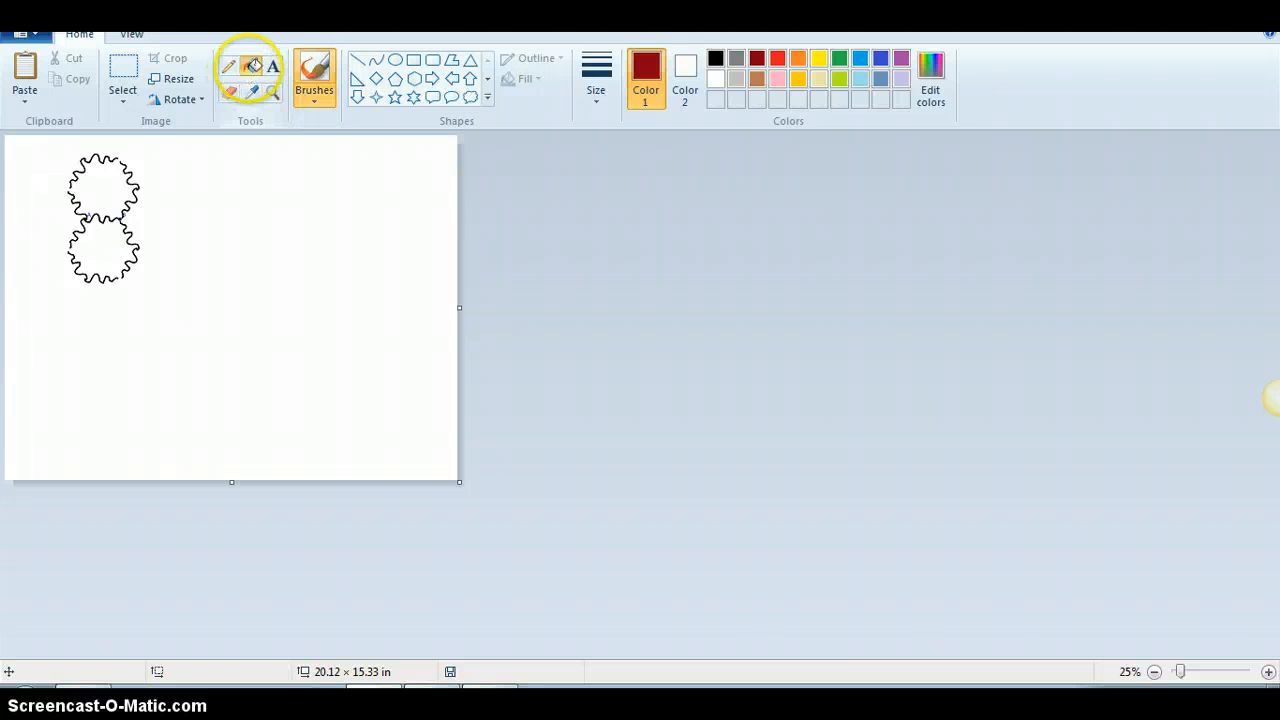
left_click(120, 177)
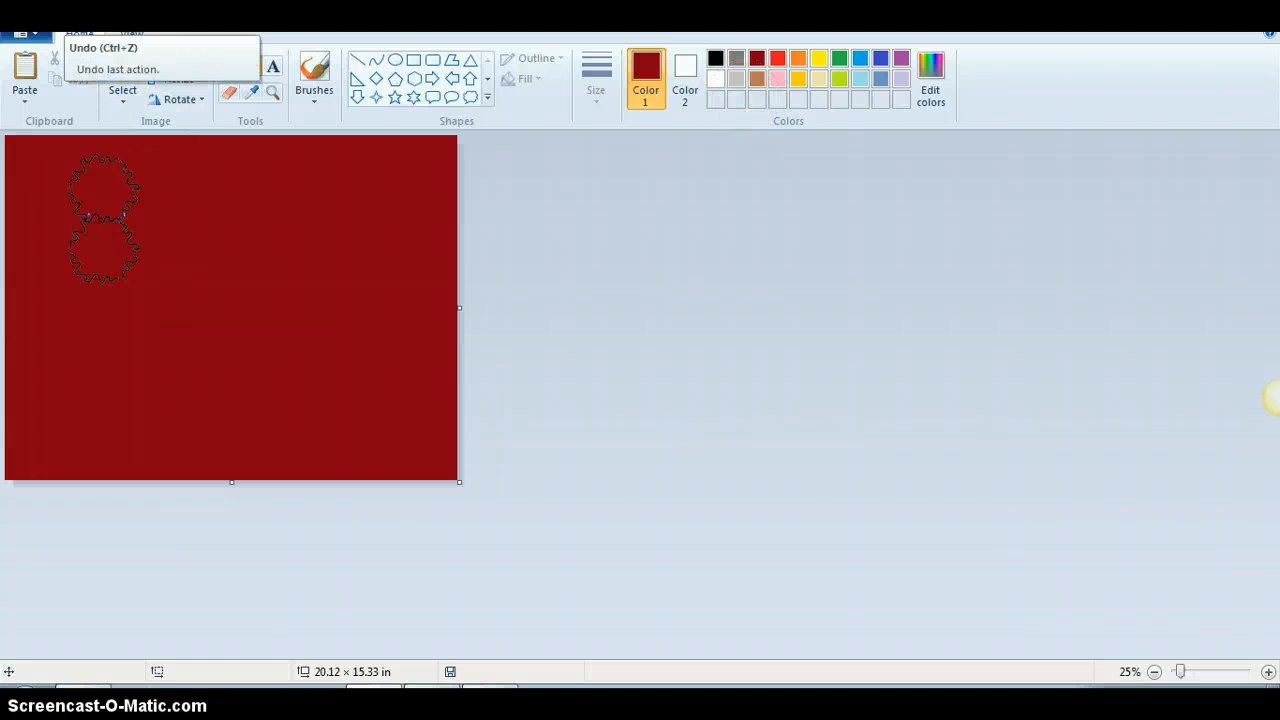
left_click(67, 20)
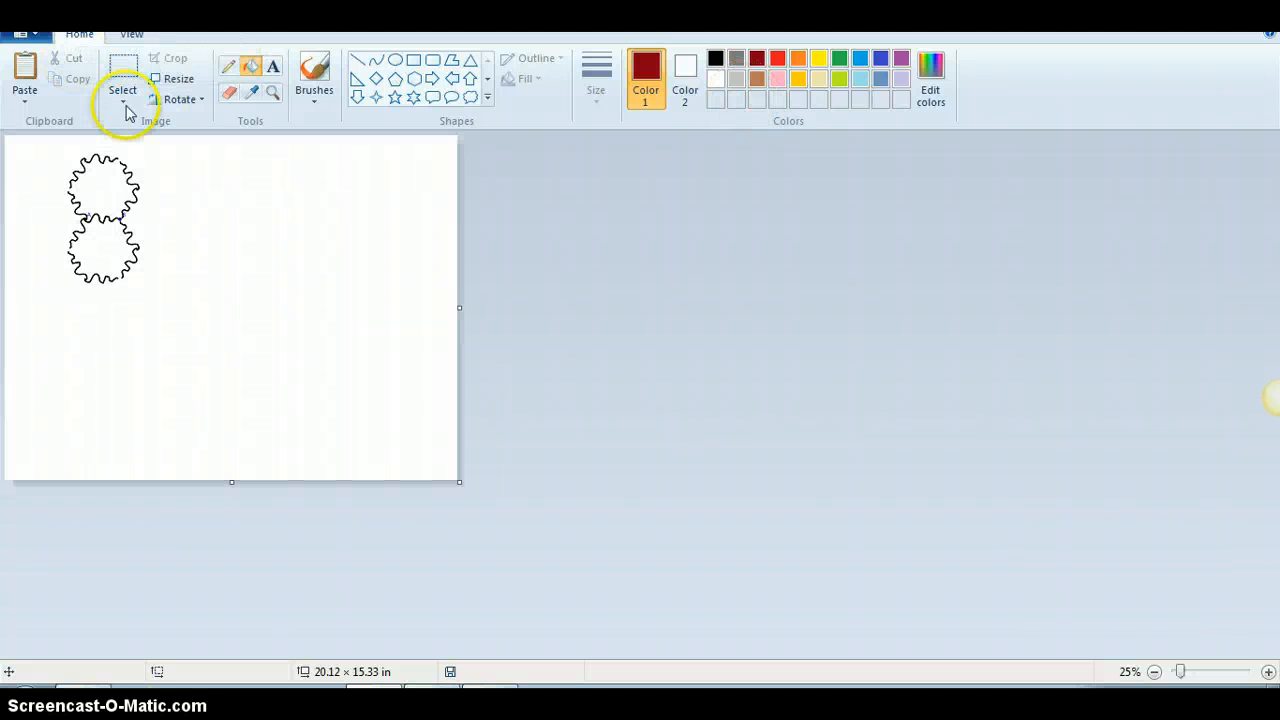
- Paint a small dark red brush mark inside the upper wavy outline
left_click(314, 56)
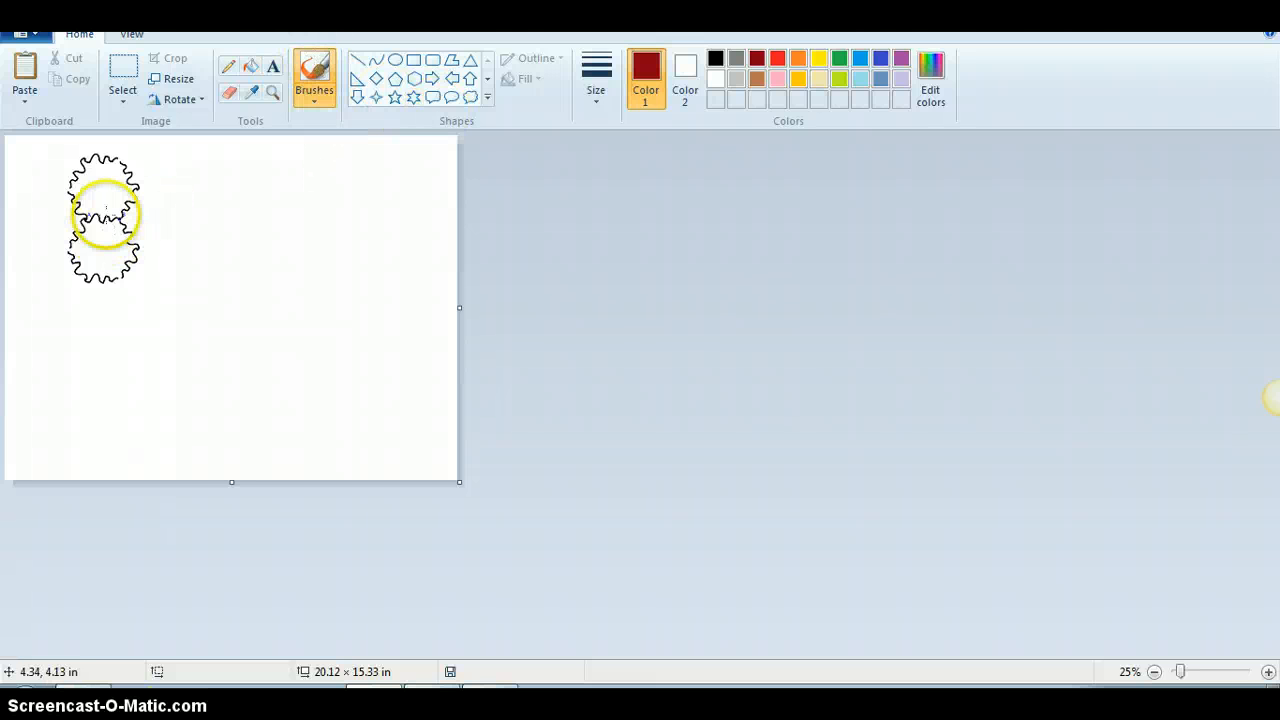
left_click_drag(100, 198, 105, 185)
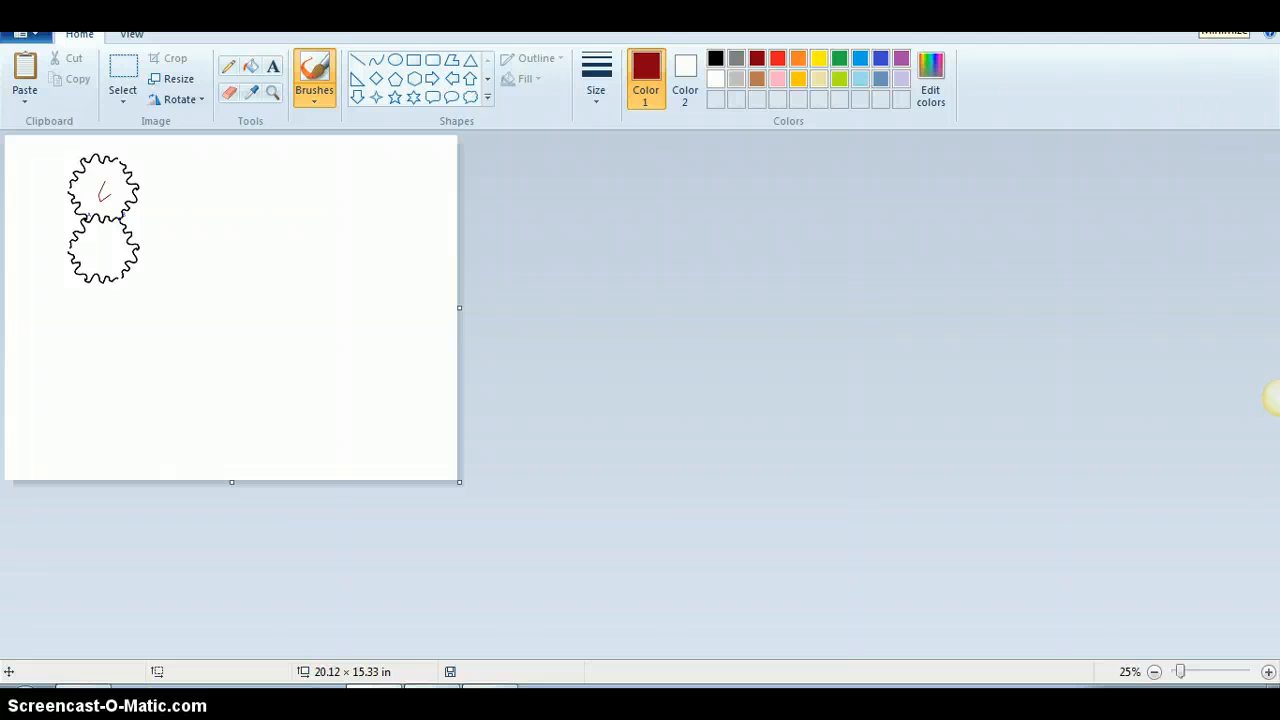
- Show the slide for Step 11: Finishing in the Tessellation Project presentation and return to Paint
left_click(1202, 14)
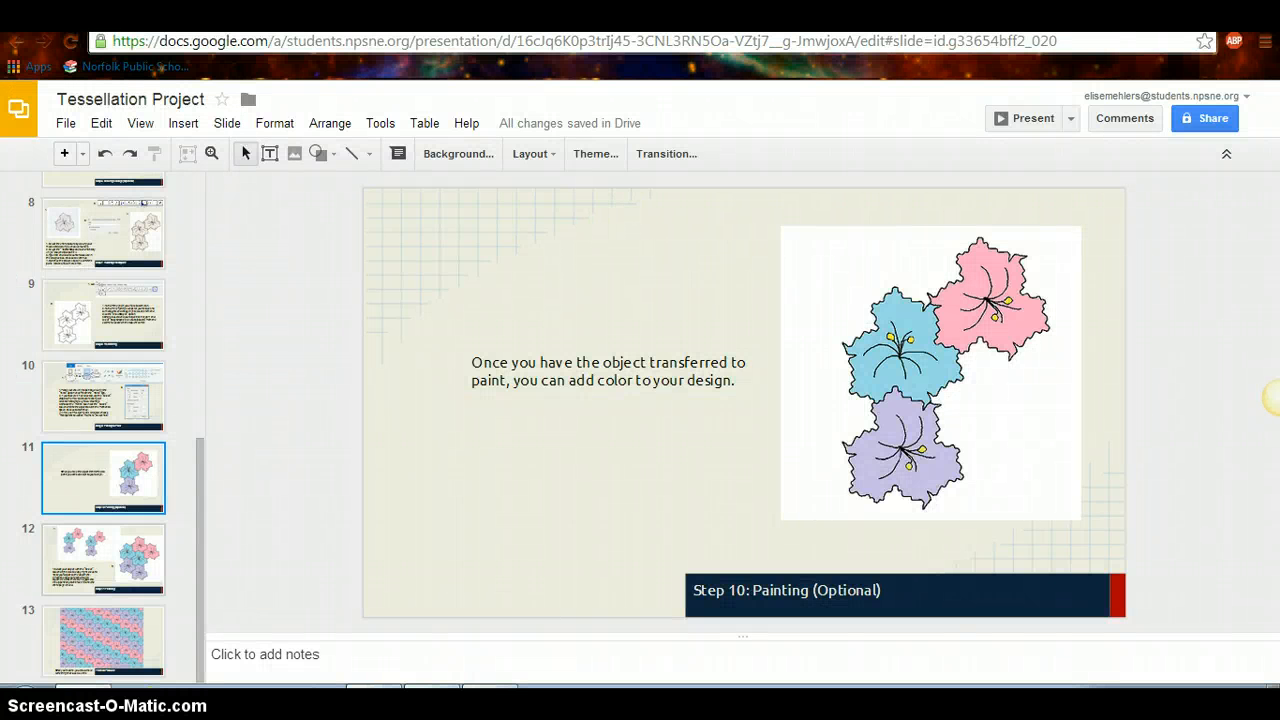
left_click(88, 558)
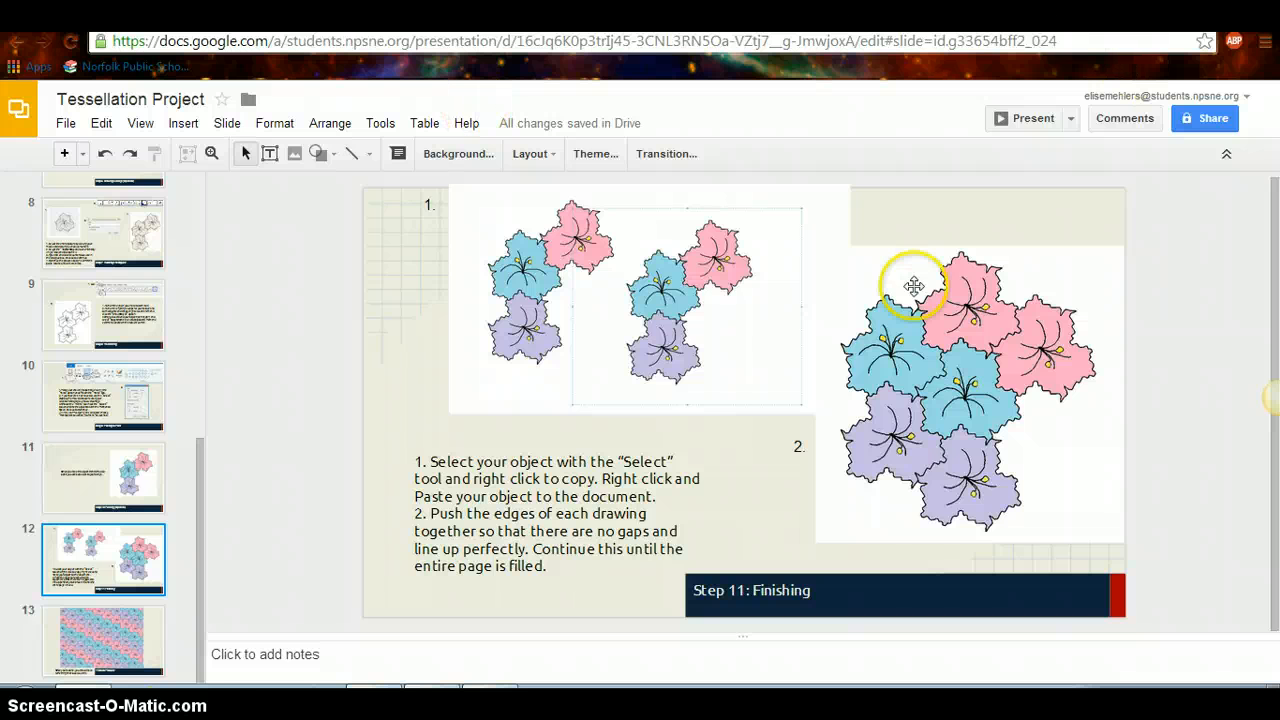
left_click(375, 695)
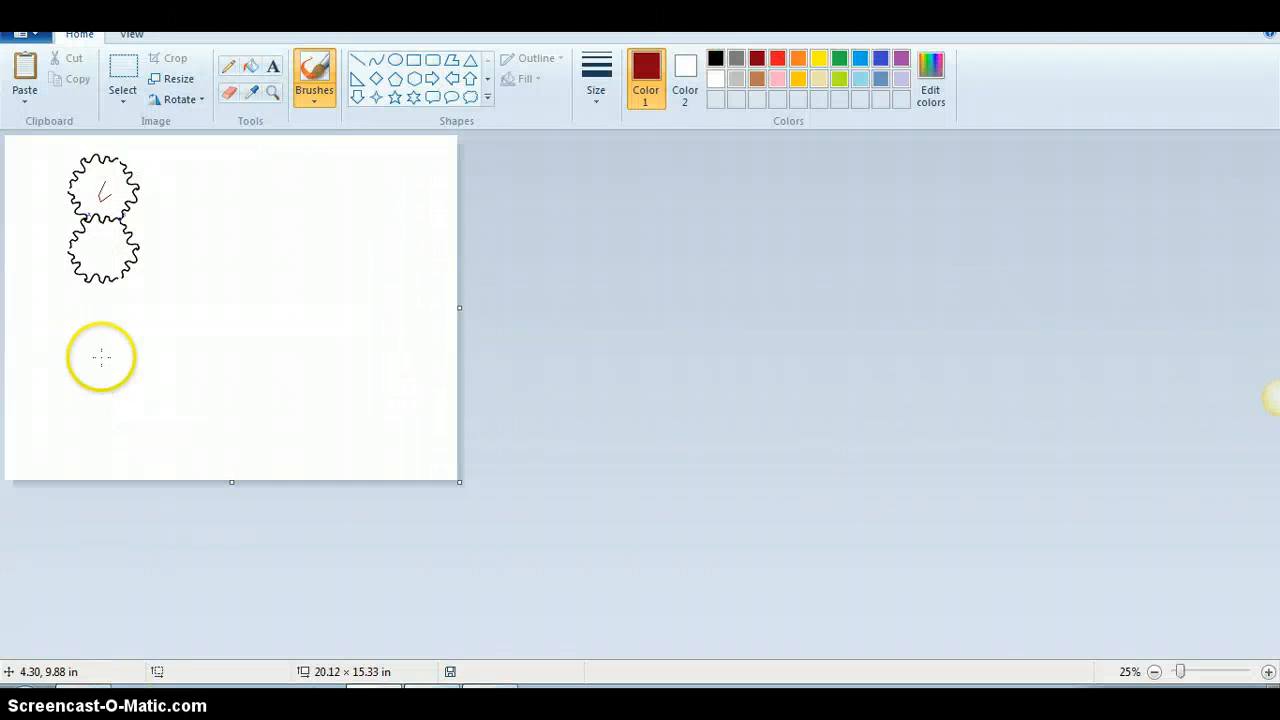
- Make a rectangular selection of about 7.3 × 7.1 in around both wavy outlines and copy it
left_click(124, 100)
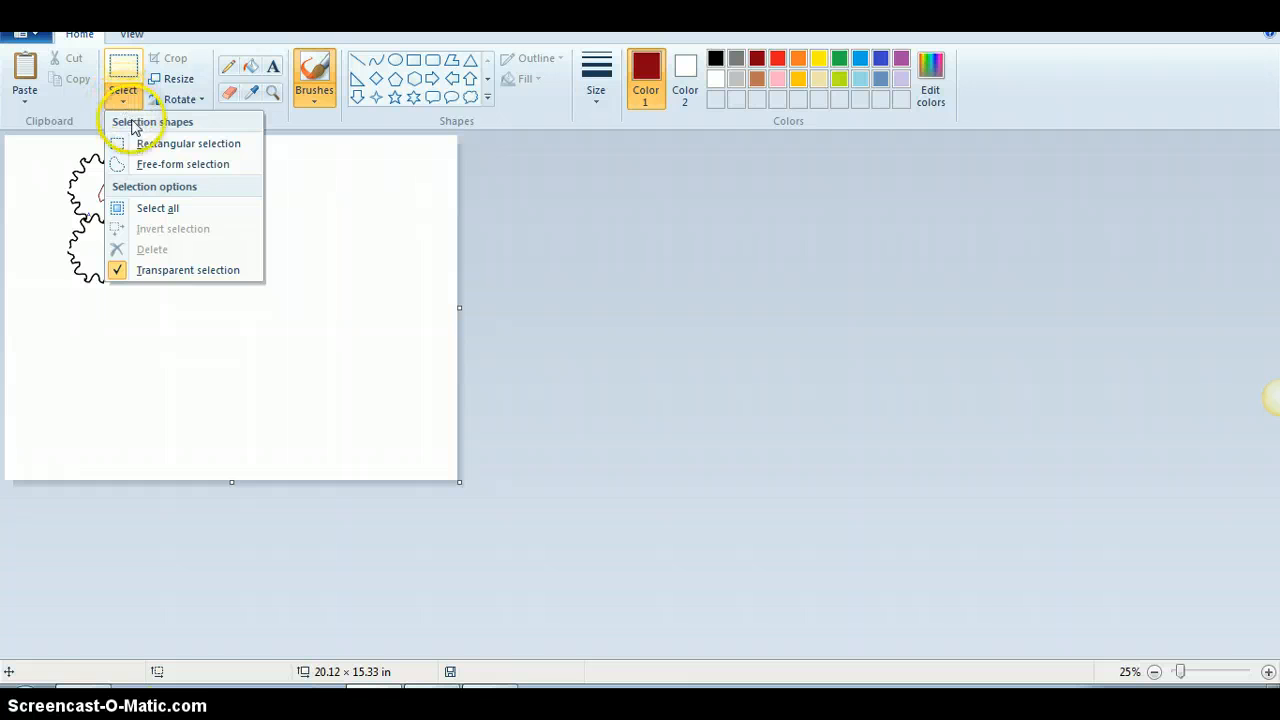
left_click(128, 144)
left_click_drag(193, 302, 28, 144)
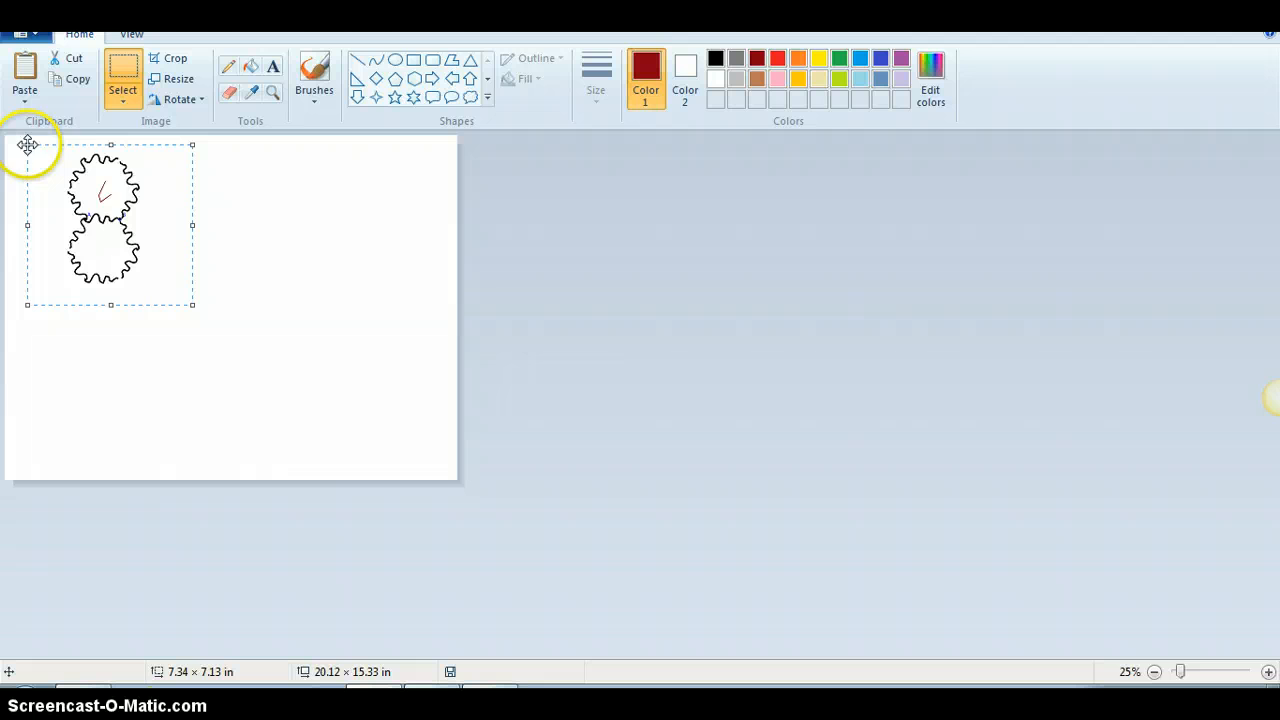
right_click(89, 196)
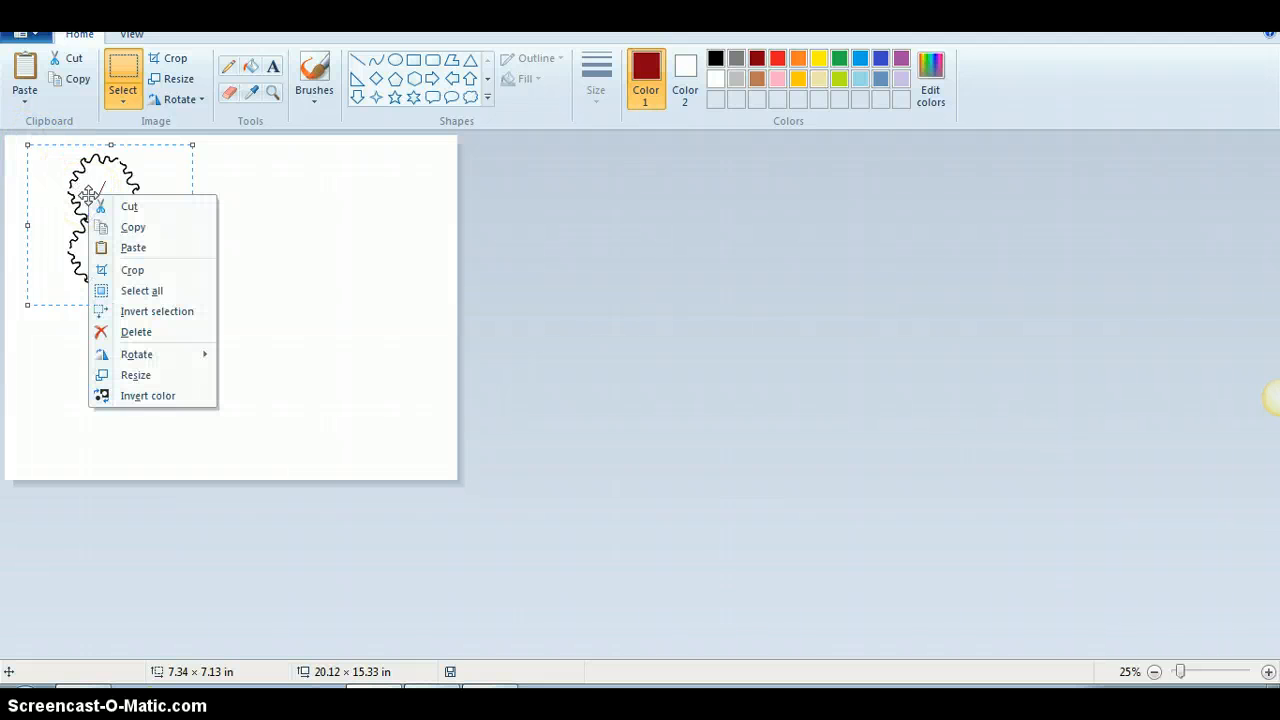
left_click(115, 228)
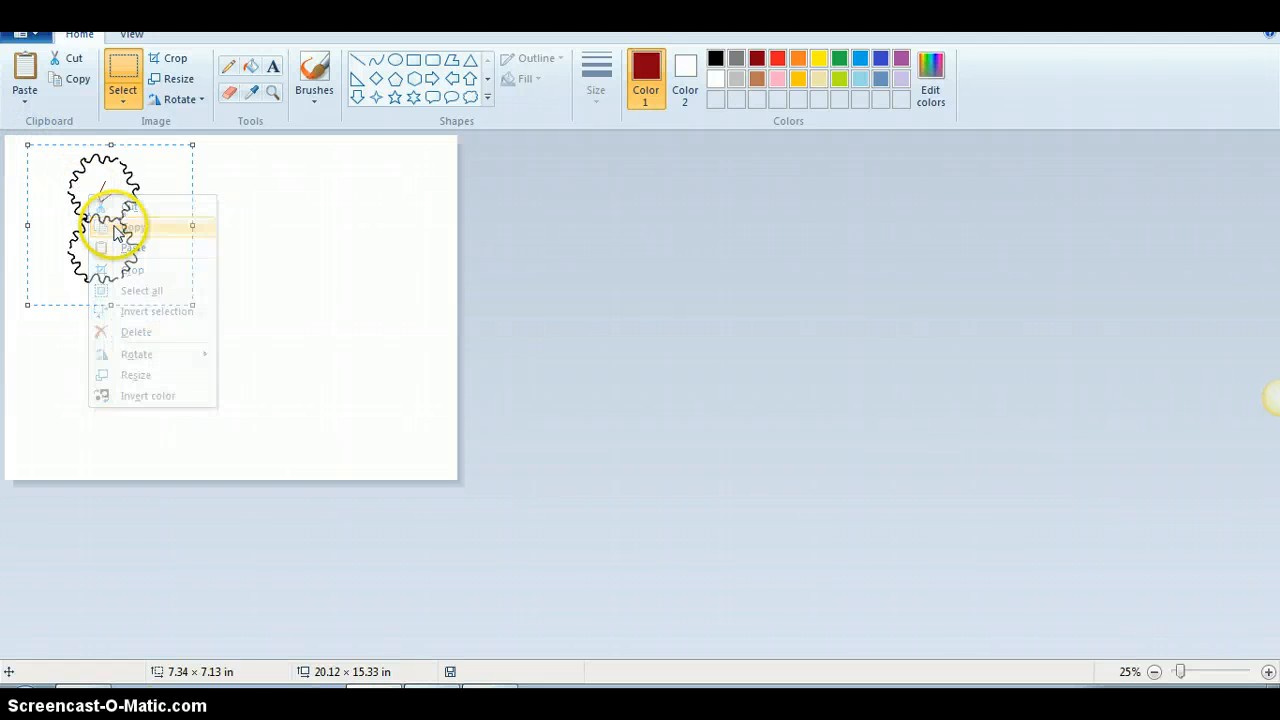
- Try to paste the copied outlines and fit them against the right side of the originals, then undo the paste
right_click(240, 259)
left_click(253, 314)
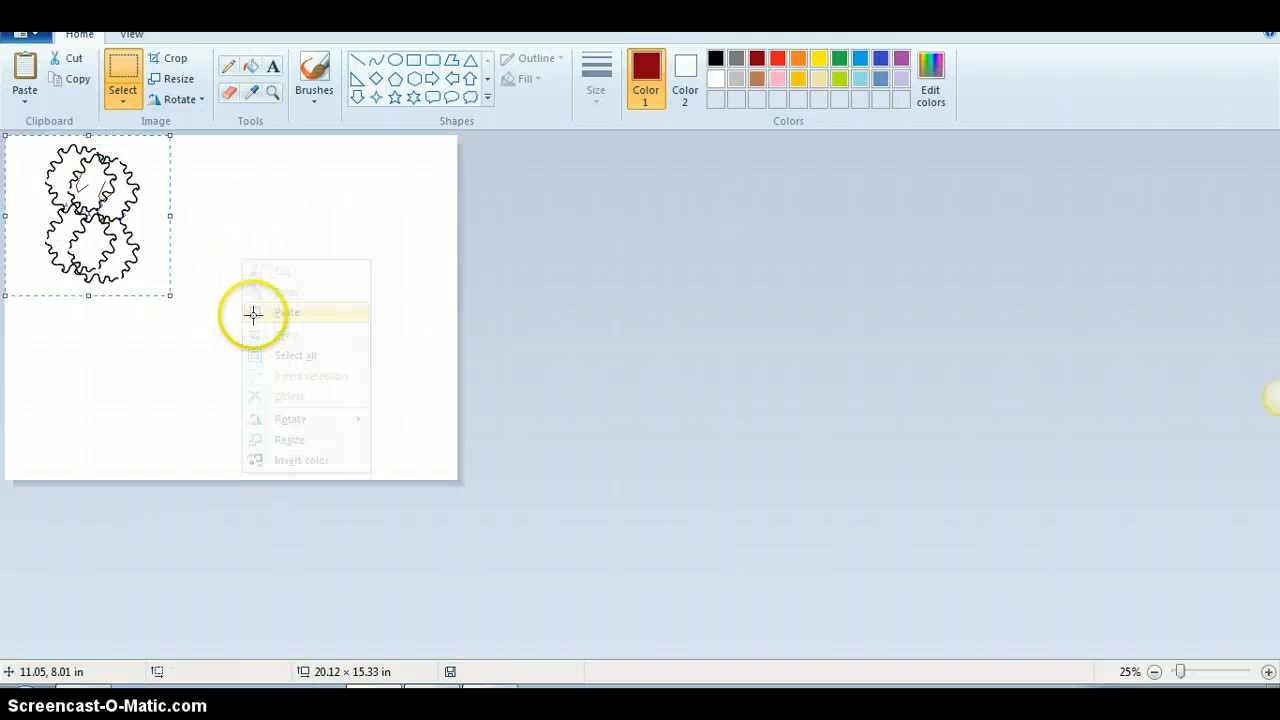
left_click_drag(54, 166, 129, 200)
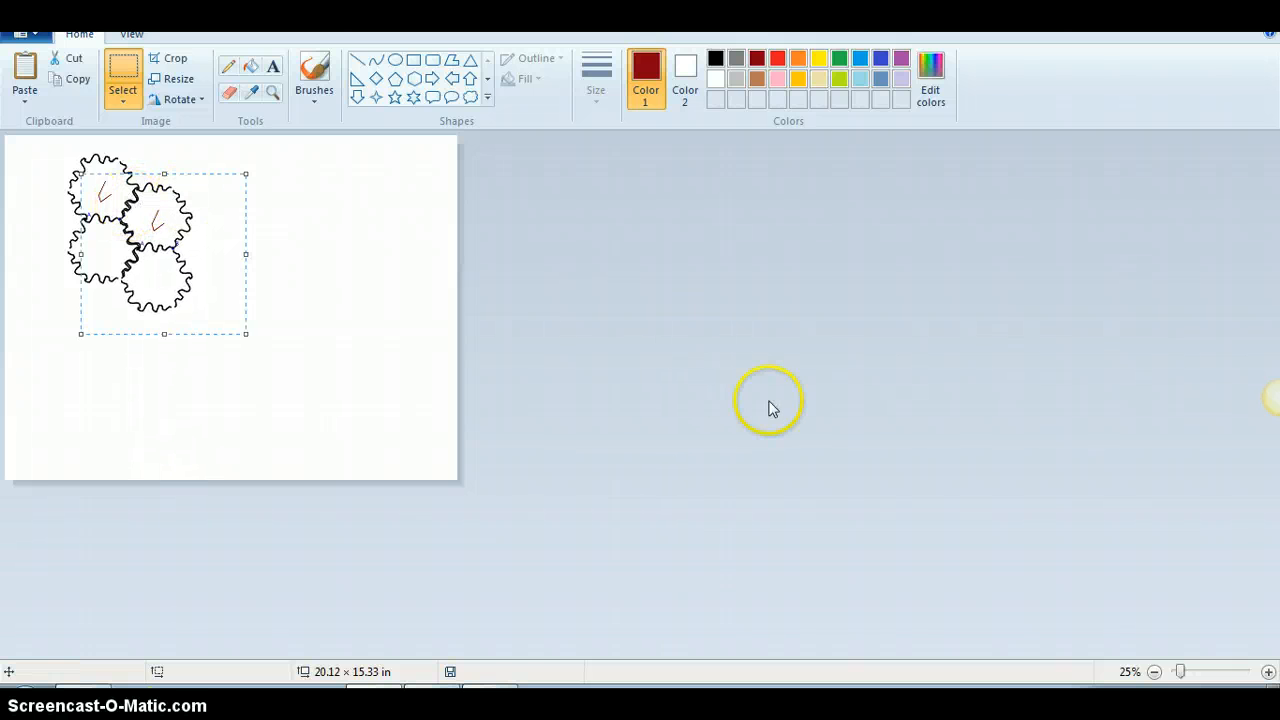
left_click(1268, 672)
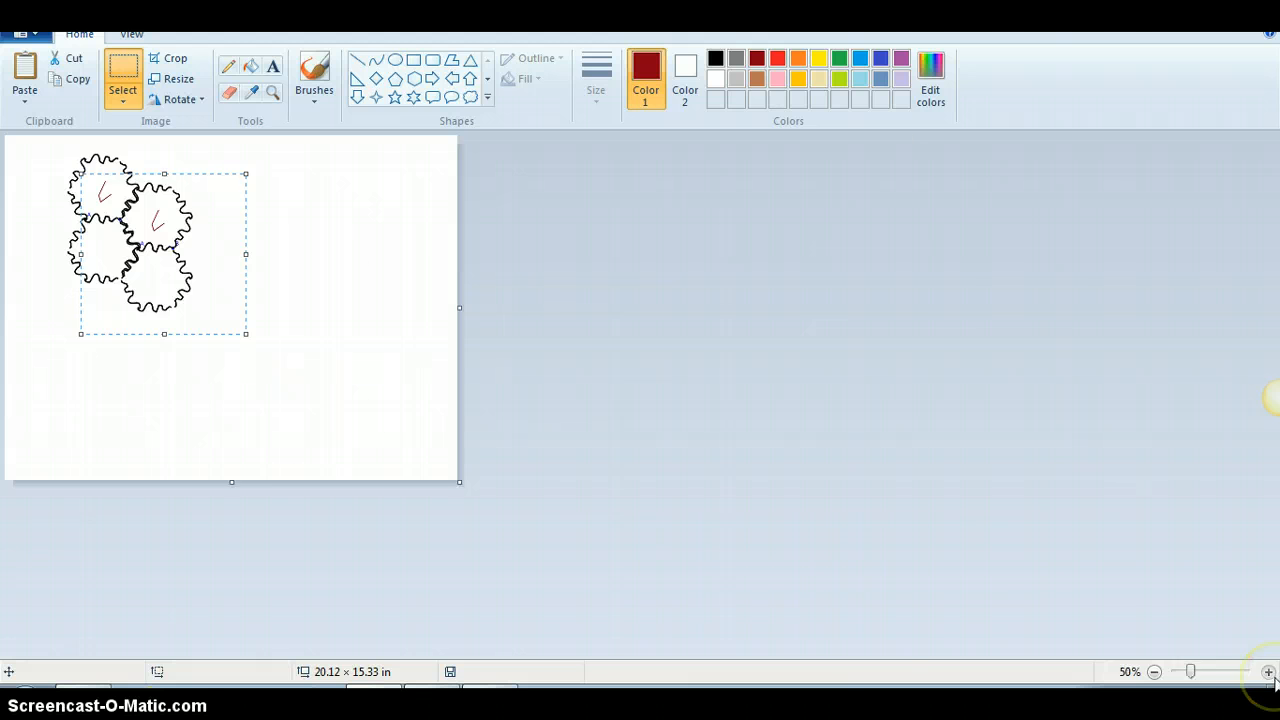
left_click(1268, 672)
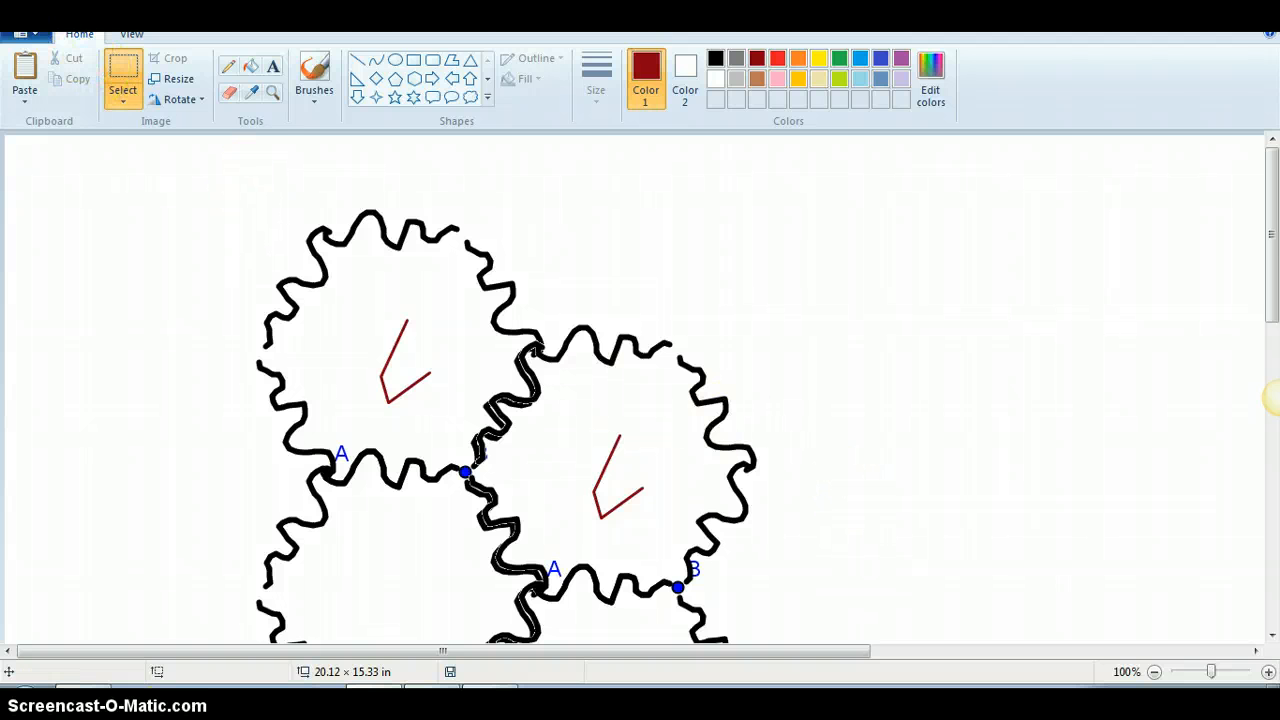
left_click(66, 14)
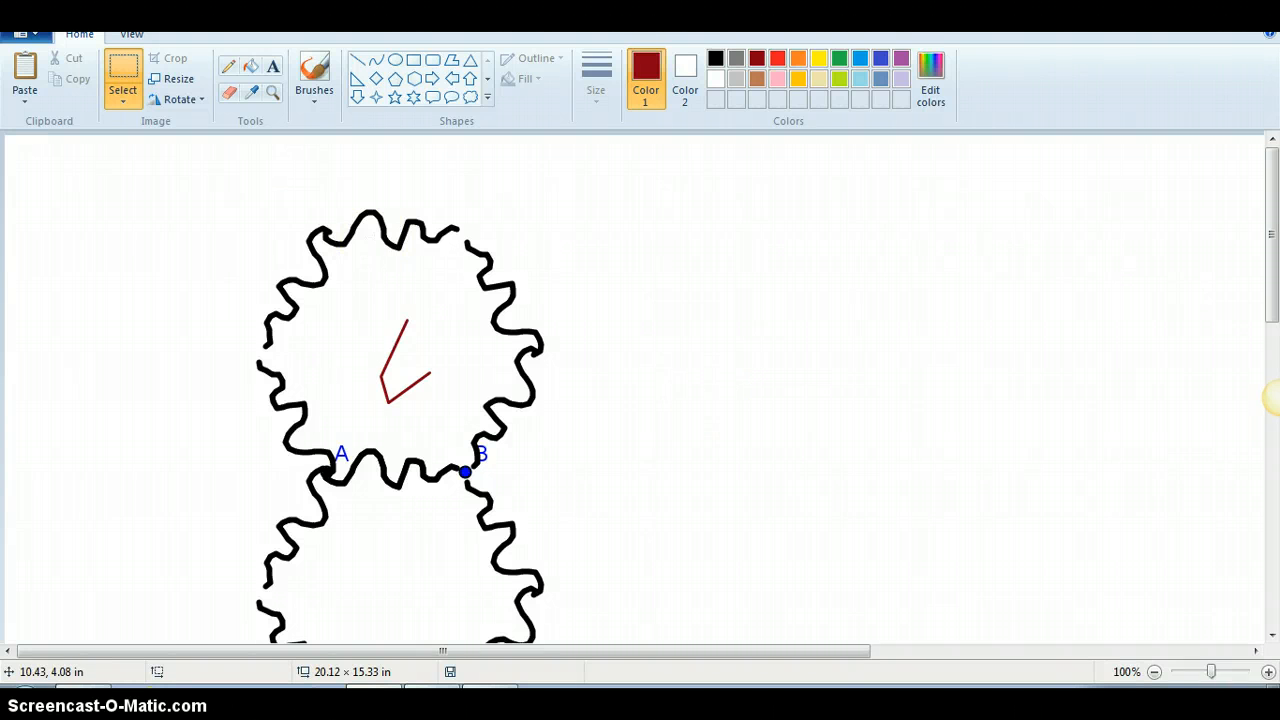
- Make a rectangular selection of about 6.3 × 6.8 in around both wavy outlines at 50% zoom and copy it
left_click(1267, 673)
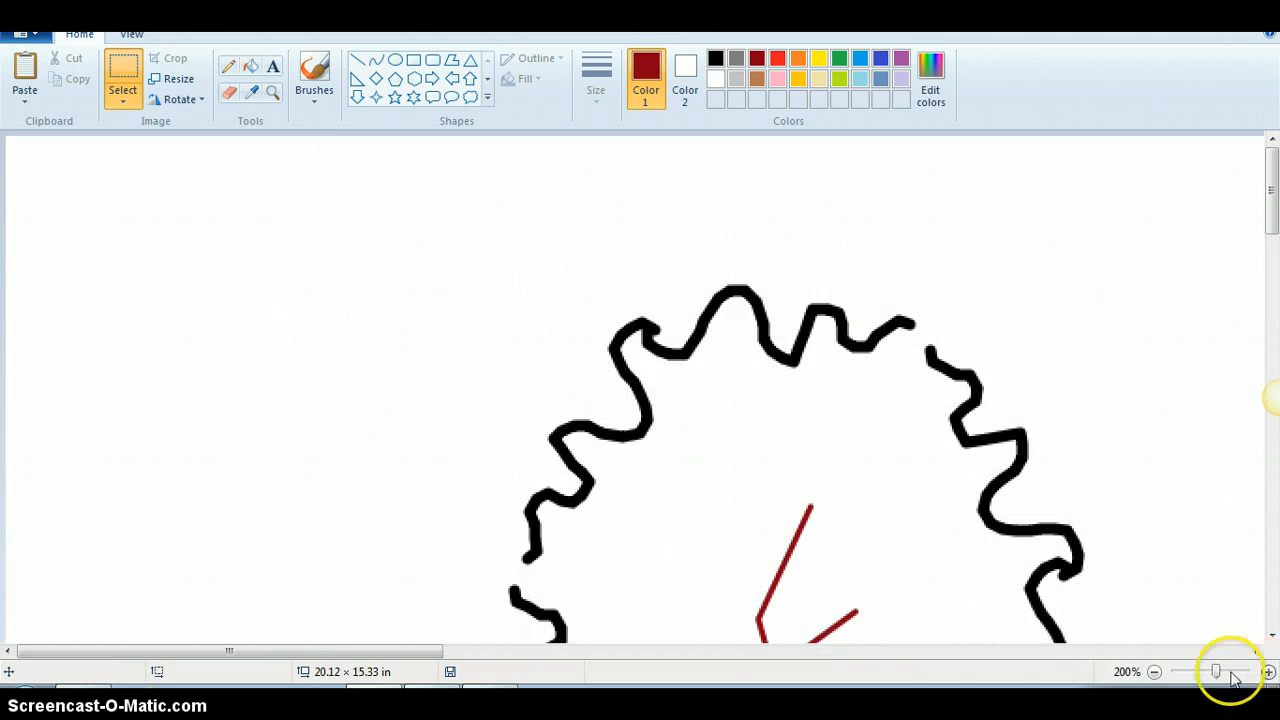
left_click(1154, 672)
left_click(1154, 672)
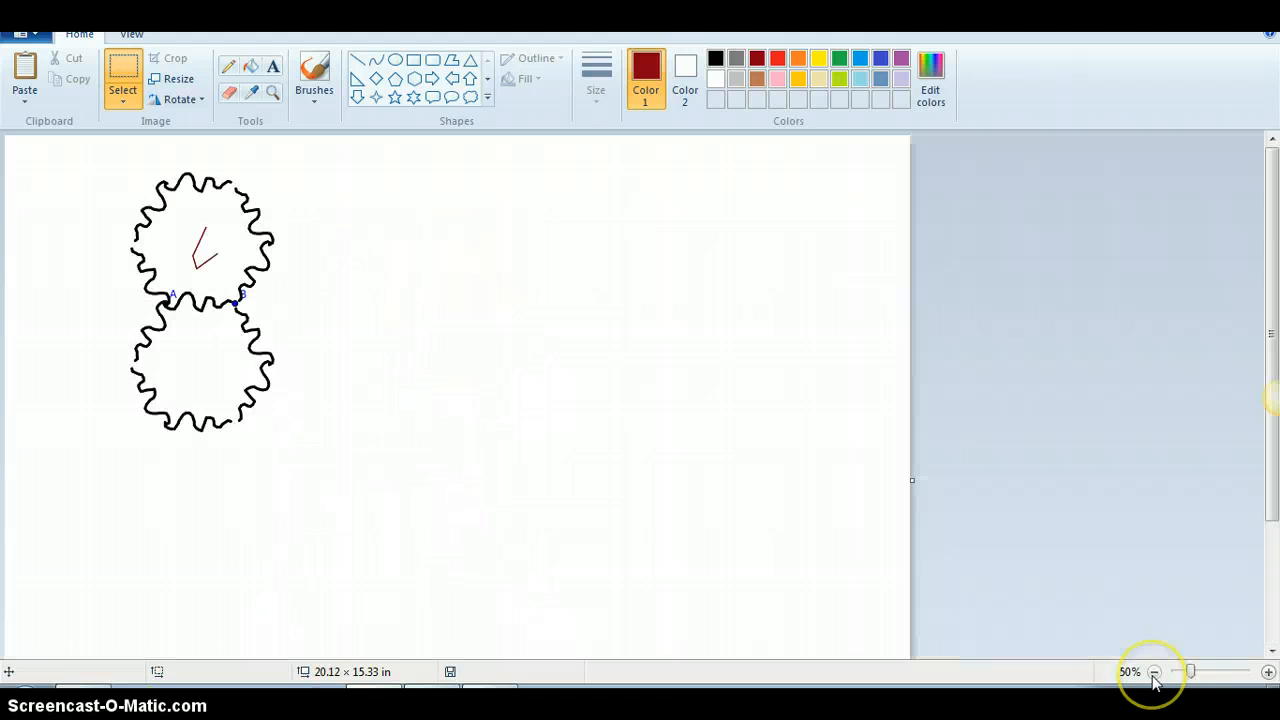
left_click(124, 101)
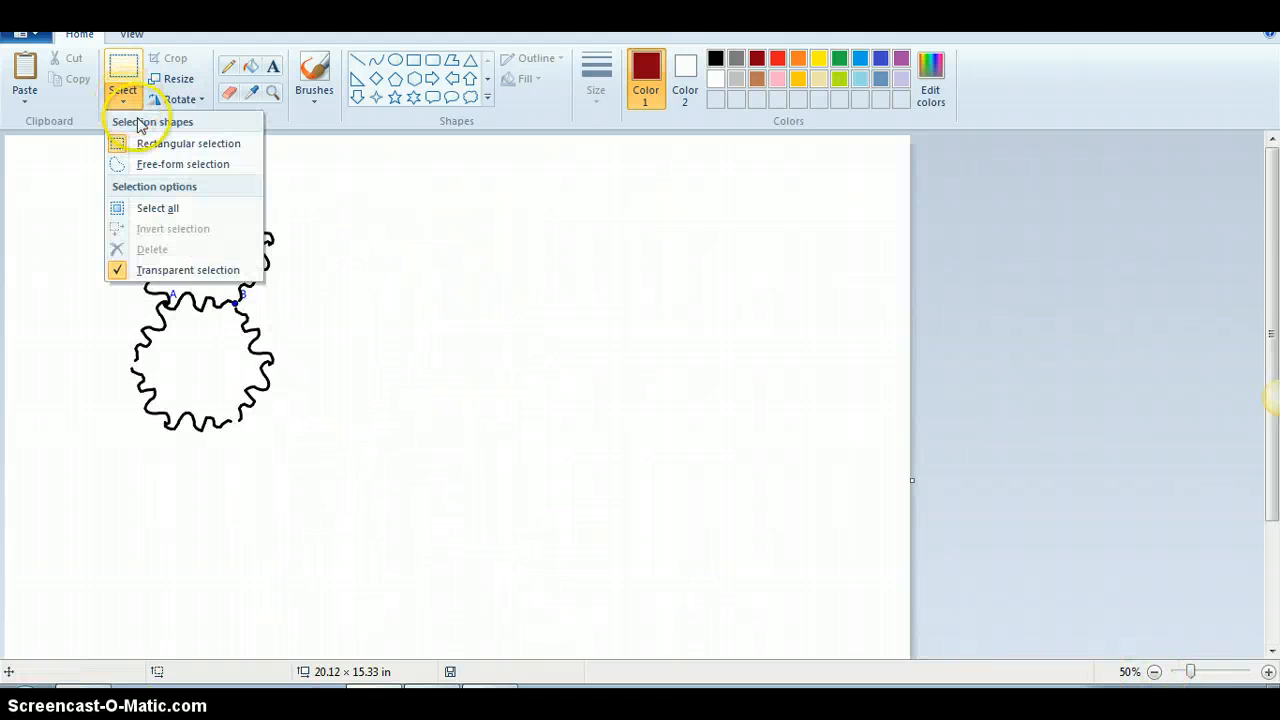
left_click(172, 144)
left_click_drag(366, 458, 83, 151)
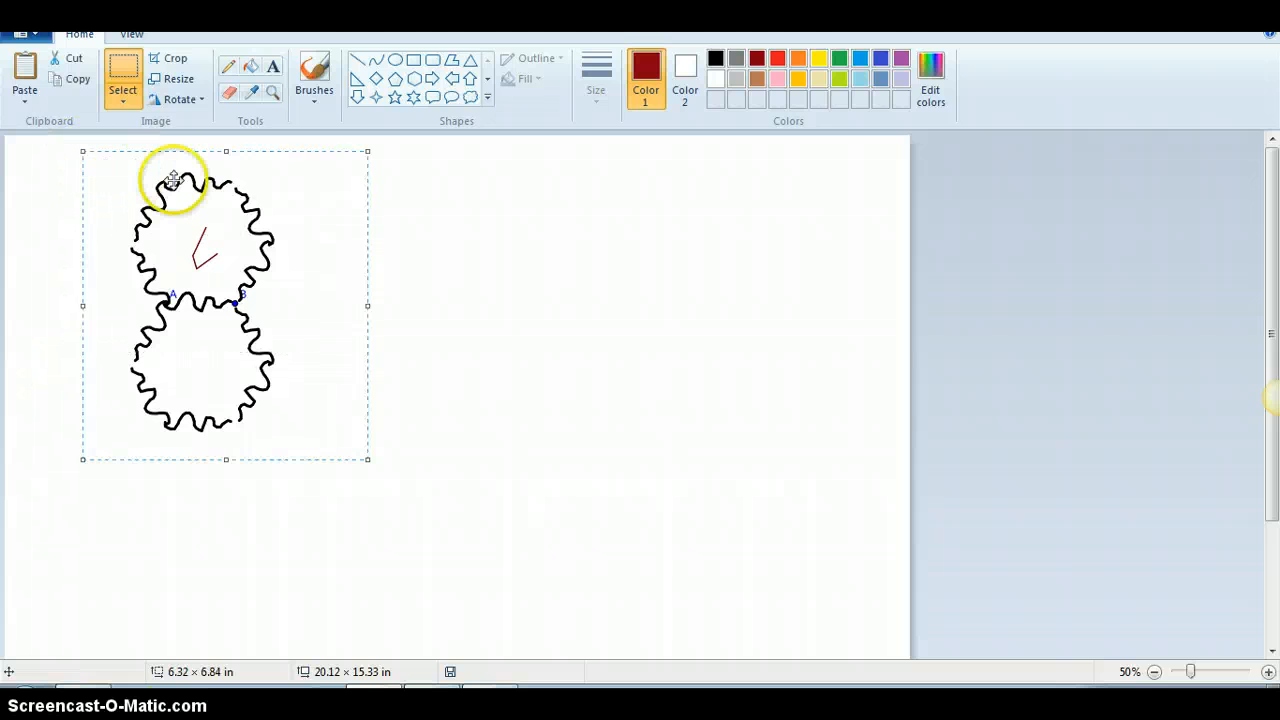
right_click(176, 182)
left_click(195, 214)
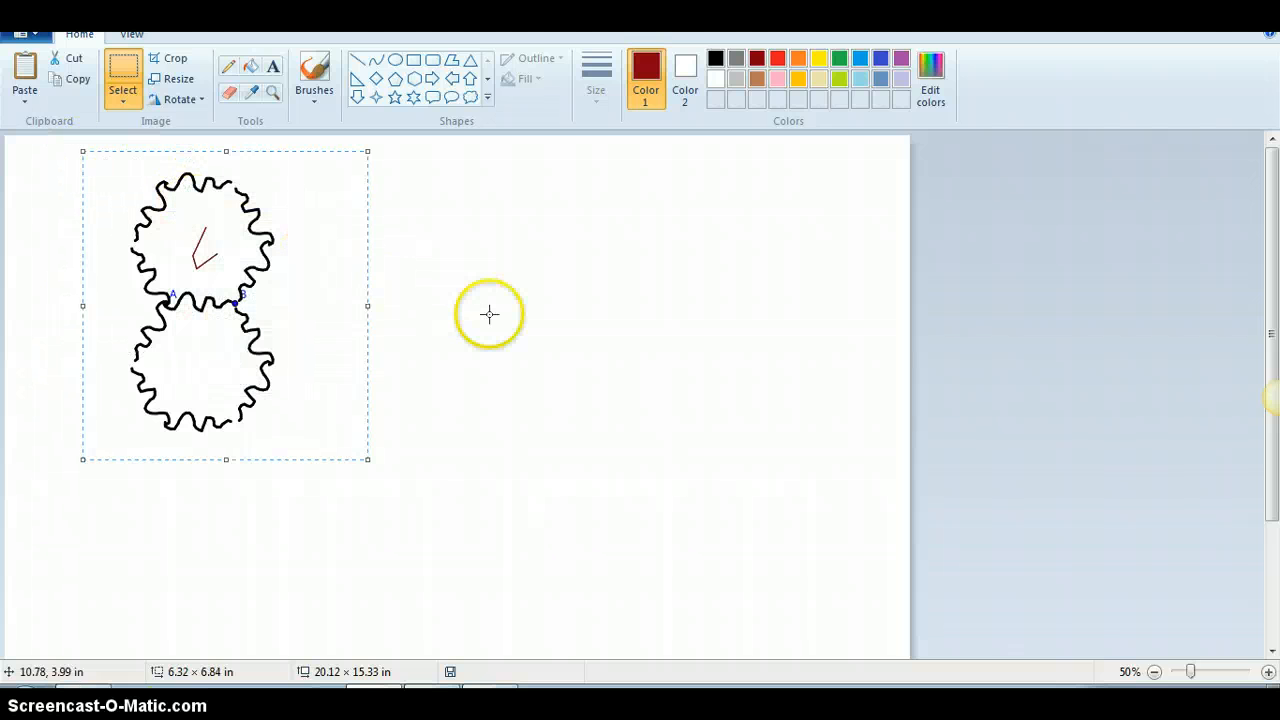
- Paste the copied pair and move it against the right side of the originals, nudging it left until the wavy edges interlock
right_click(489, 312)
left_click(518, 370)
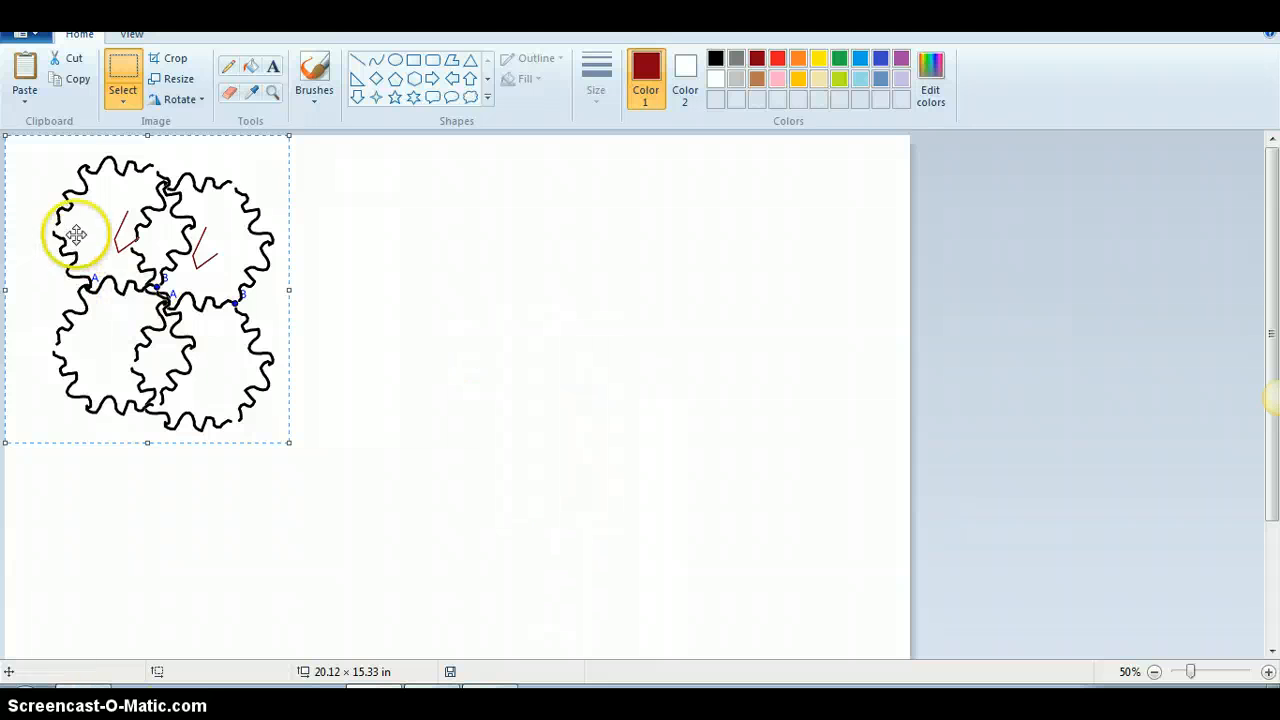
left_click_drag(77, 234, 260, 312)
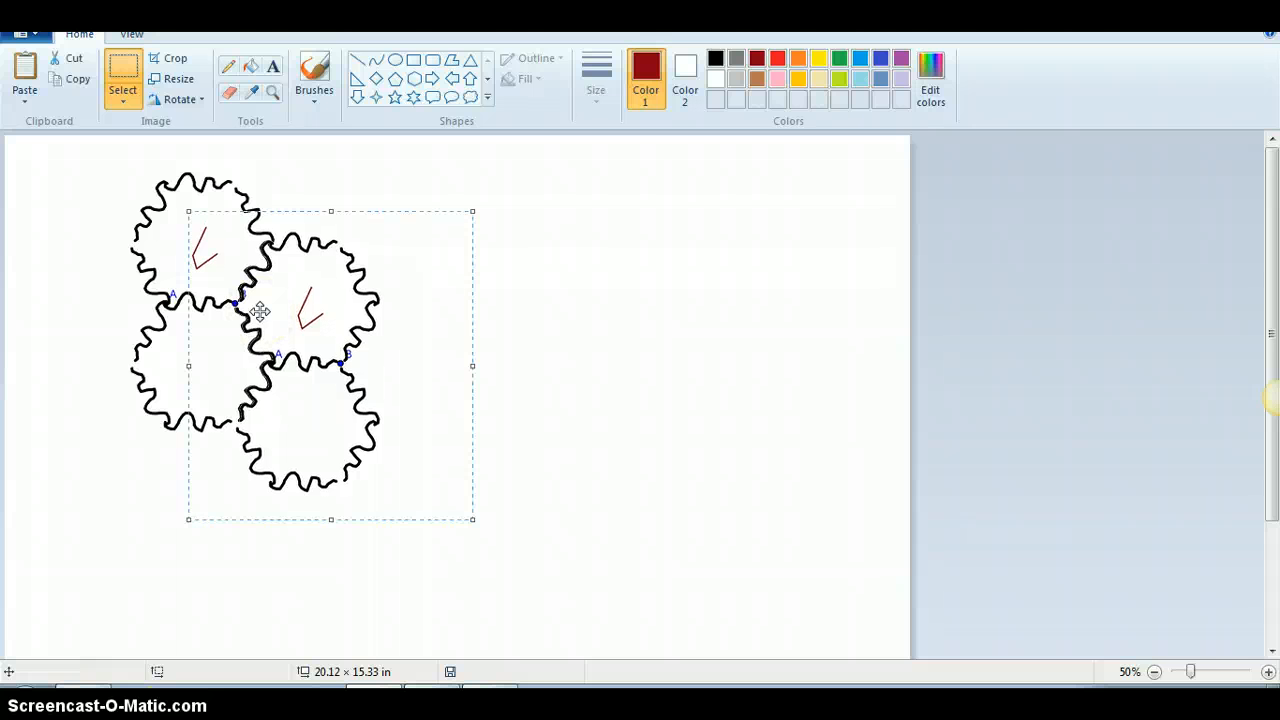
key("Left")
key("Left")
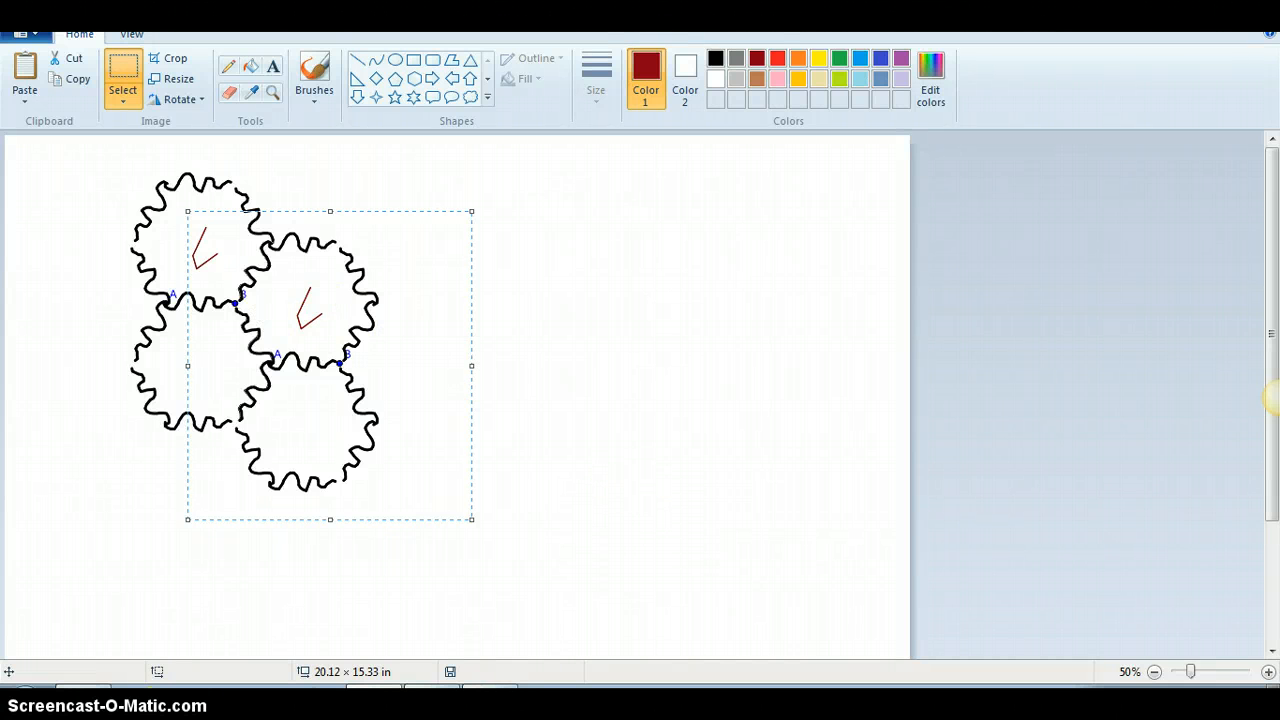
- Show the Finished Product slide of the Tessellation Project presentation
left_click(931, 233)
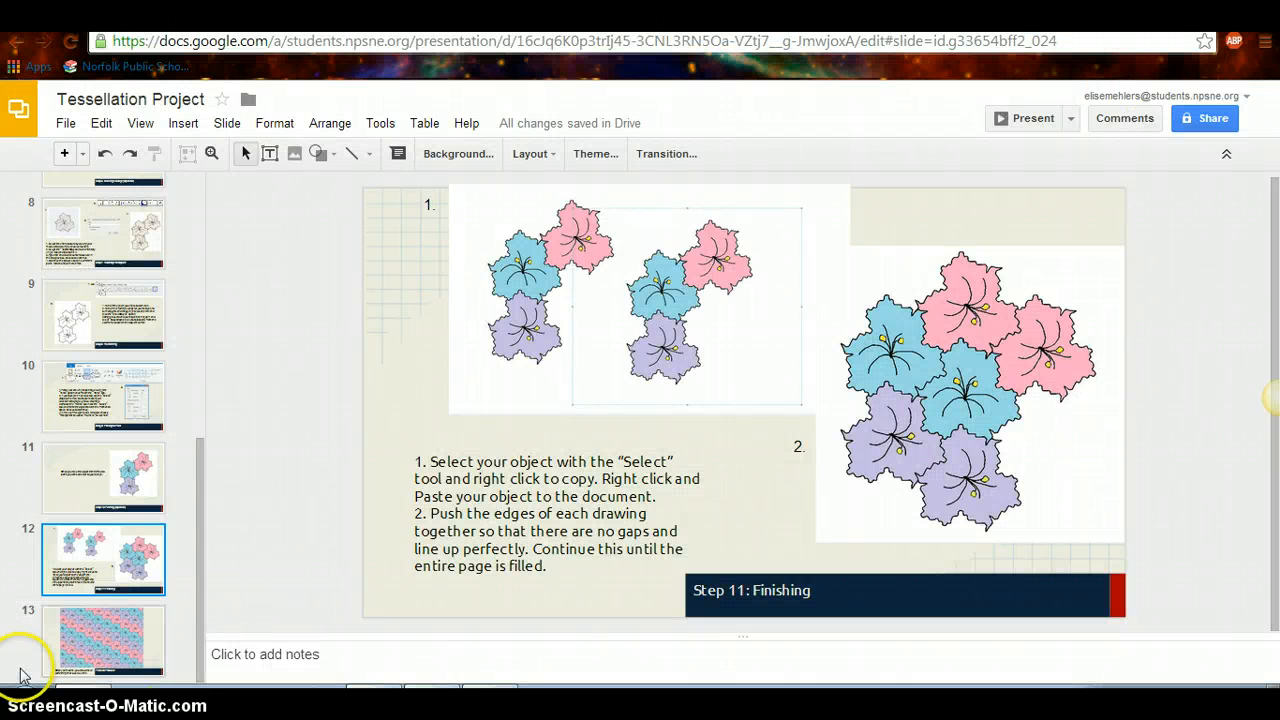
left_click(113, 638)
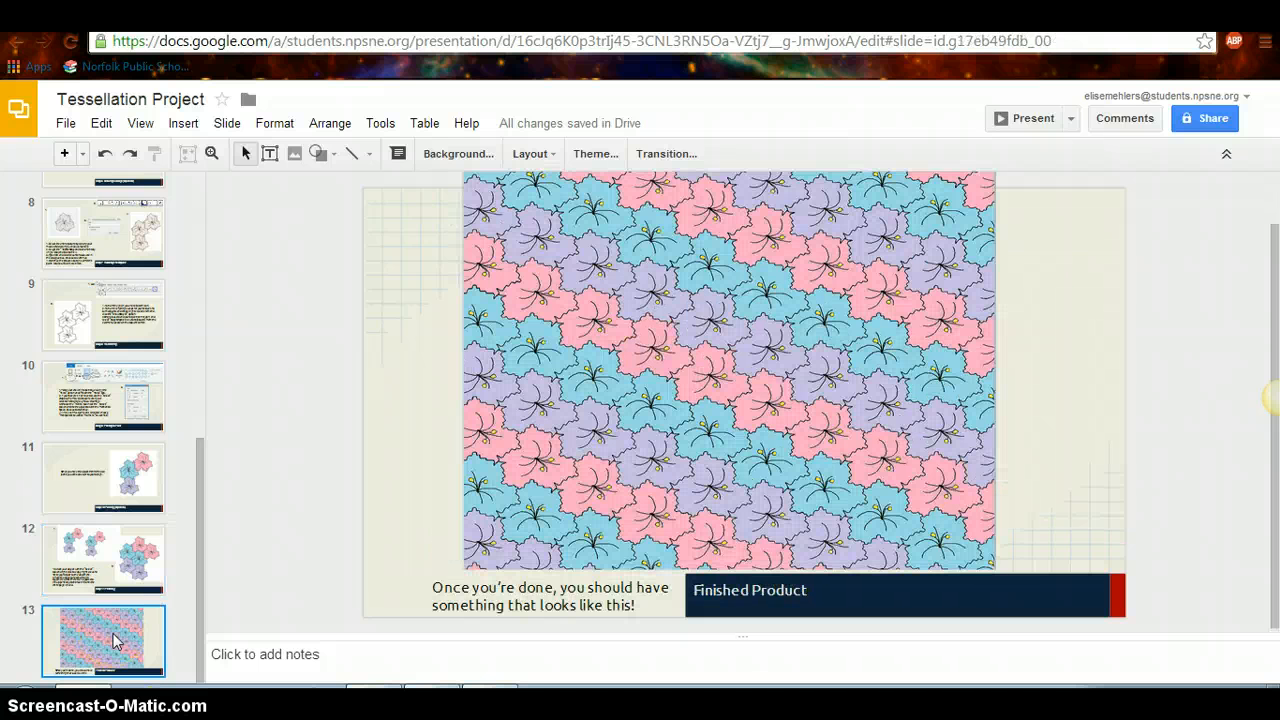